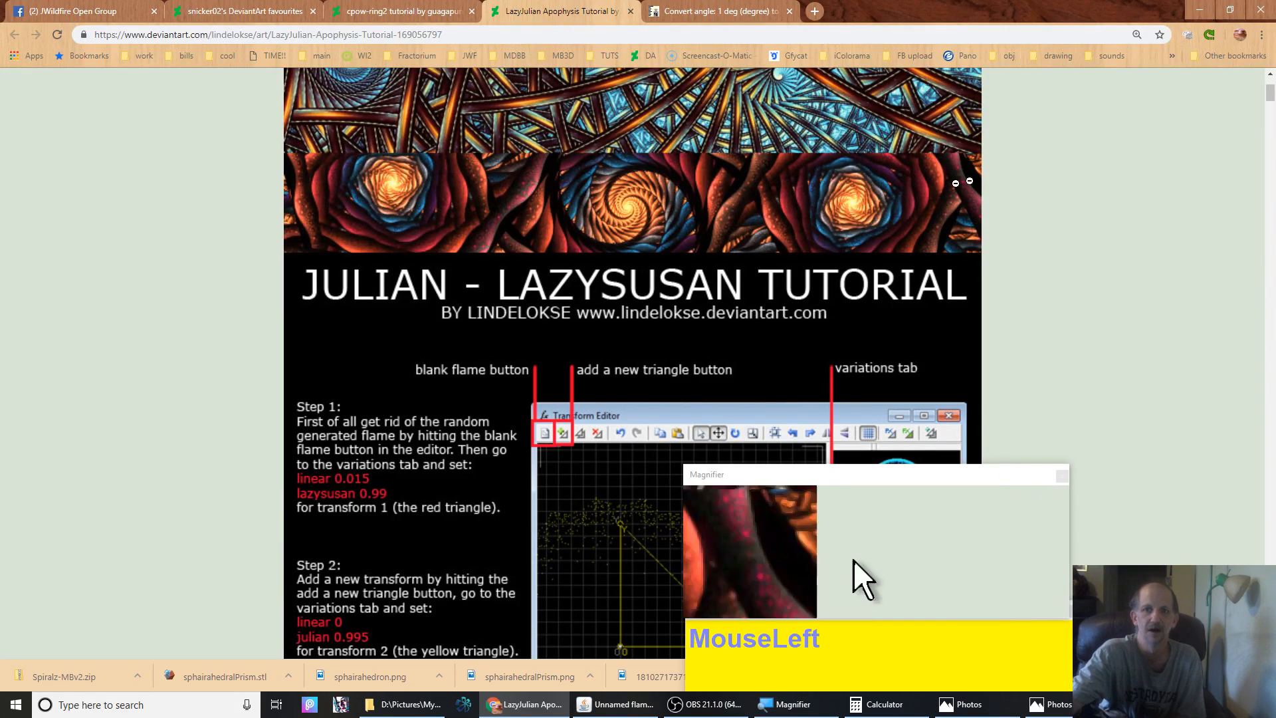
# Review the calculator and the reference fractal images open in the photo viewer
pyautogui.click(886, 706)
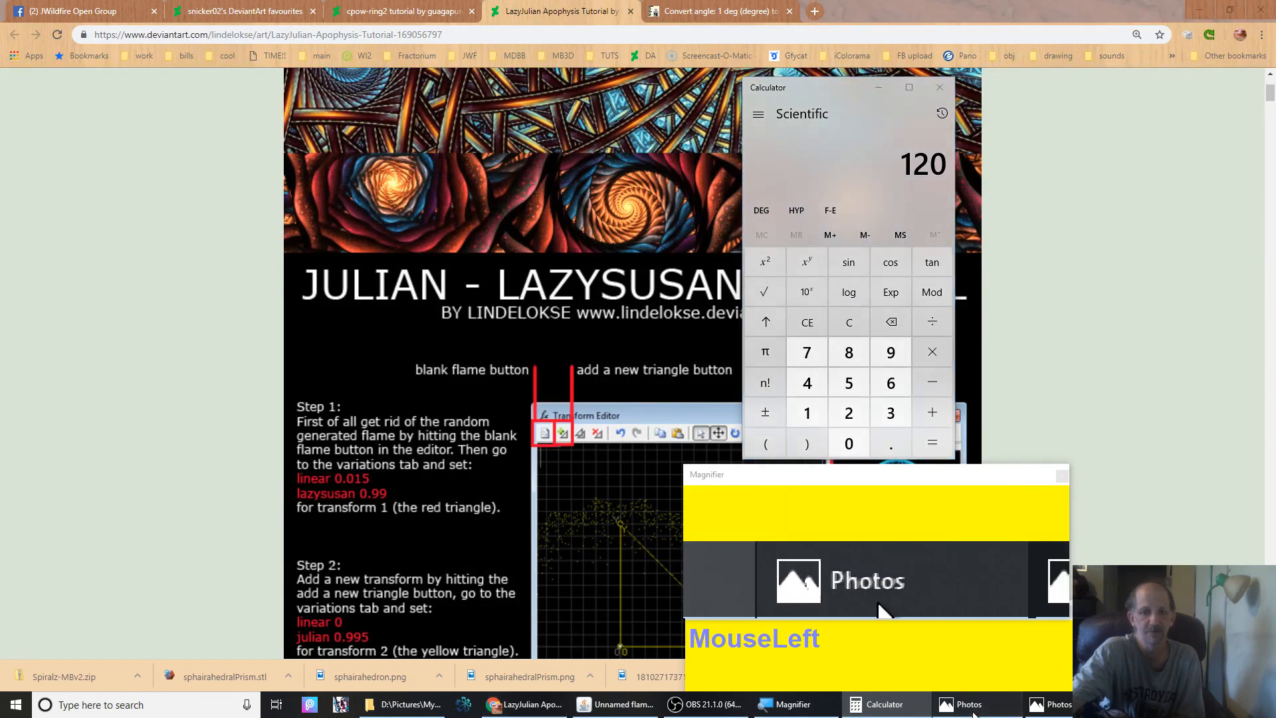
pyautogui.click(974, 711)
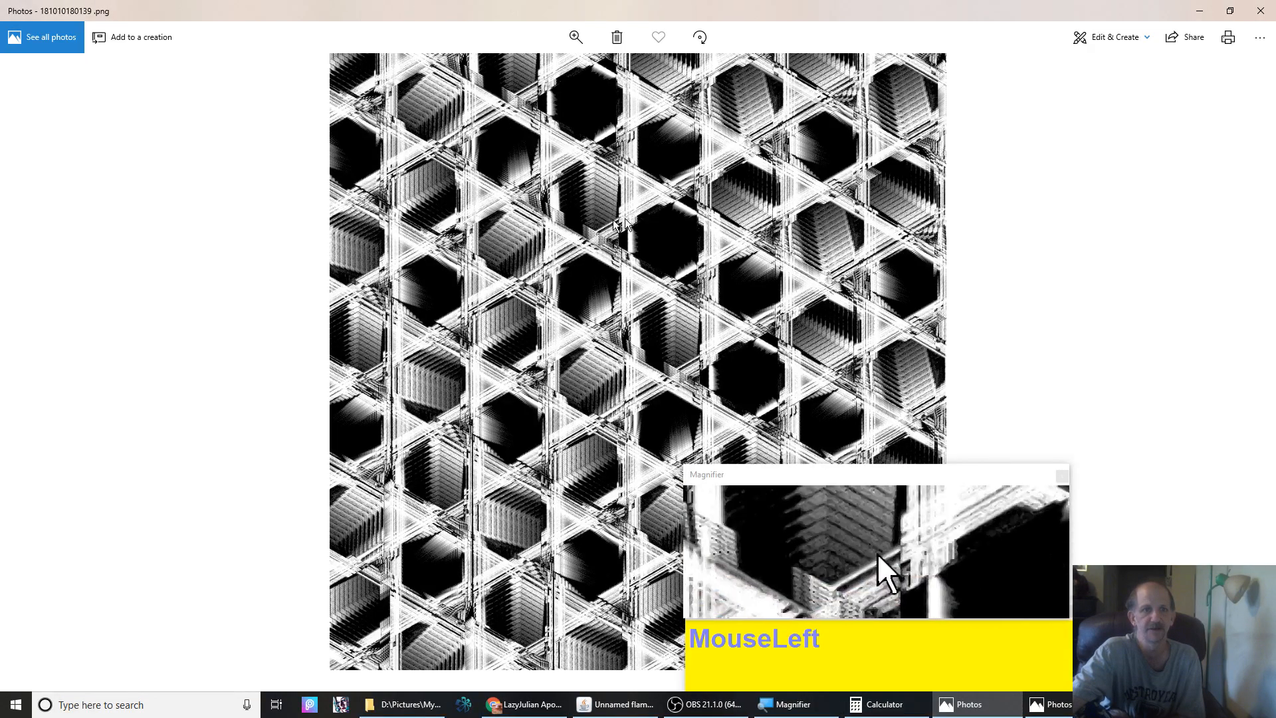
pyautogui.click(1064, 704)
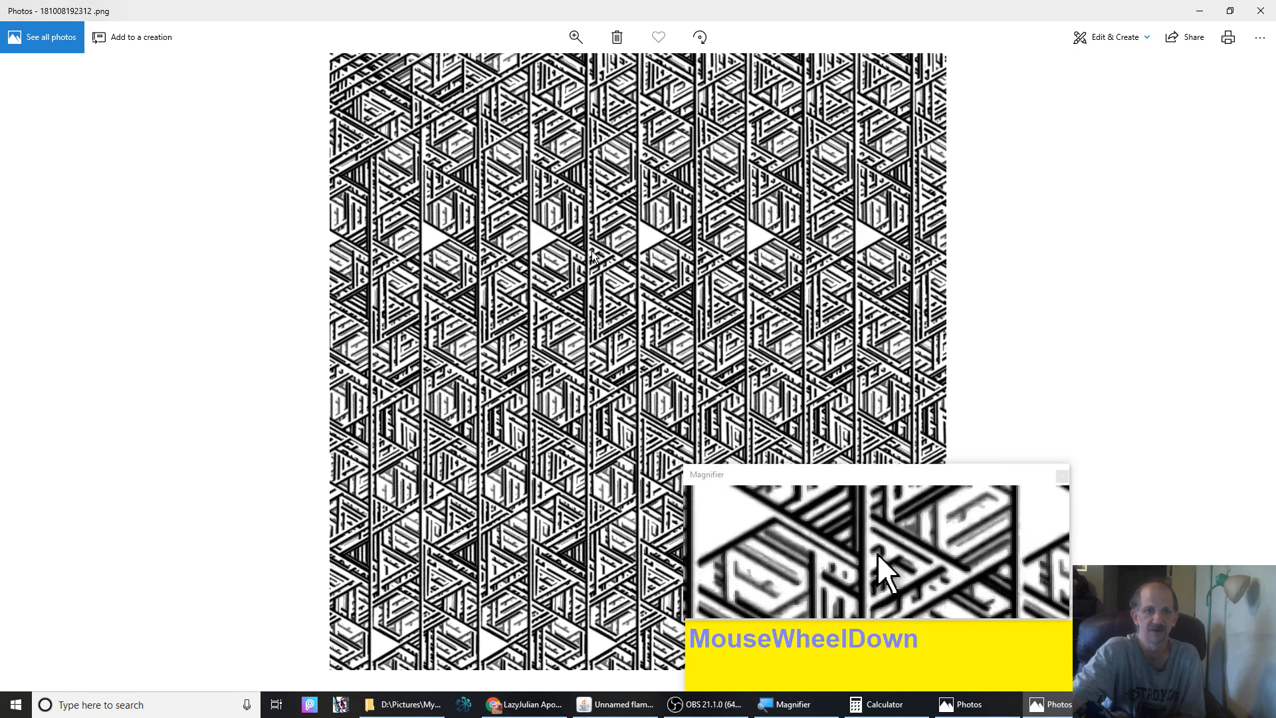
pyautogui.scroll(-1, 592, 256)
pyautogui.scroll(1, 593, 256)
pyautogui.scroll(-1, 593, 257)
pyautogui.scroll(1, 593, 256)
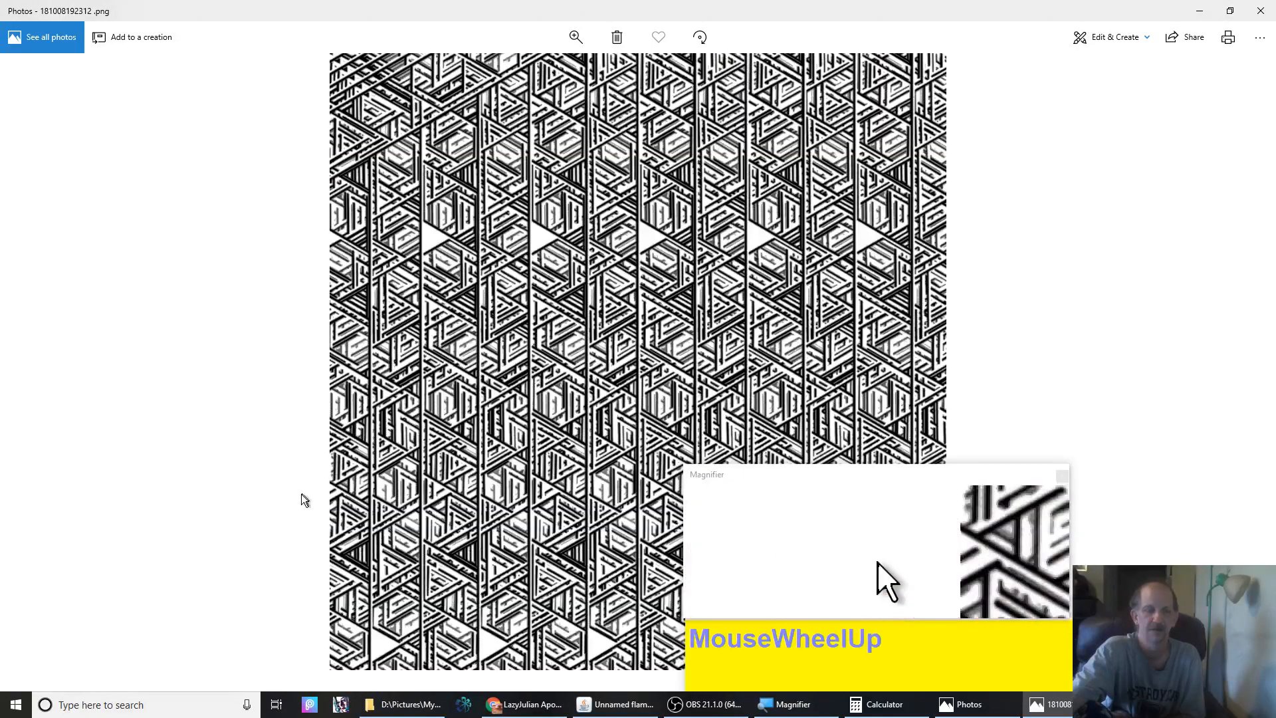
# Switch to JWildfire, start a new flame from scratch and add a first transform
pyautogui.click(602, 704)
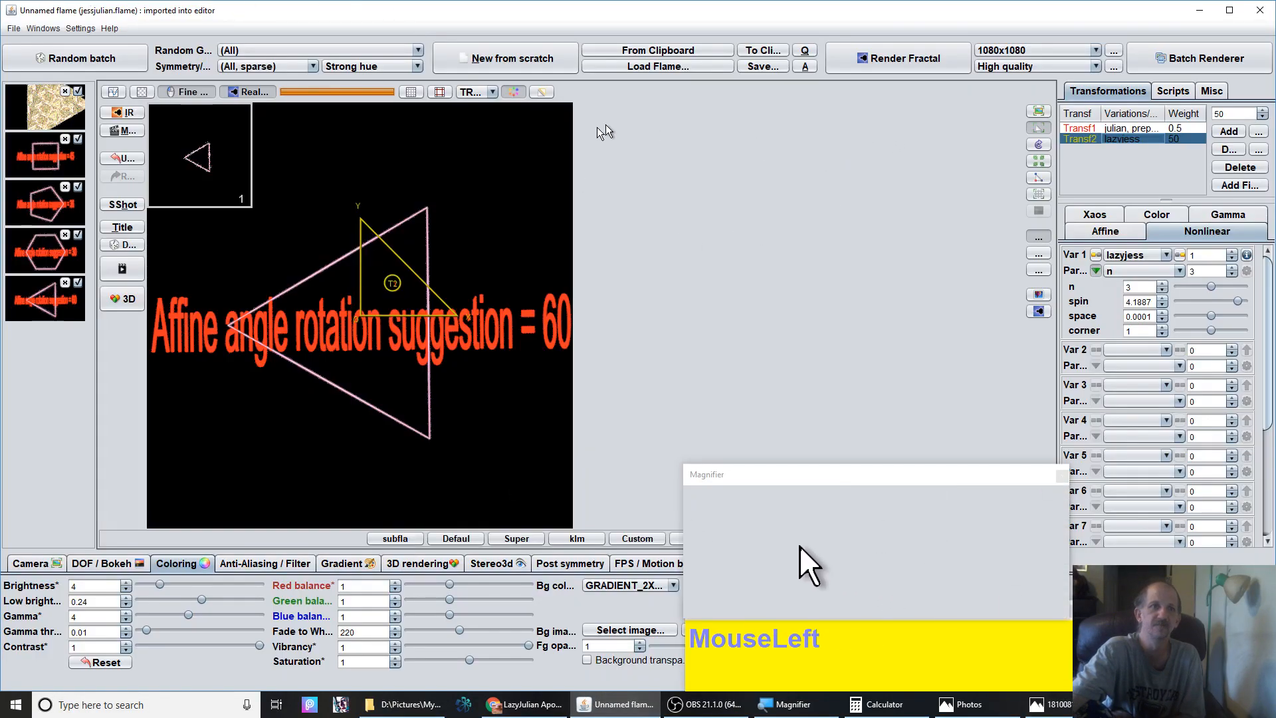
pyautogui.click(482, 62)
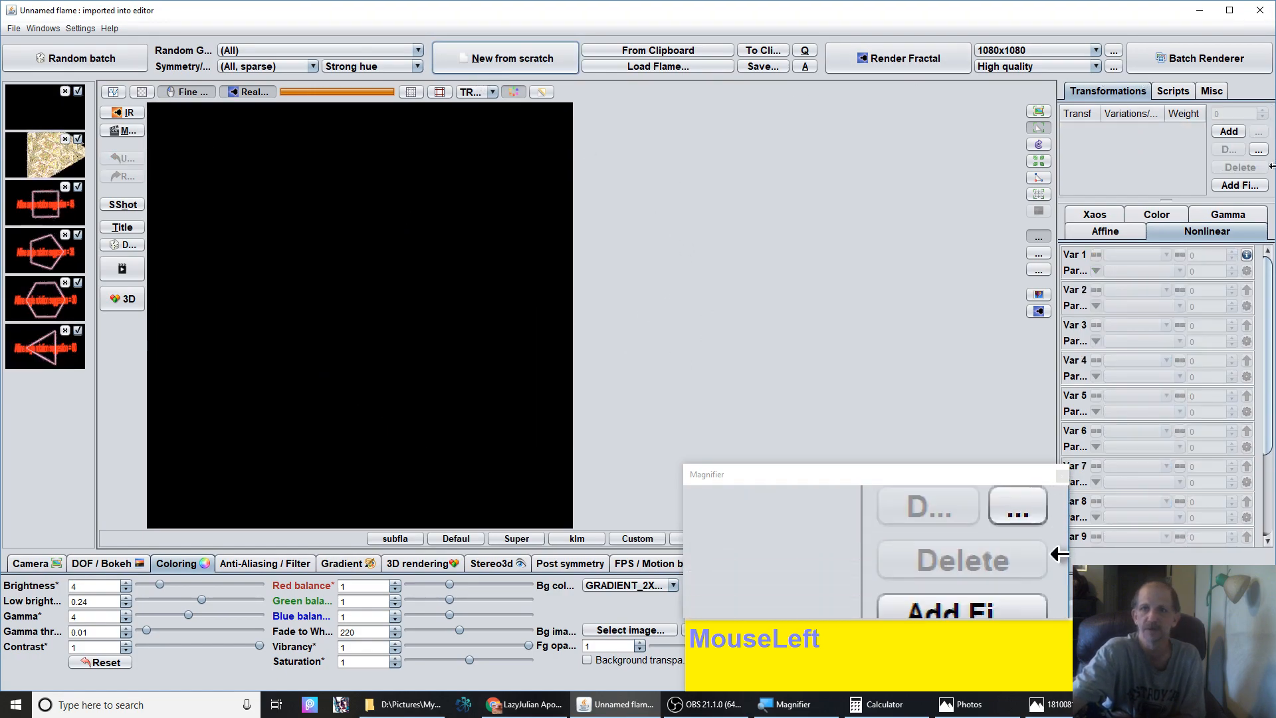
pyautogui.click(1227, 133)
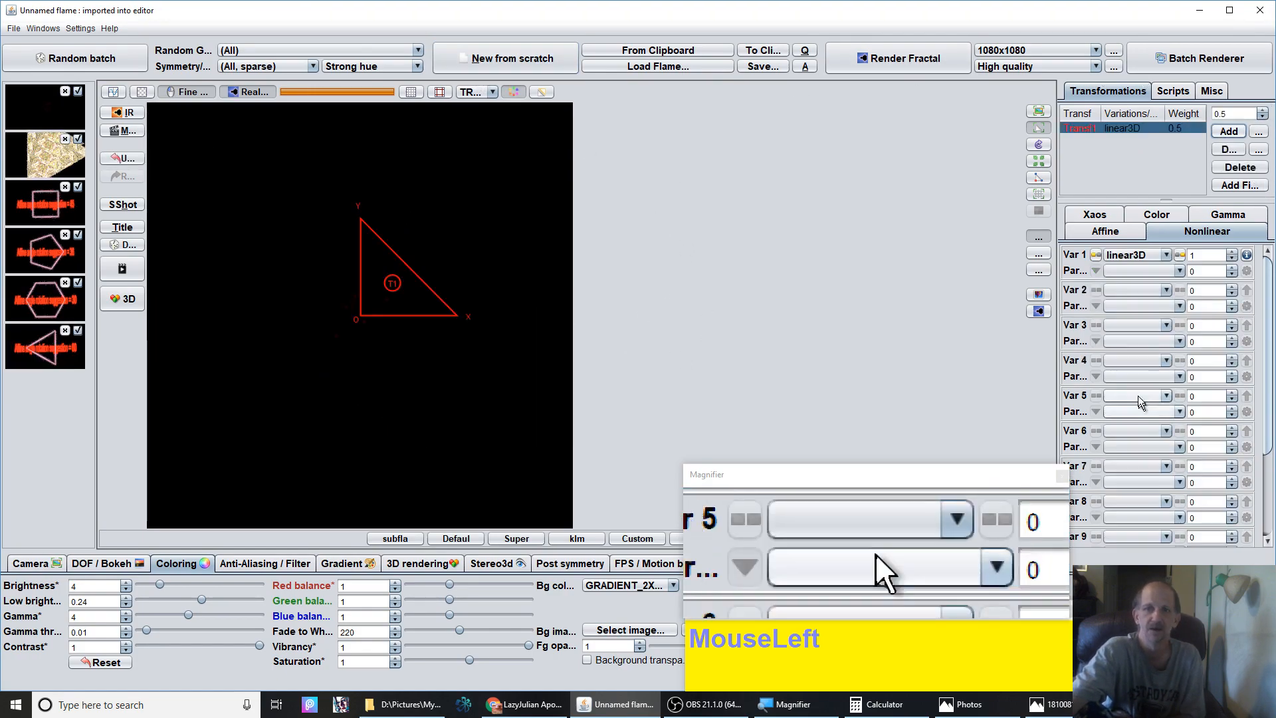
# Set the first transform's variation to julian with a power of 8000
pyautogui.click(1137, 255)
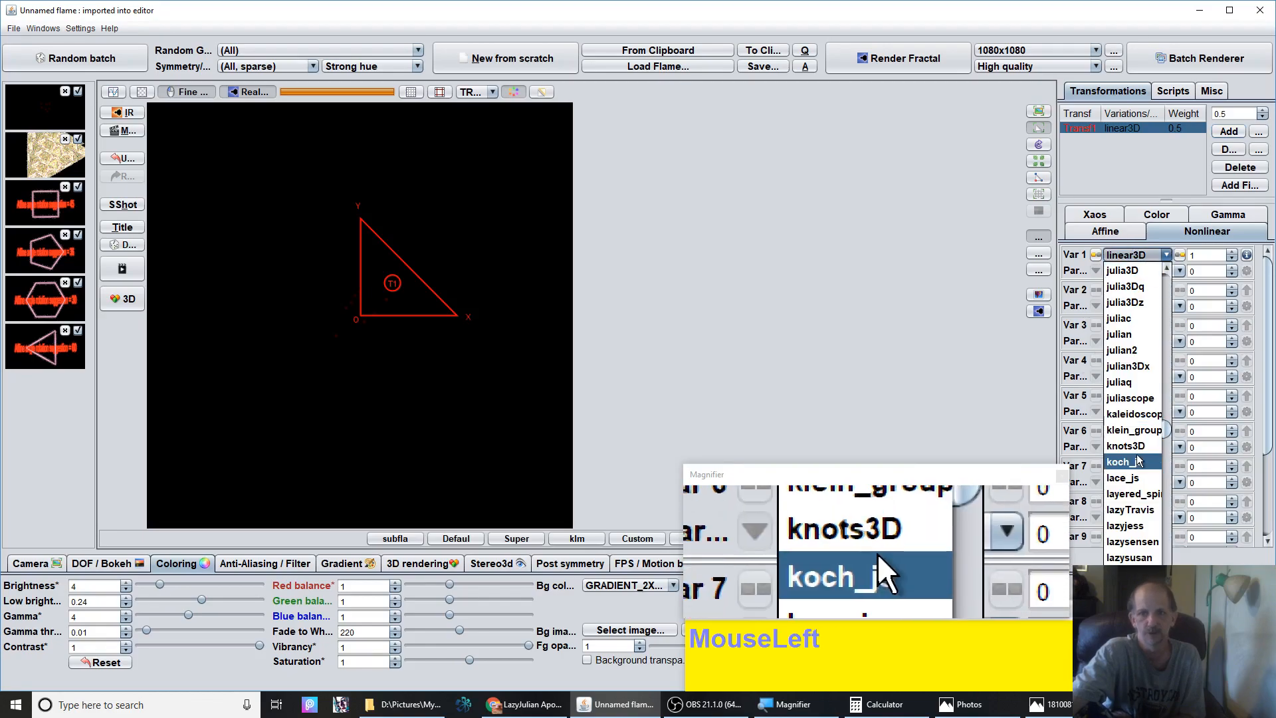
pyautogui.click(1121, 336)
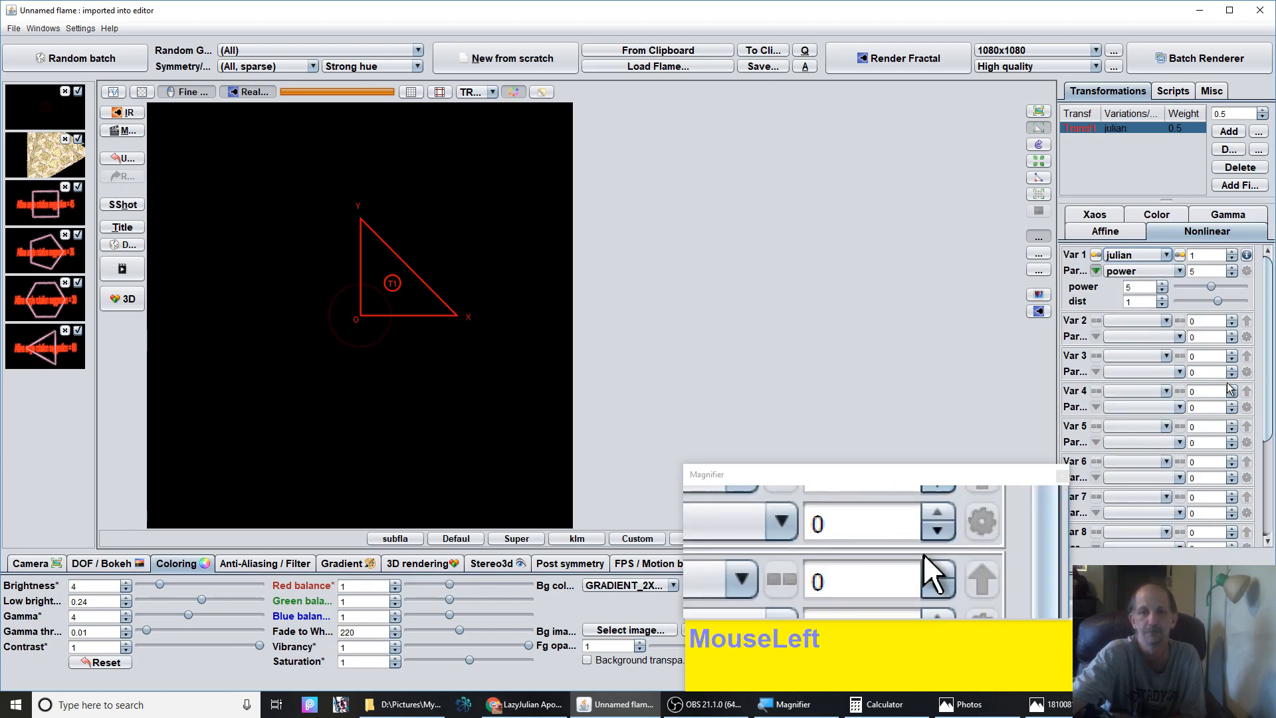
pyautogui.click(1139, 287)
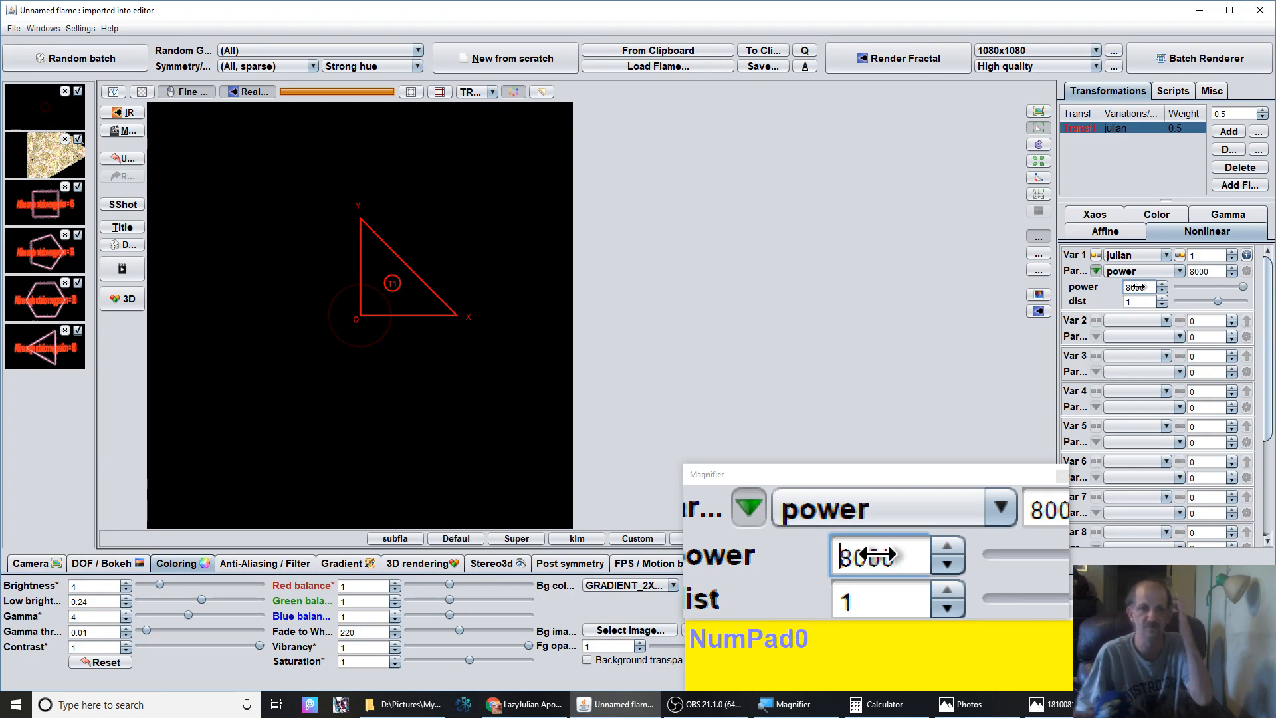
# Apply the first built-in gradient from the flam3-palettes library
pyautogui.click(349, 563)
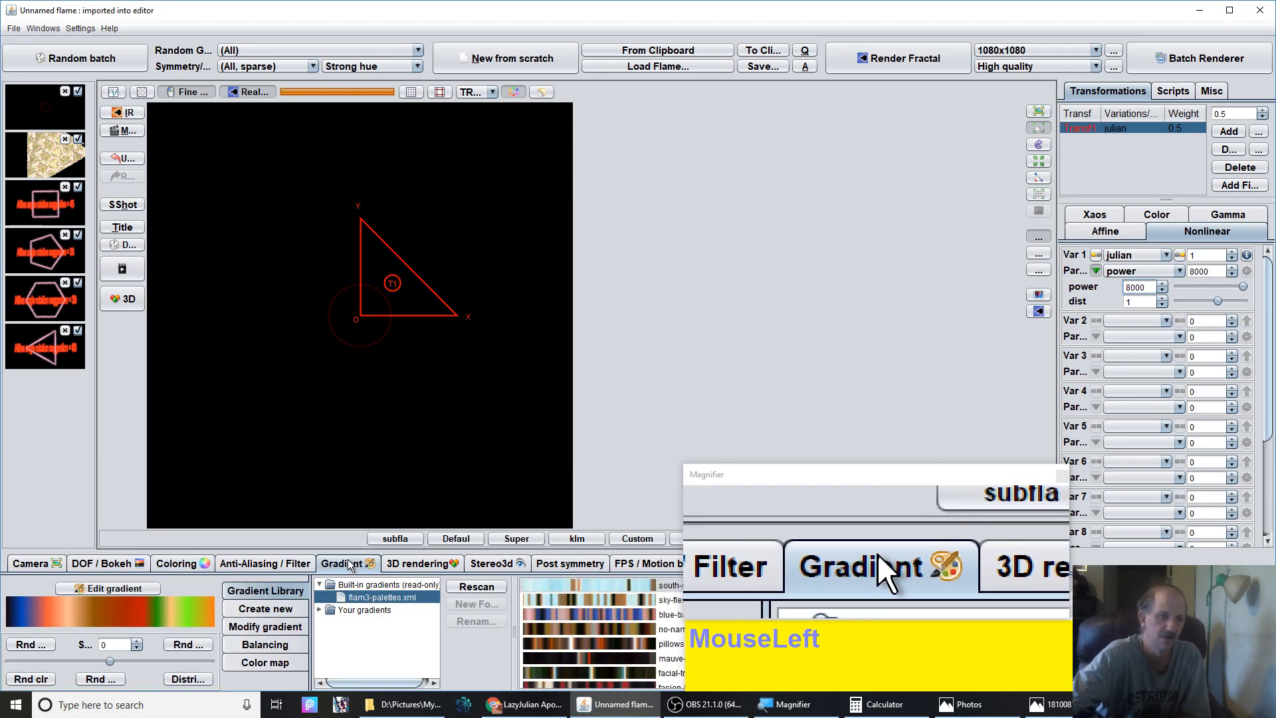
pyautogui.click(549, 581)
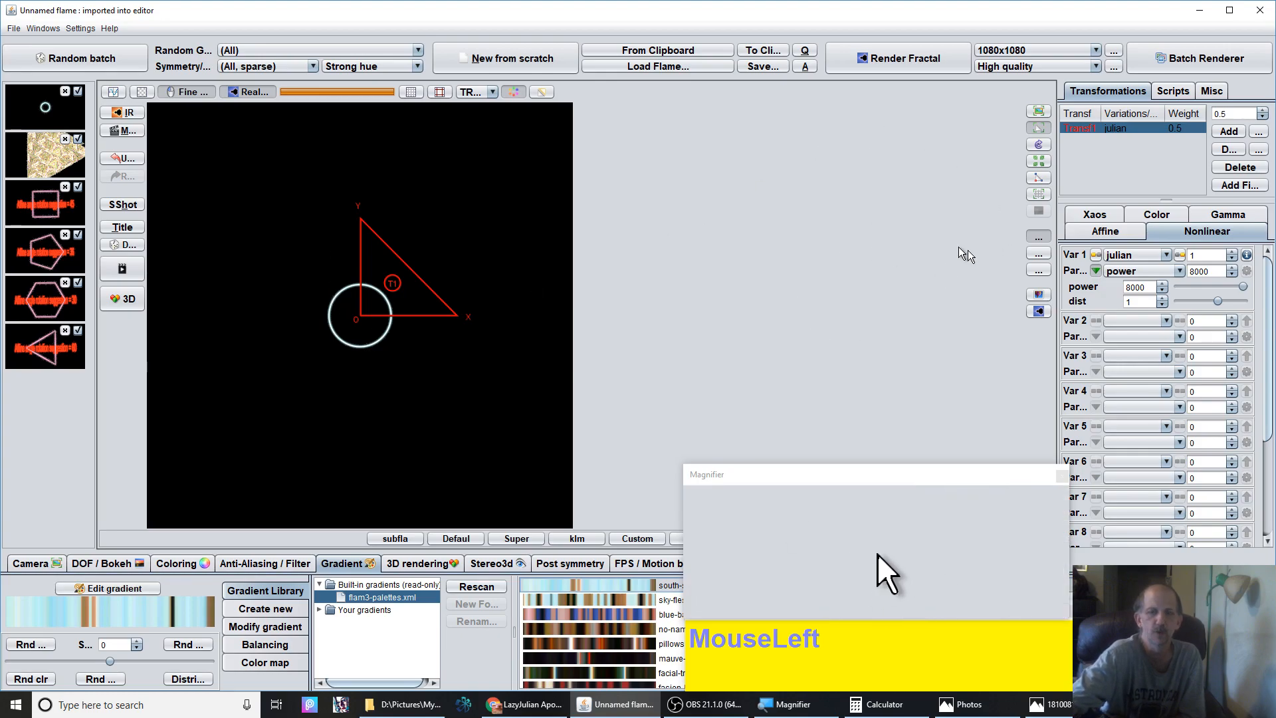
# Add a prepost_circ… variation as the first transform's second variation with amount 1
pyautogui.click(1130, 321)
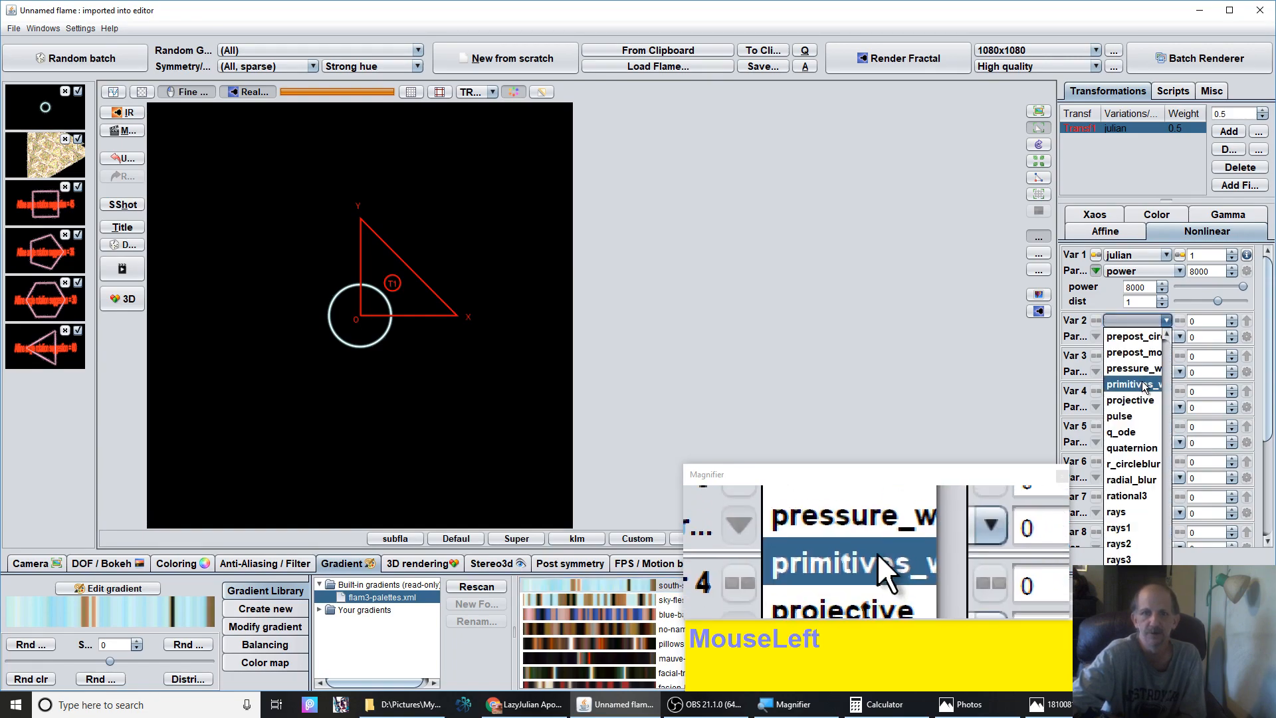
pyautogui.scroll(1, 1131, 417)
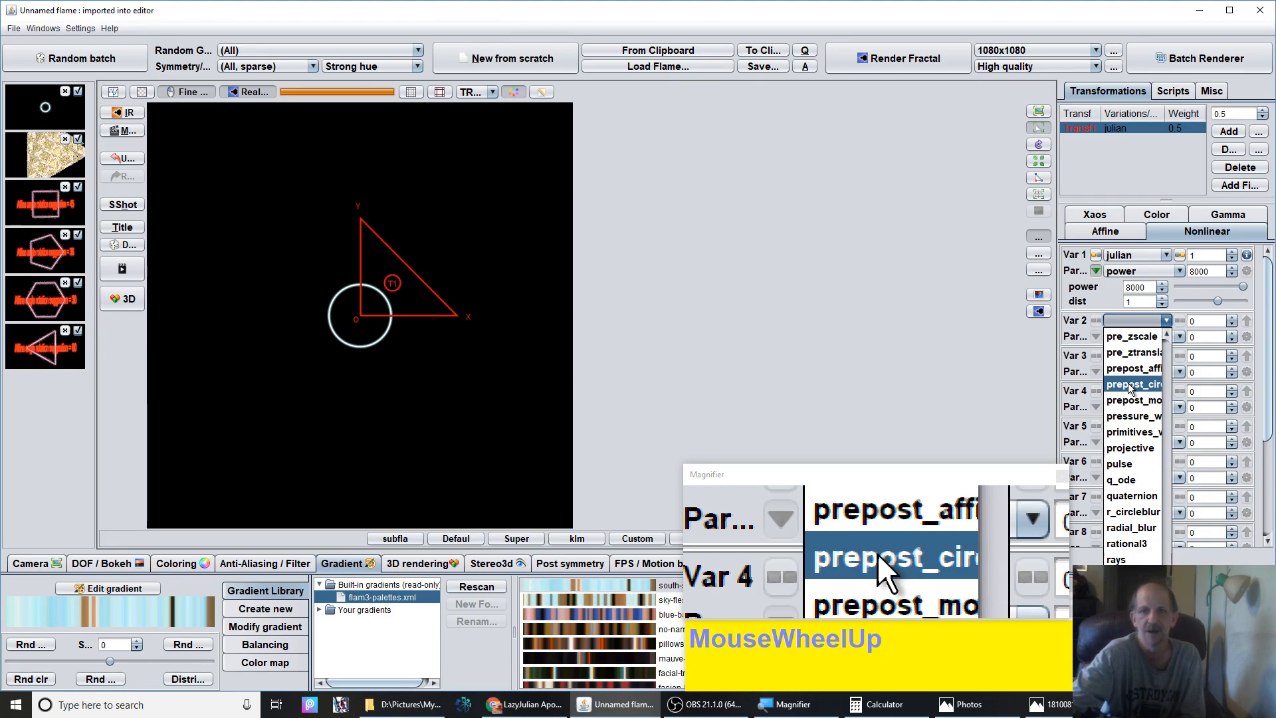
pyautogui.click(1129, 388)
pyautogui.click(1210, 320)
pyautogui.write('1')
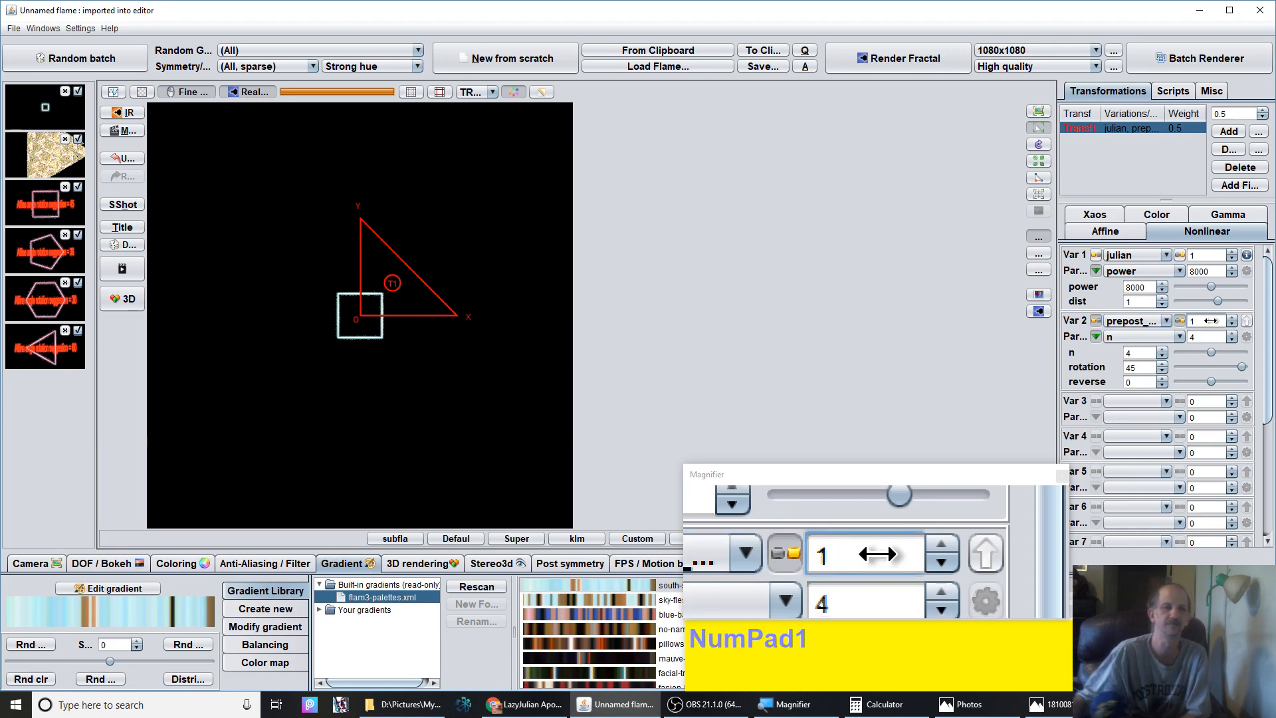
# Set the camera's pixels per unit to about 238
pyautogui.click(30, 563)
pyautogui.moveTo(384, 634); pyautogui.dragTo(407, 632)
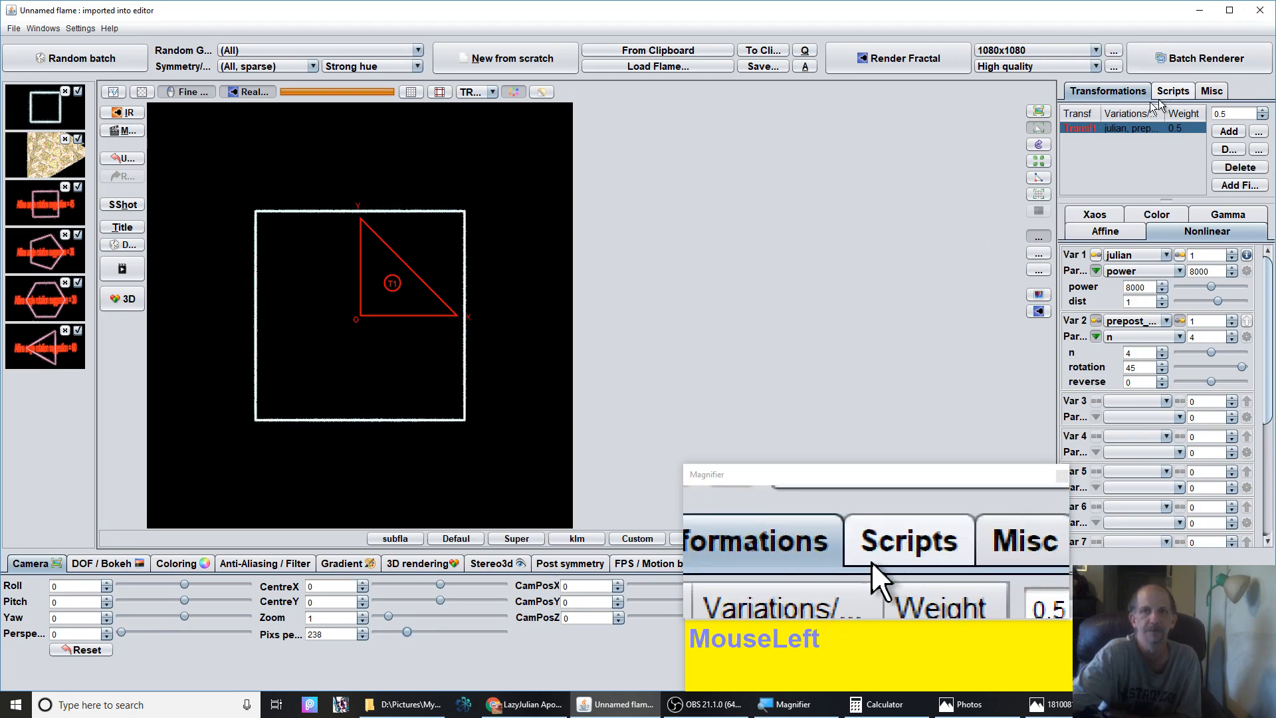
# Add a second transform and set its variation to lazyjess
pyautogui.click(1230, 131)
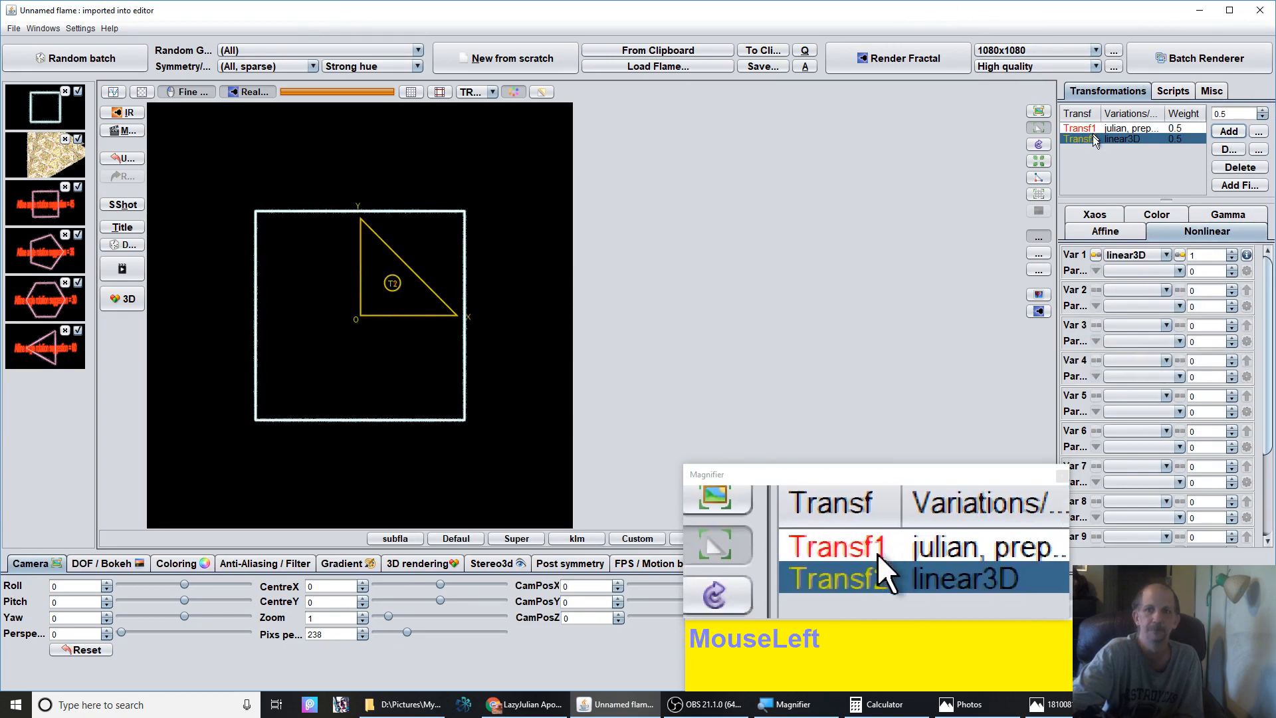
pyautogui.click(1120, 256)
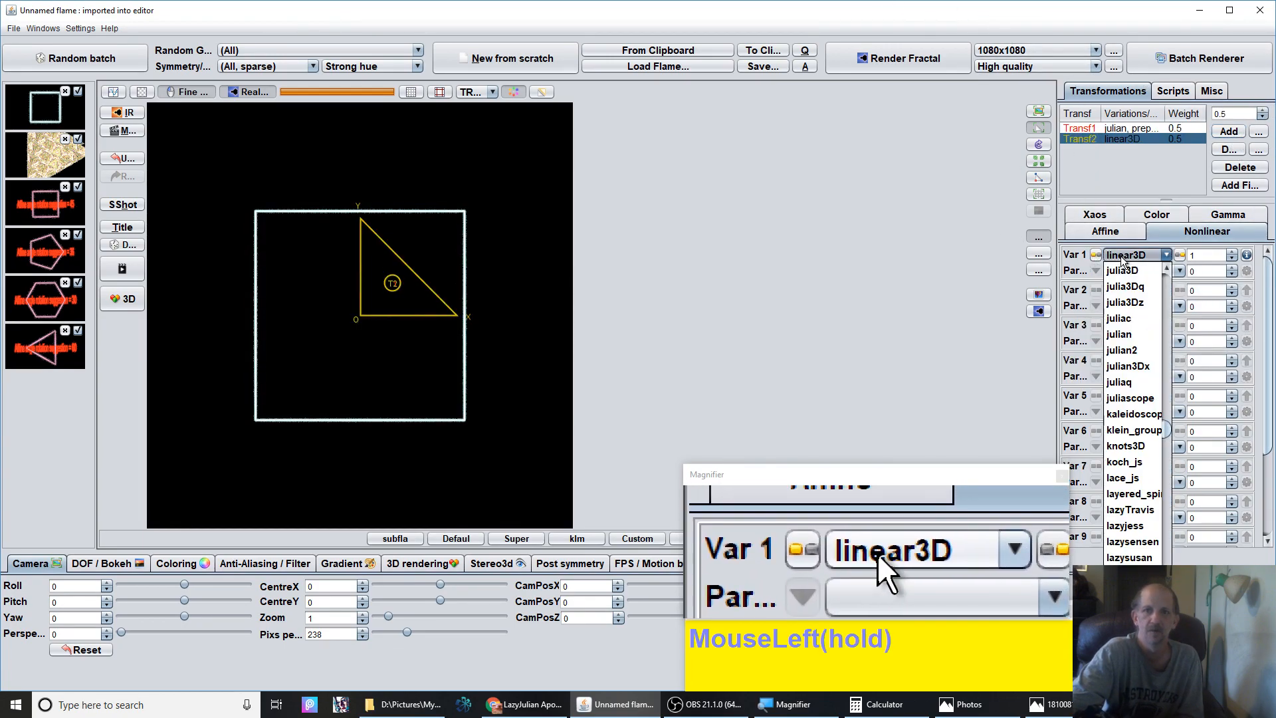
pyautogui.click(1139, 528)
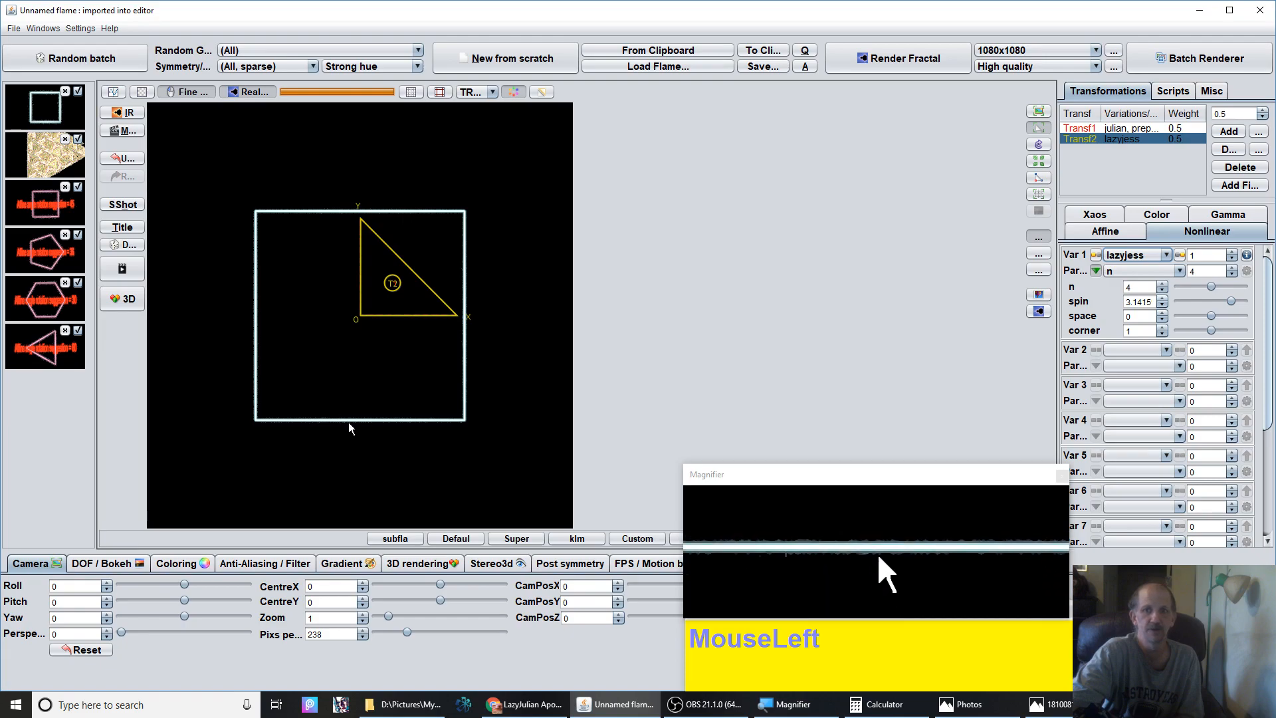
# Set the lazyjess space parameter to 0.0016
pyautogui.click(1141, 317)
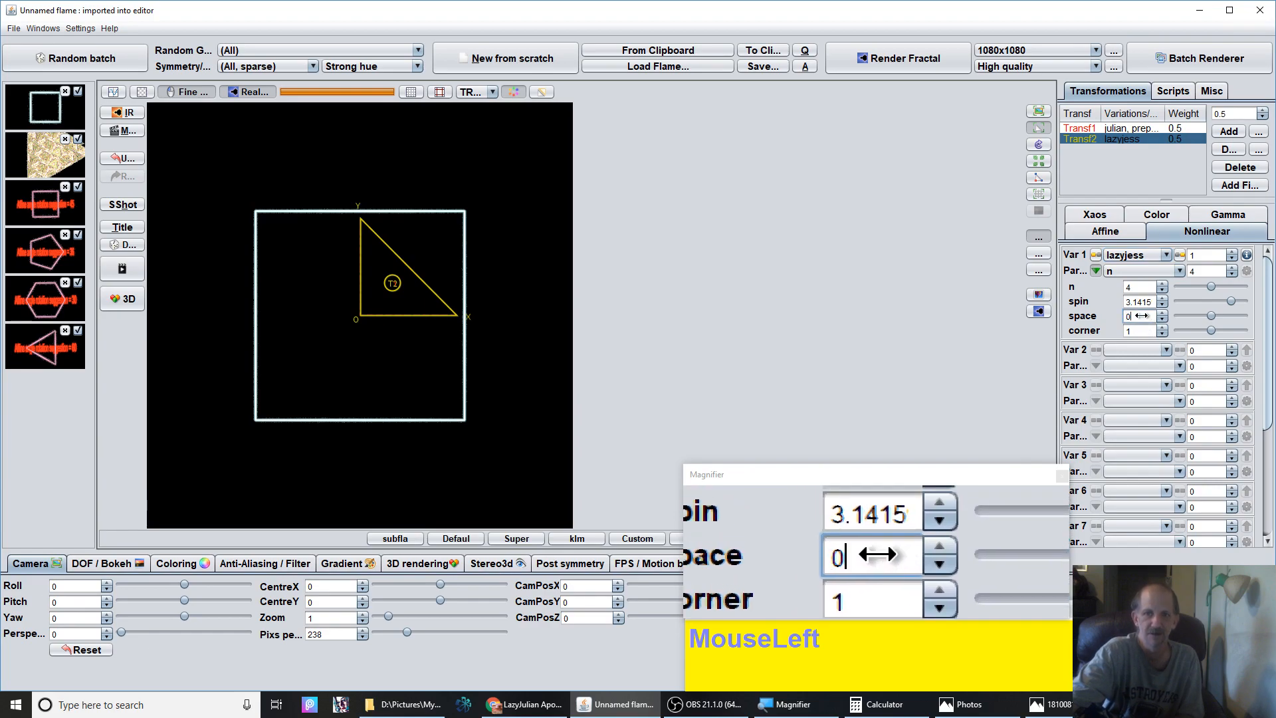
pyautogui.moveTo(1141, 316); pyautogui.dragTo(1142, 316)
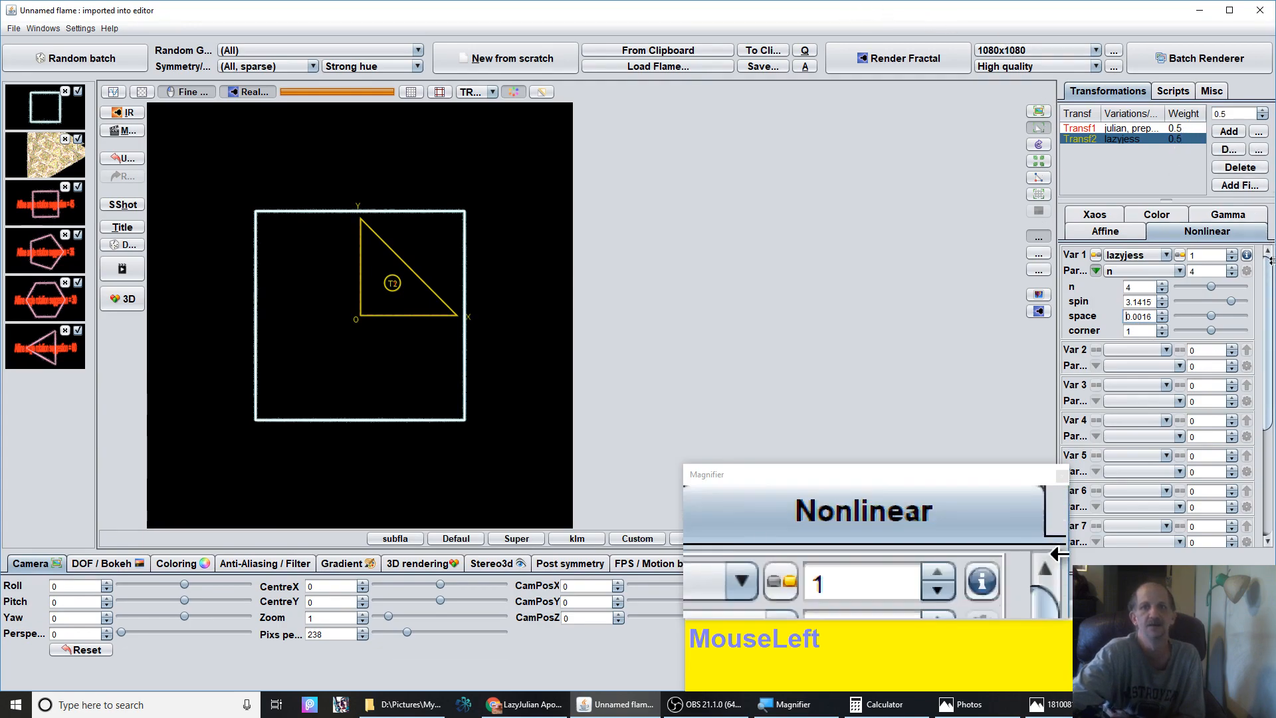
# Set the second transform's affine scale percentage to 100.01
pyautogui.click(1110, 237)
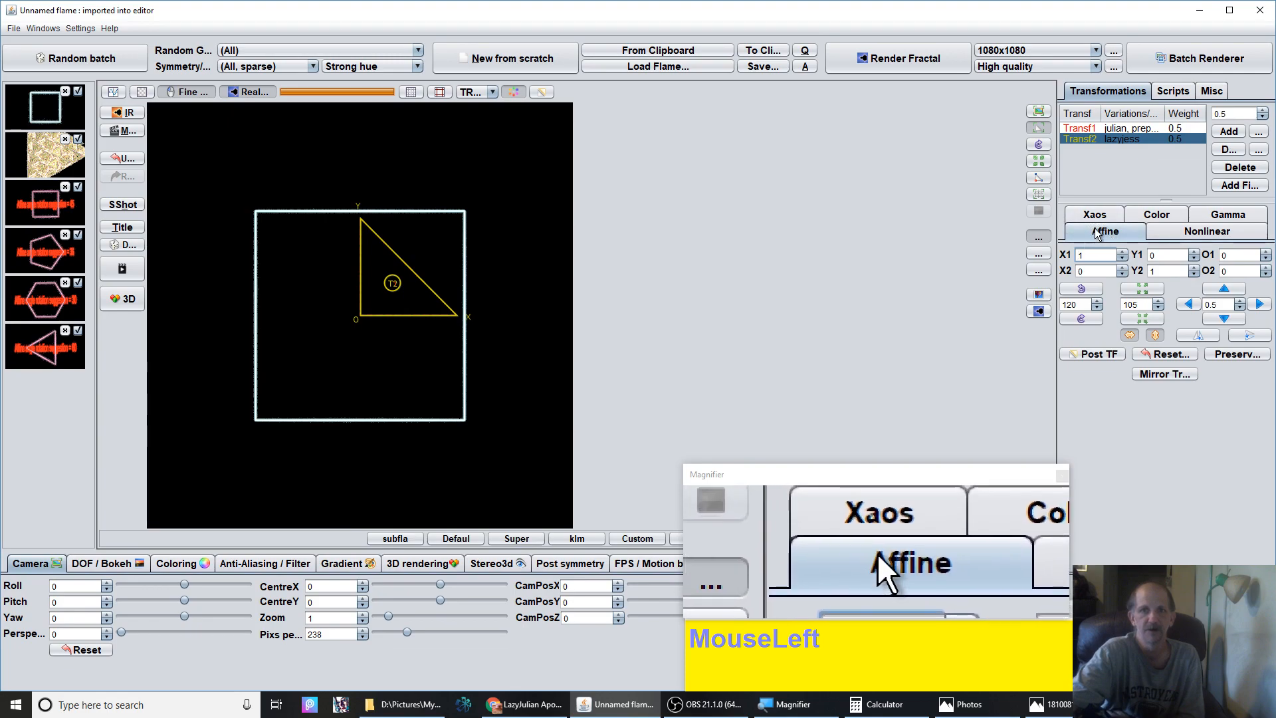
pyautogui.click(1132, 307)
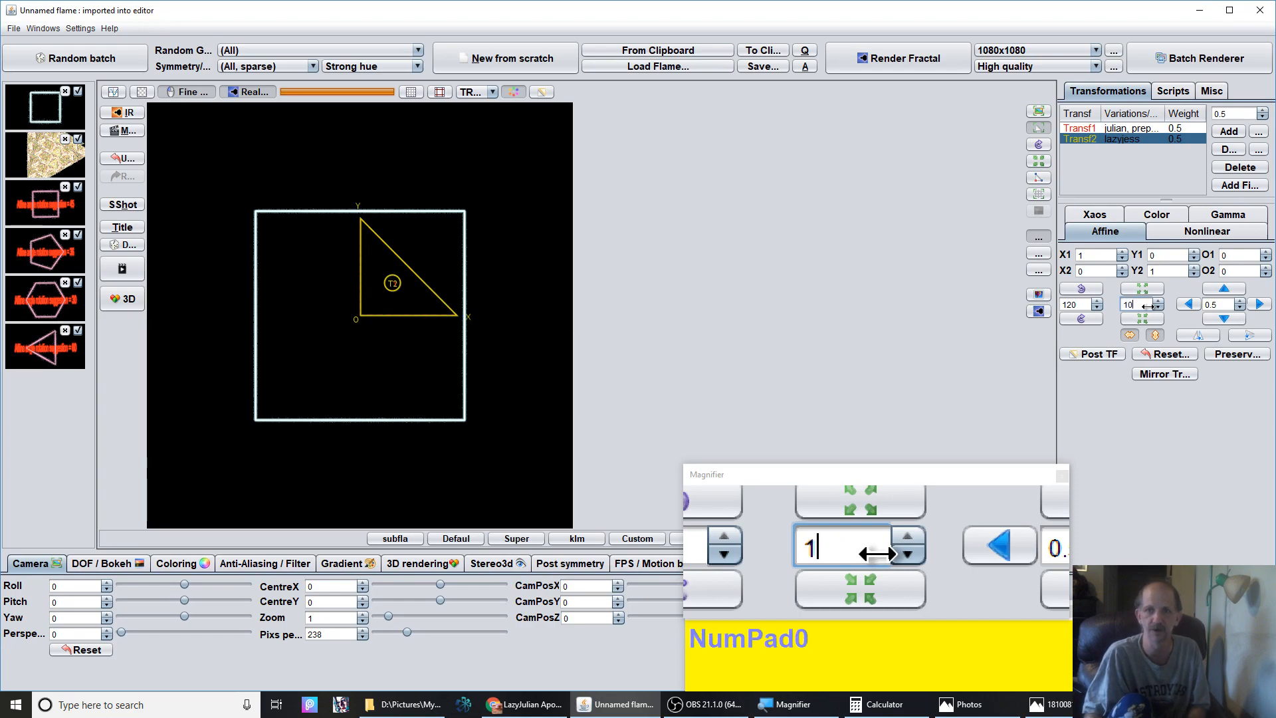
pyautogui.write('0100')
pyautogui.press('BackSpace')
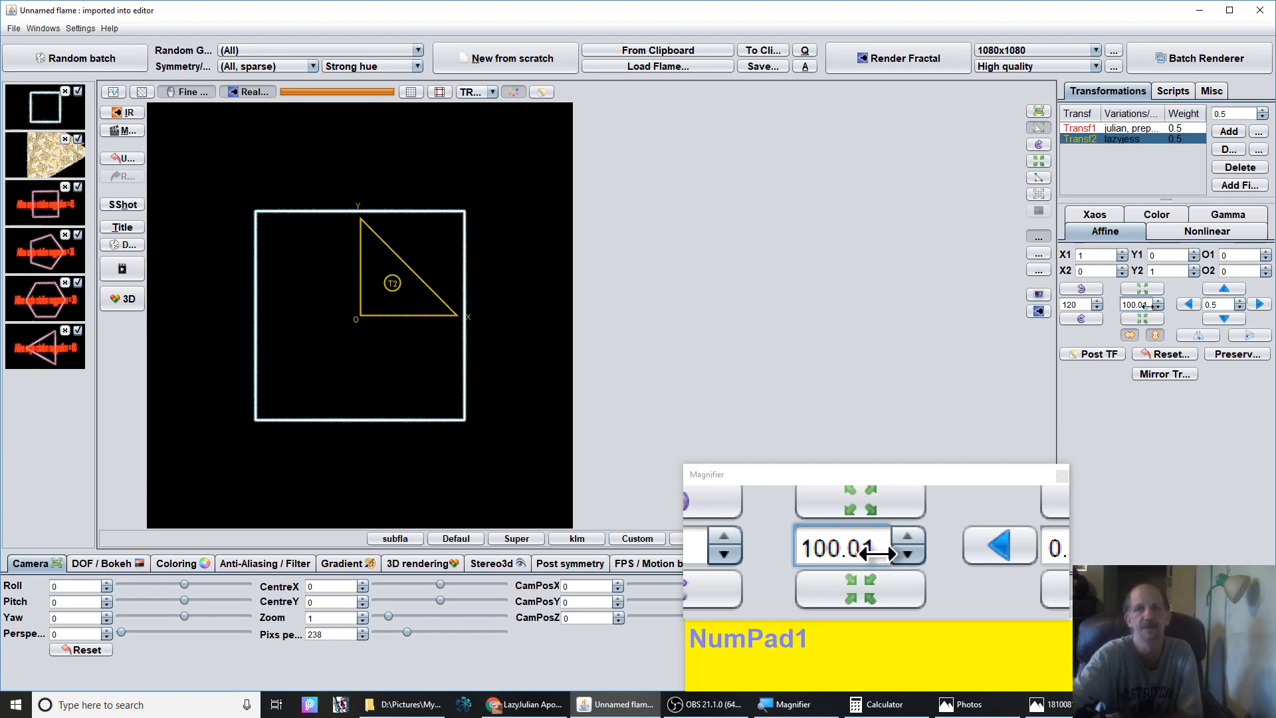
pyautogui.click(1127, 453)
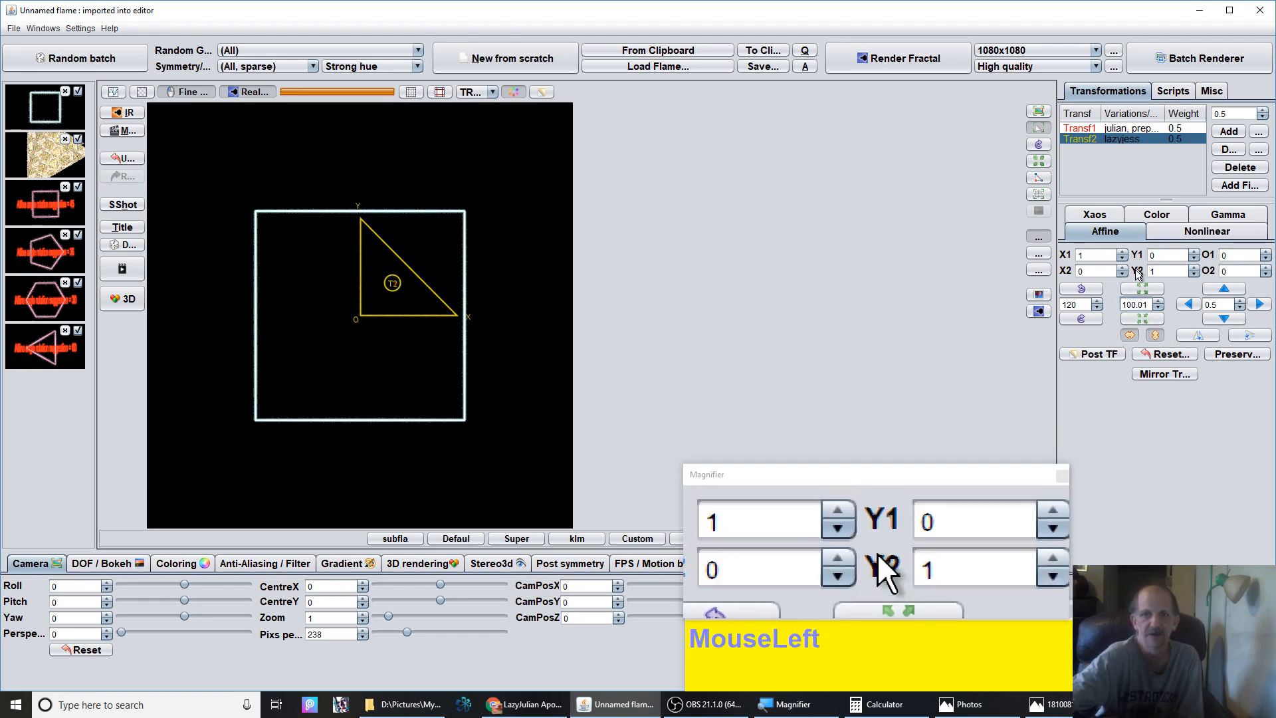
pyautogui.click(1145, 317)
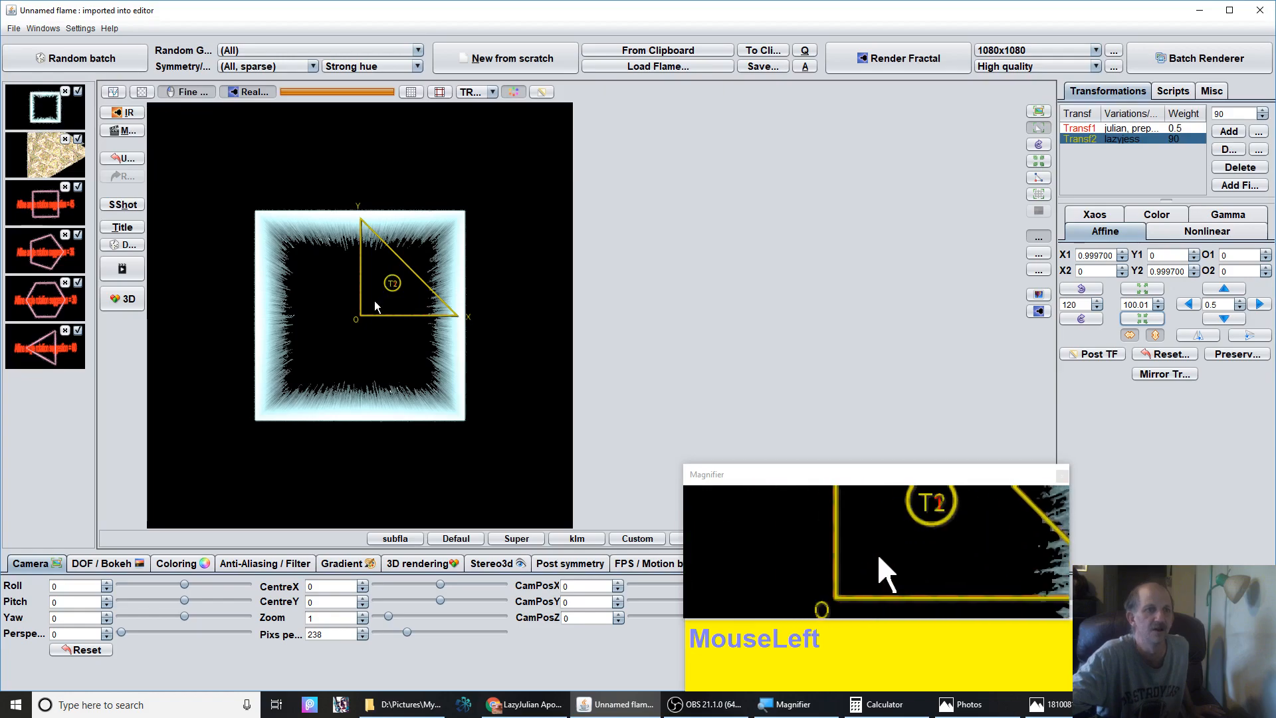
pyautogui.moveTo(373, 301); pyautogui.dragTo(406, 290)
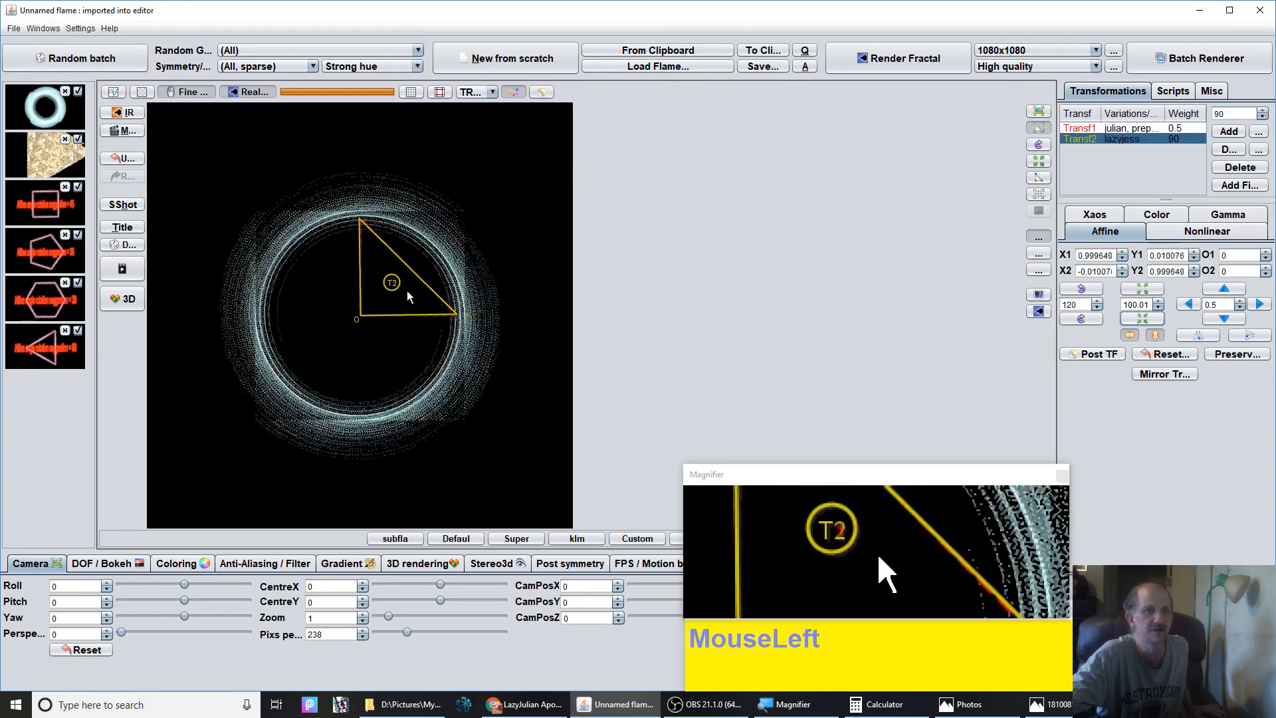
pyautogui.click(1168, 354)
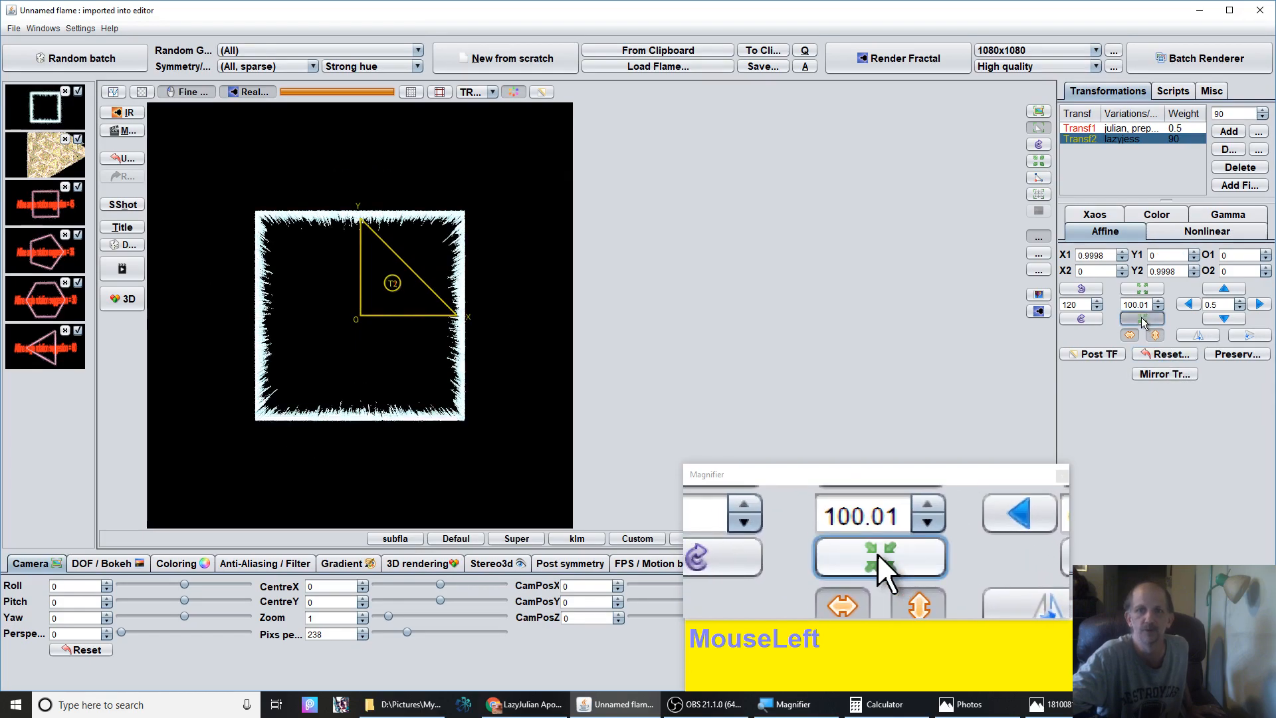
# Shrink the second triangle once by the scale step and rotate it by 90 degrees
pyautogui.click(1143, 322)
pyautogui.doubleClick(1082, 304)
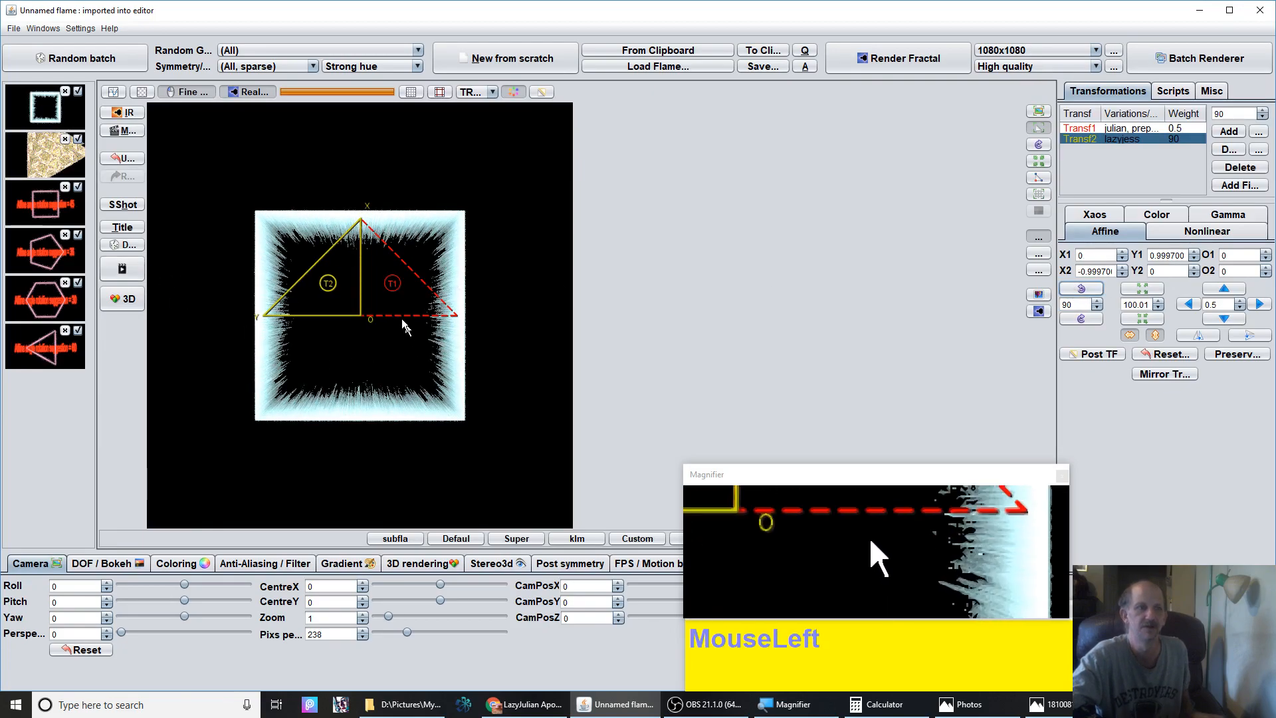
# Drag the second triangle to offsets of about -0.31 and -0.04
pyautogui.moveTo(345, 307); pyautogui.dragTo(265, 275)
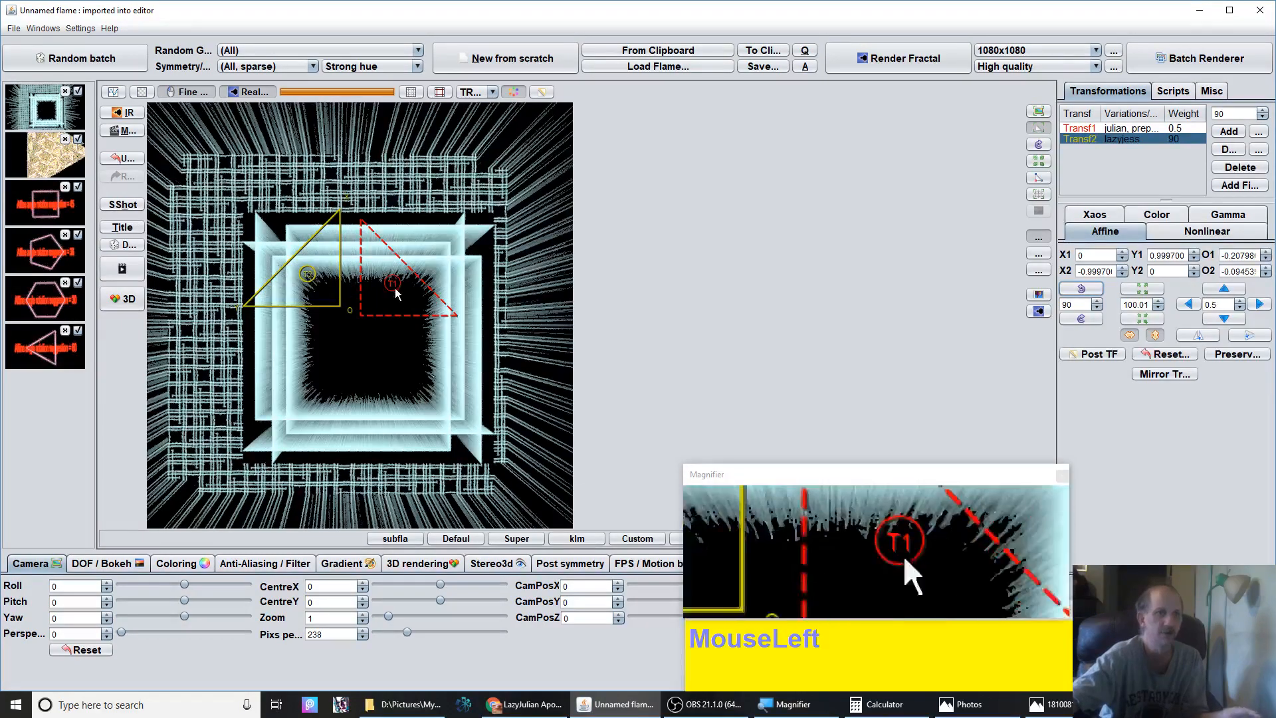
pyautogui.moveTo(321, 291); pyautogui.dragTo(278, 309)
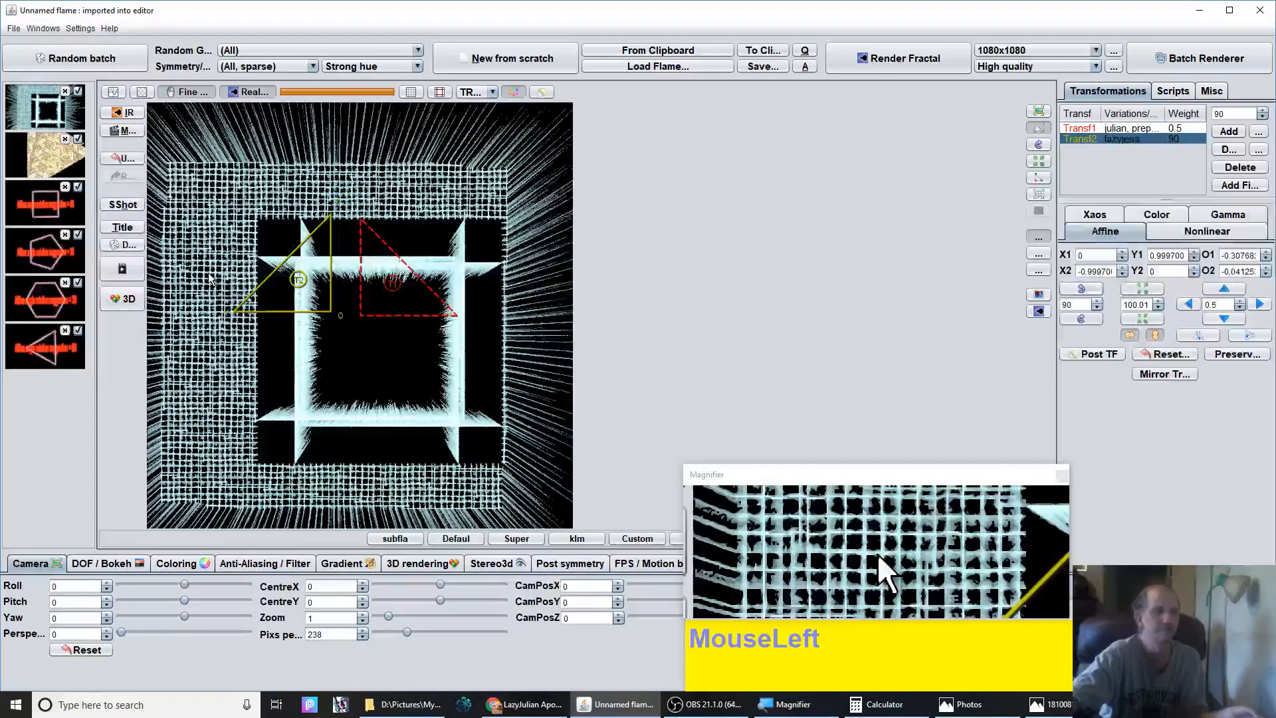
# Set the camera's pixels per unit to 810 and move its centre to about -0.72, -0.02
pyautogui.moveTo(407, 635); pyautogui.dragTo(479, 635)
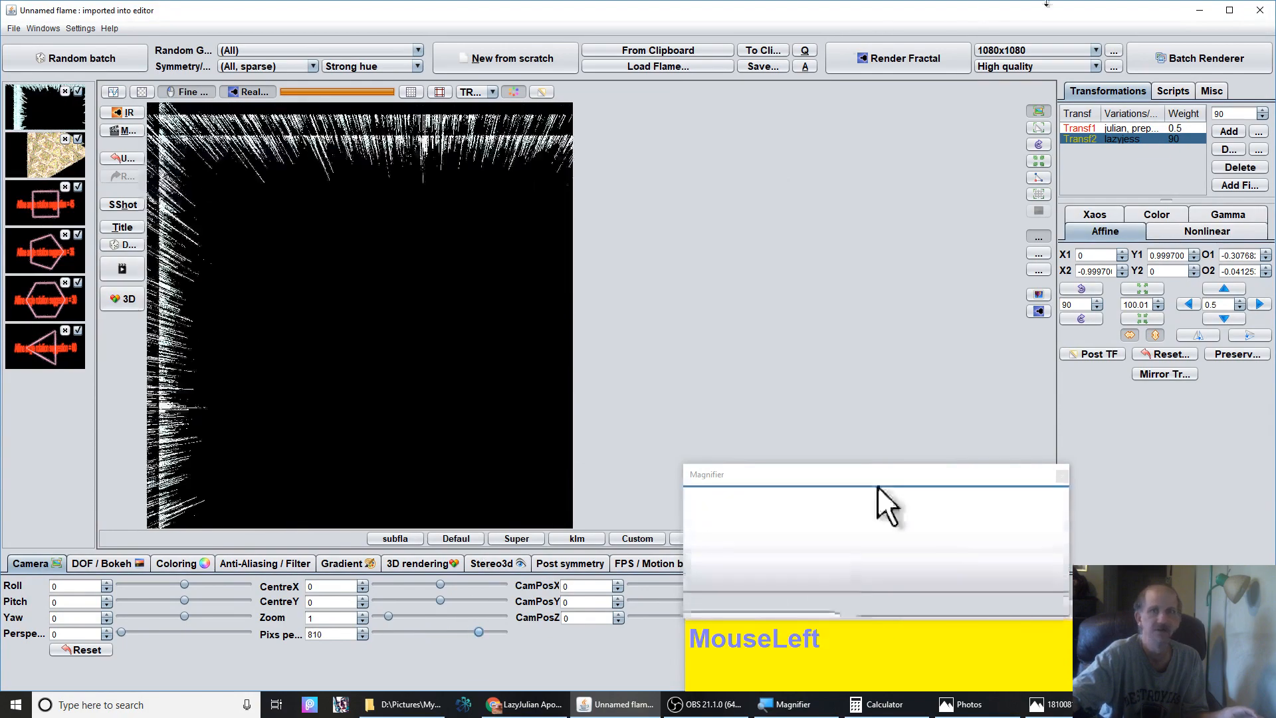
pyautogui.moveTo(173, 274); pyautogui.dragTo(640, 281)
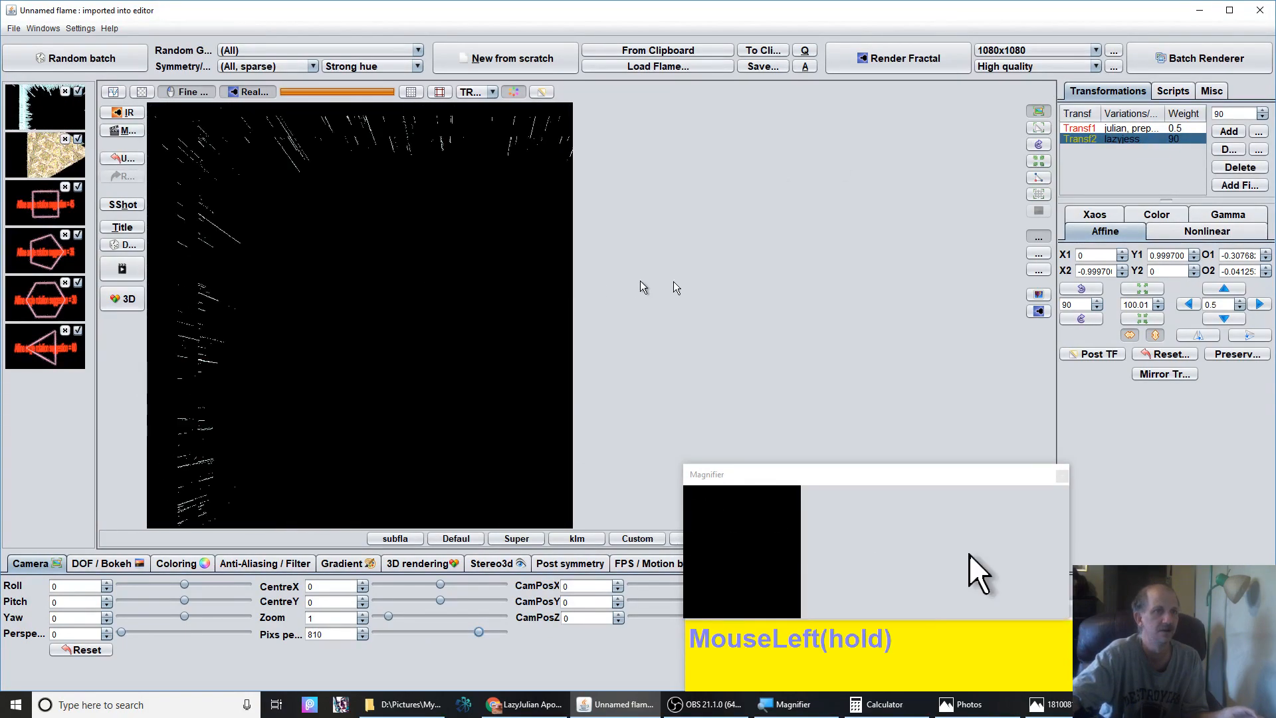
pyautogui.moveTo(1003, 270); pyautogui.dragTo(378, 328)
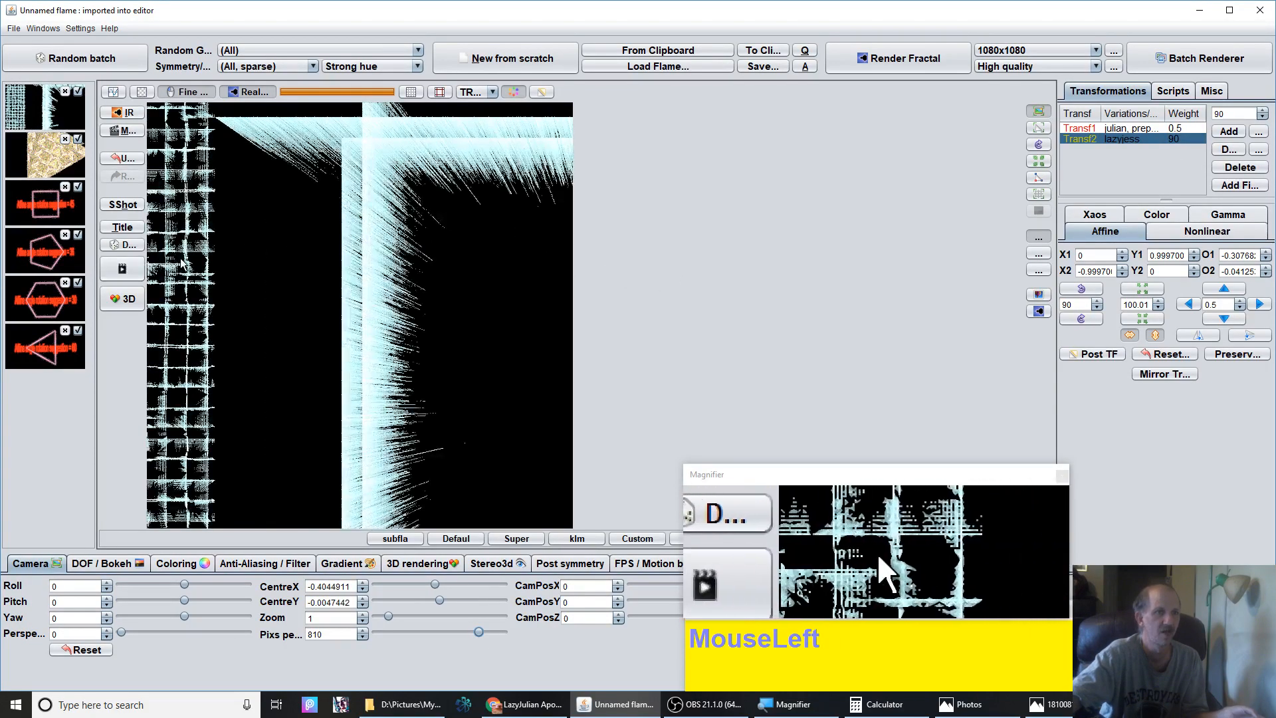
pyautogui.click(1185, 305)
pyautogui.moveTo(1183, 301); pyautogui.dragTo(1190, 302)
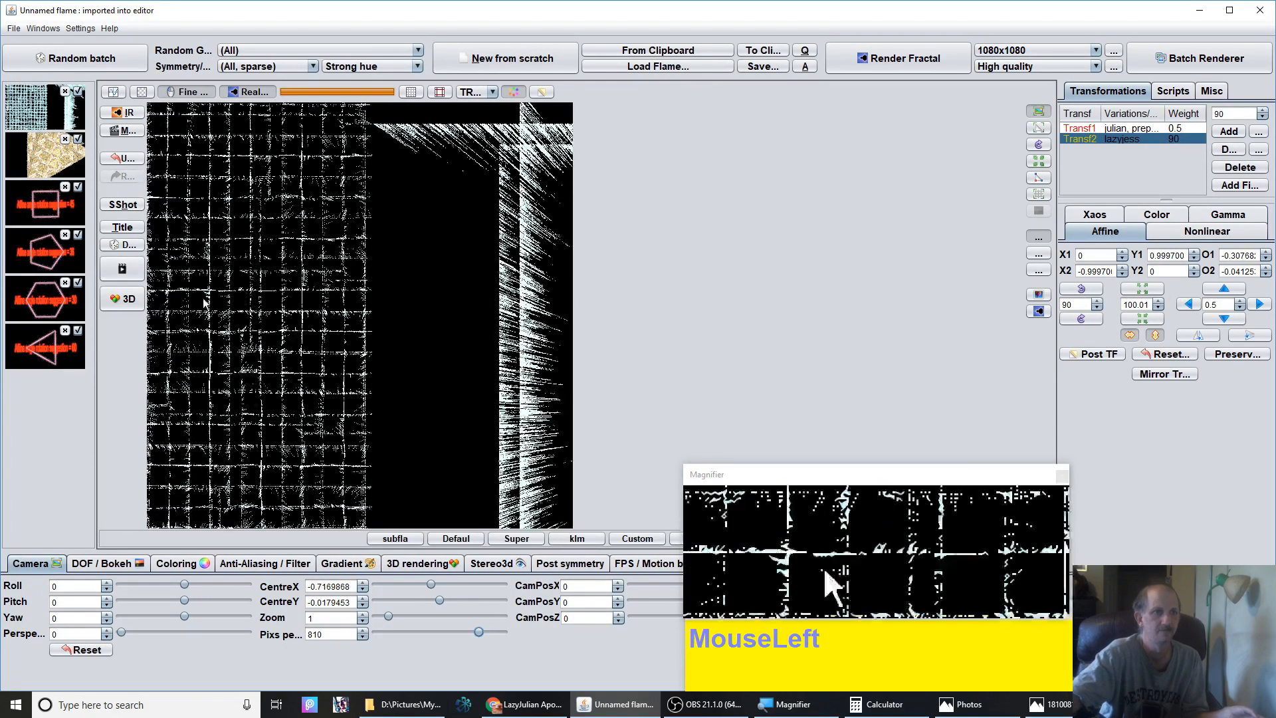
# Pan the camera centre to about -0.99, -0.02 and raise the pixels per unit to 1000
pyautogui.moveTo(222, 297); pyautogui.dragTo(898, 308)
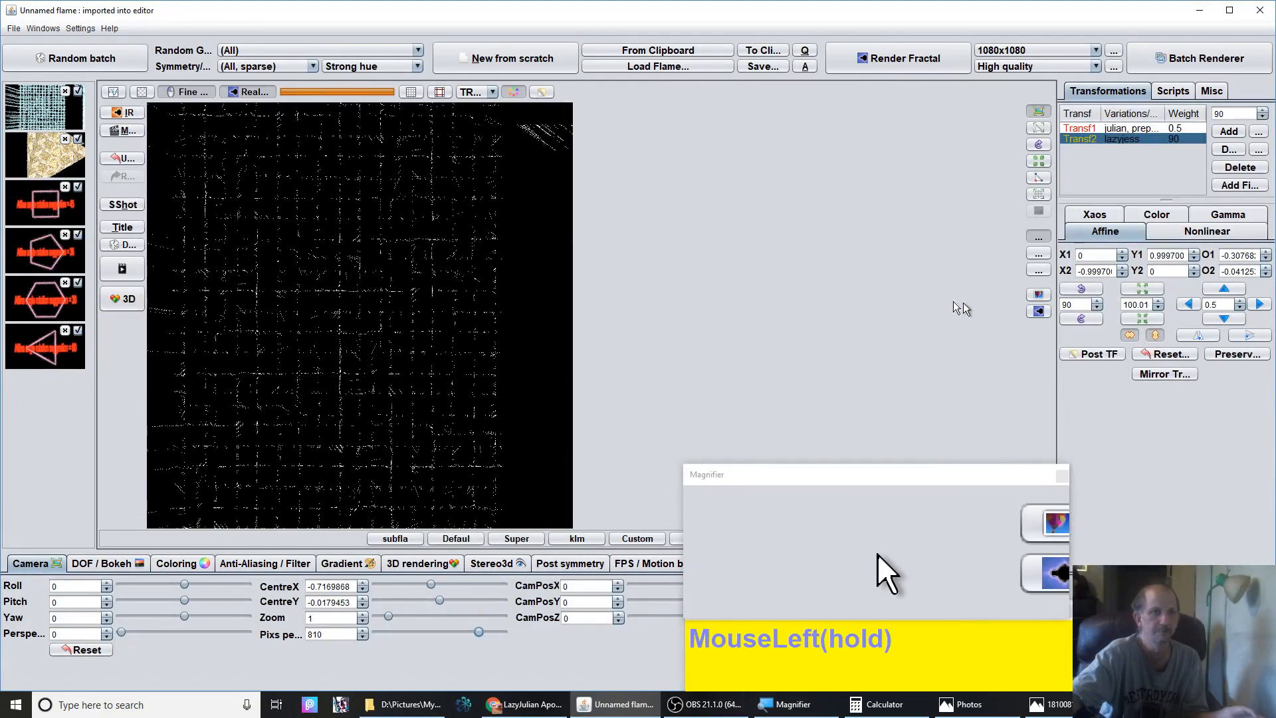
pyautogui.moveTo(222, 319); pyautogui.dragTo(373, 325)
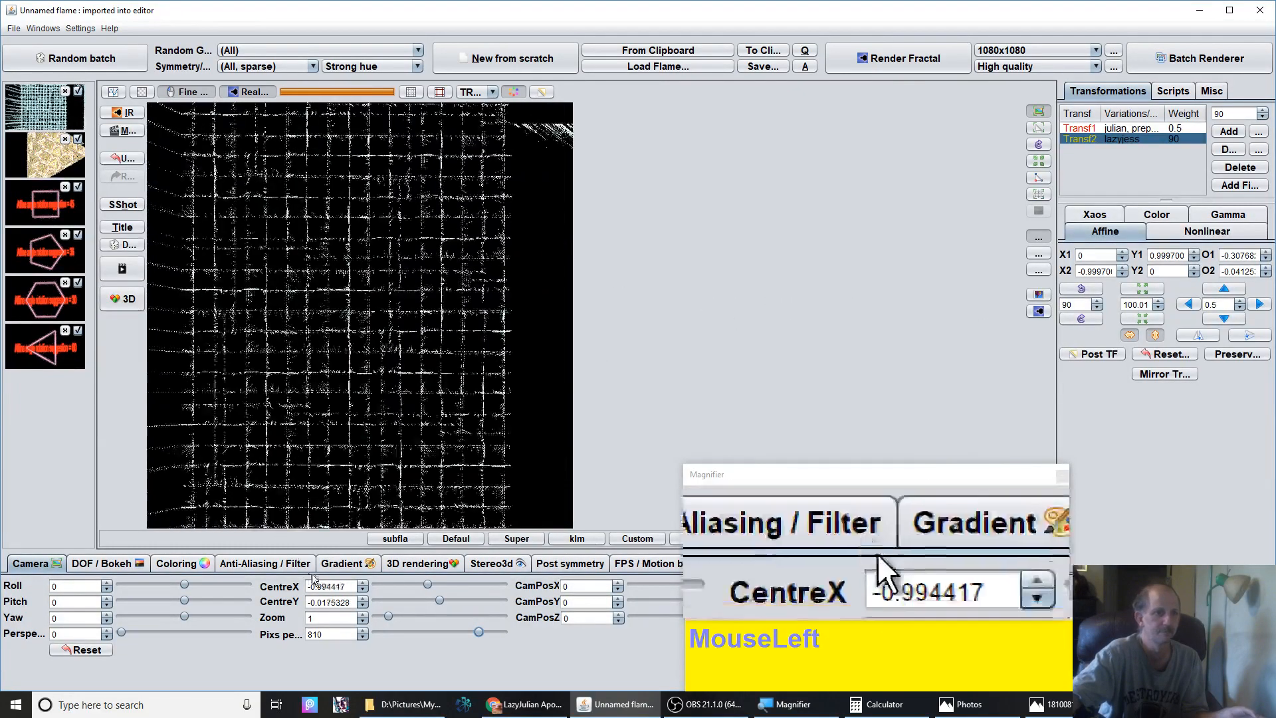
pyautogui.moveTo(480, 631); pyautogui.dragTo(932, 623)
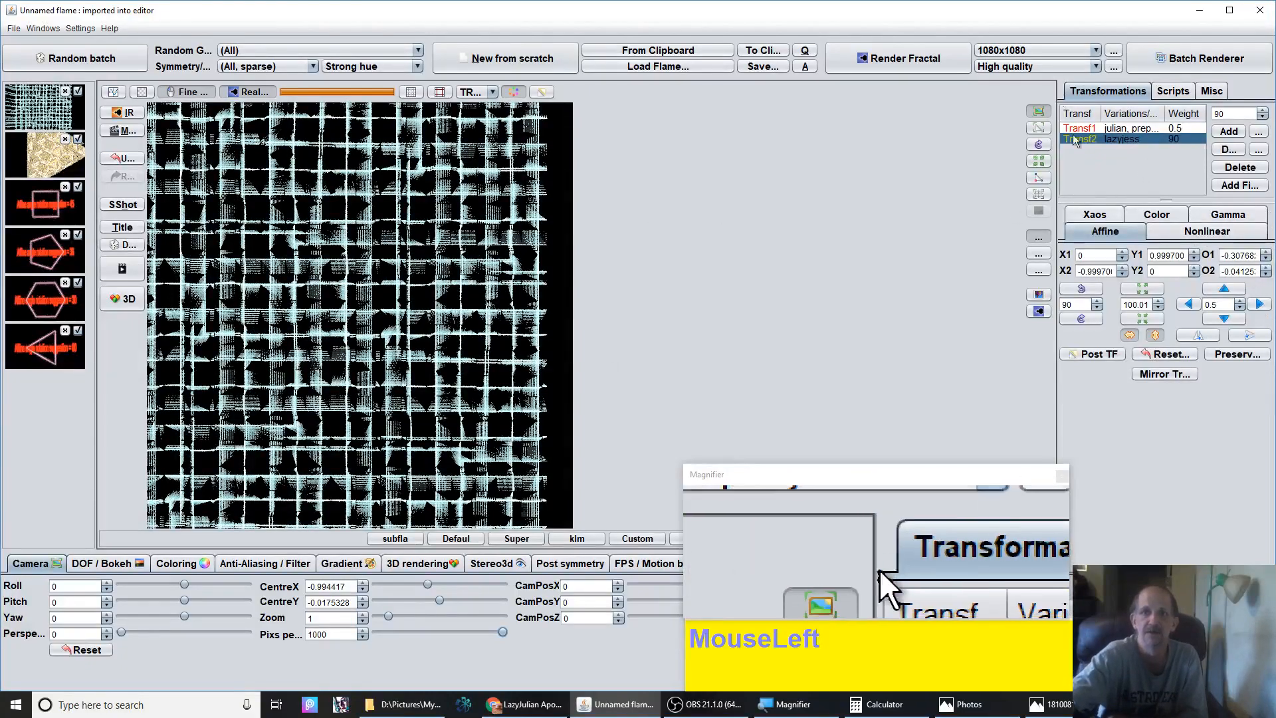
# Rescale the second triangle with one shrink and several enlarge steps, then nudge it to offsets of about -0.33 and 0.03
pyautogui.click(1140, 322)
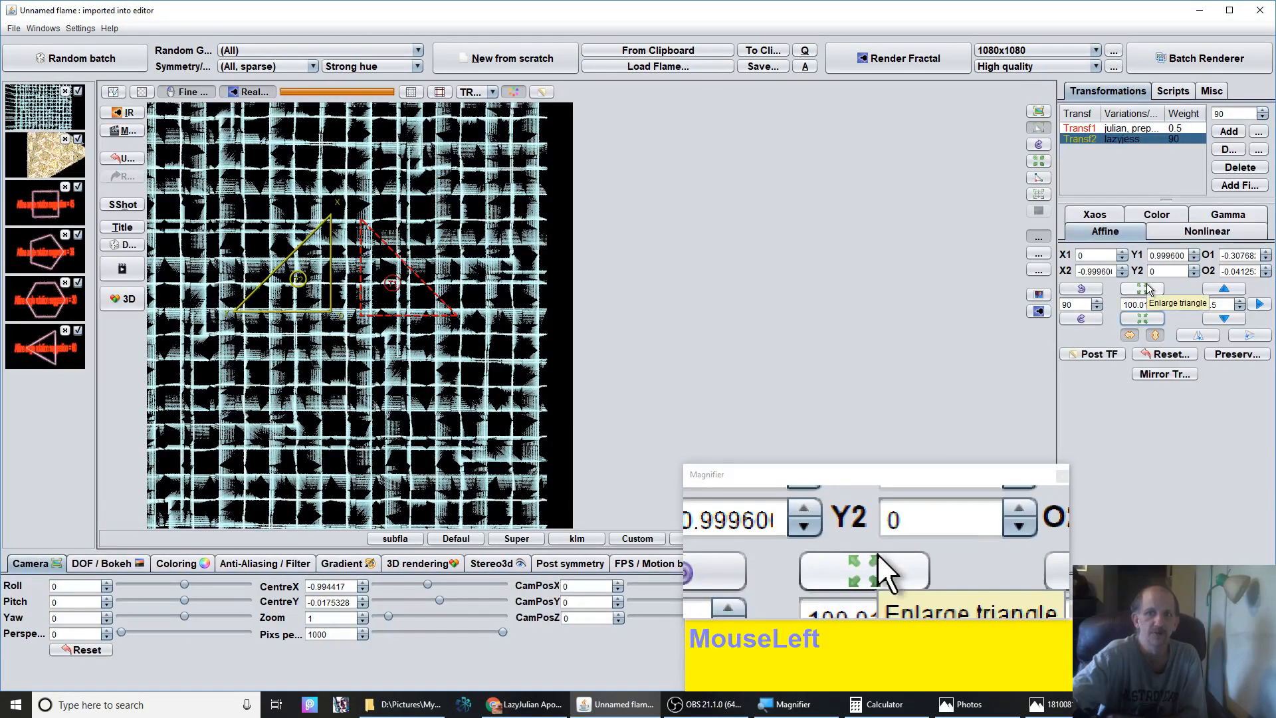
pyautogui.click(1146, 291)
pyautogui.click(1146, 290)
pyautogui.click(1145, 291)
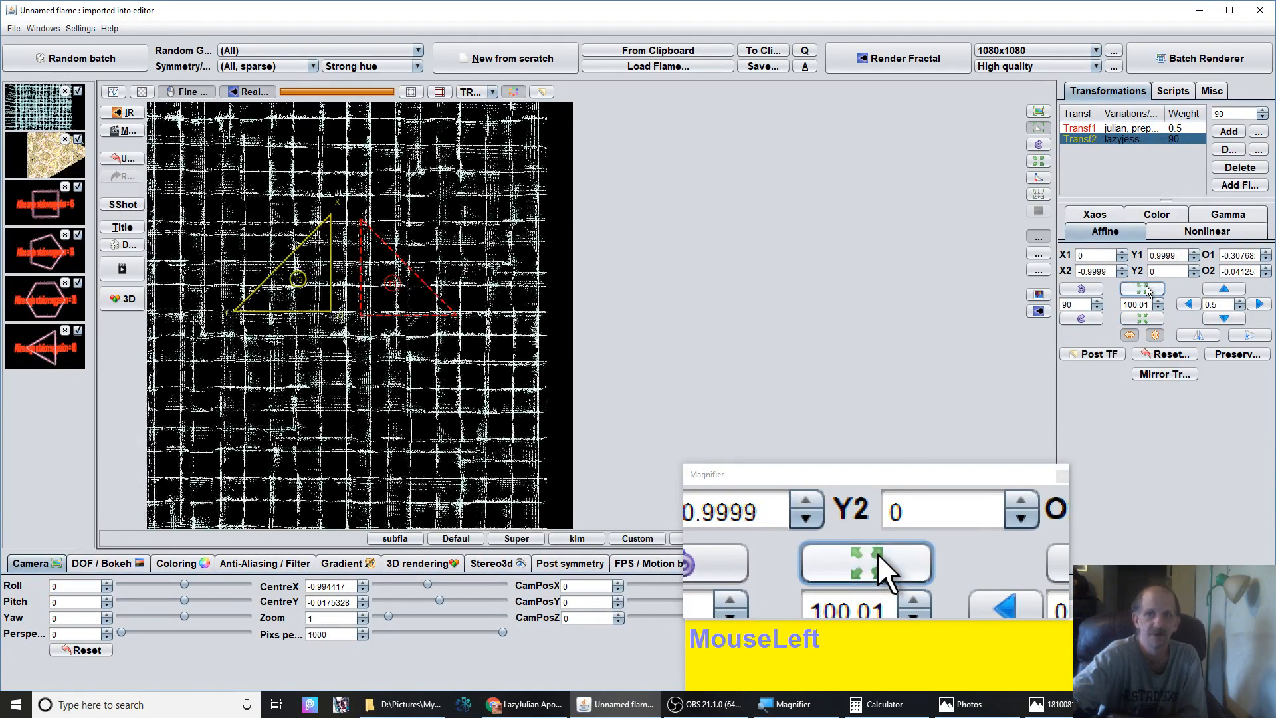
pyautogui.click(1146, 290)
pyautogui.click(1146, 291)
pyautogui.click(1146, 290)
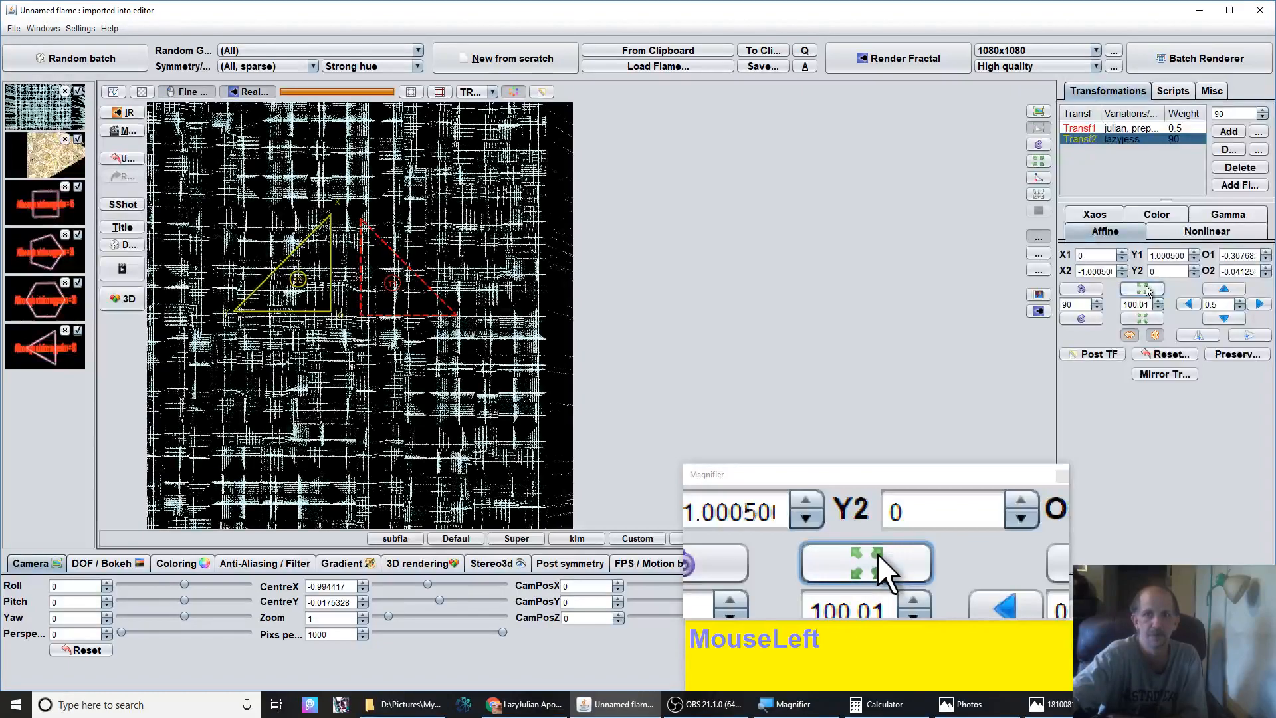
pyautogui.click(1146, 290)
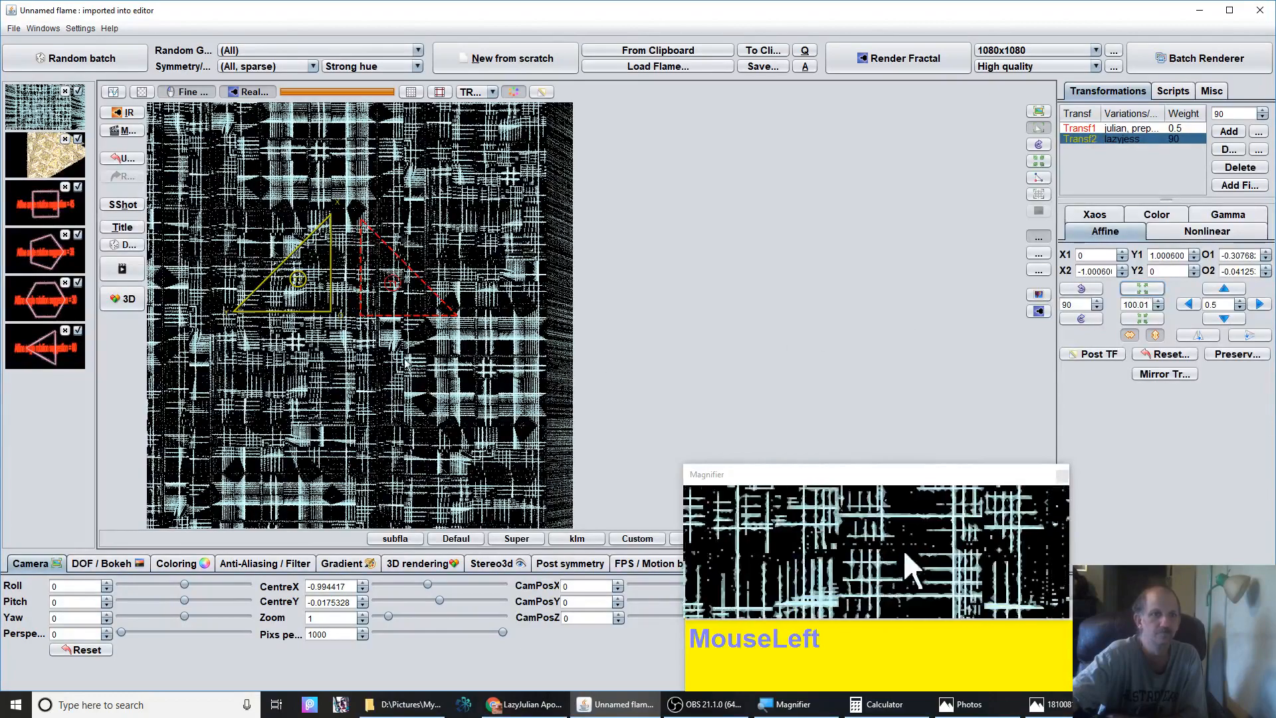
pyautogui.moveTo(310, 304)
pyautogui.mouseDown()
pyautogui.moveTo(305, 285)
pyautogui.moveTo(339, 290)
pyautogui.moveTo(330, 325)
pyautogui.moveTo(328, 304)
pyautogui.moveTo(313, 316)
pyautogui.moveTo(300, 298)
pyautogui.moveTo(303, 317)
pyautogui.mouseUp()
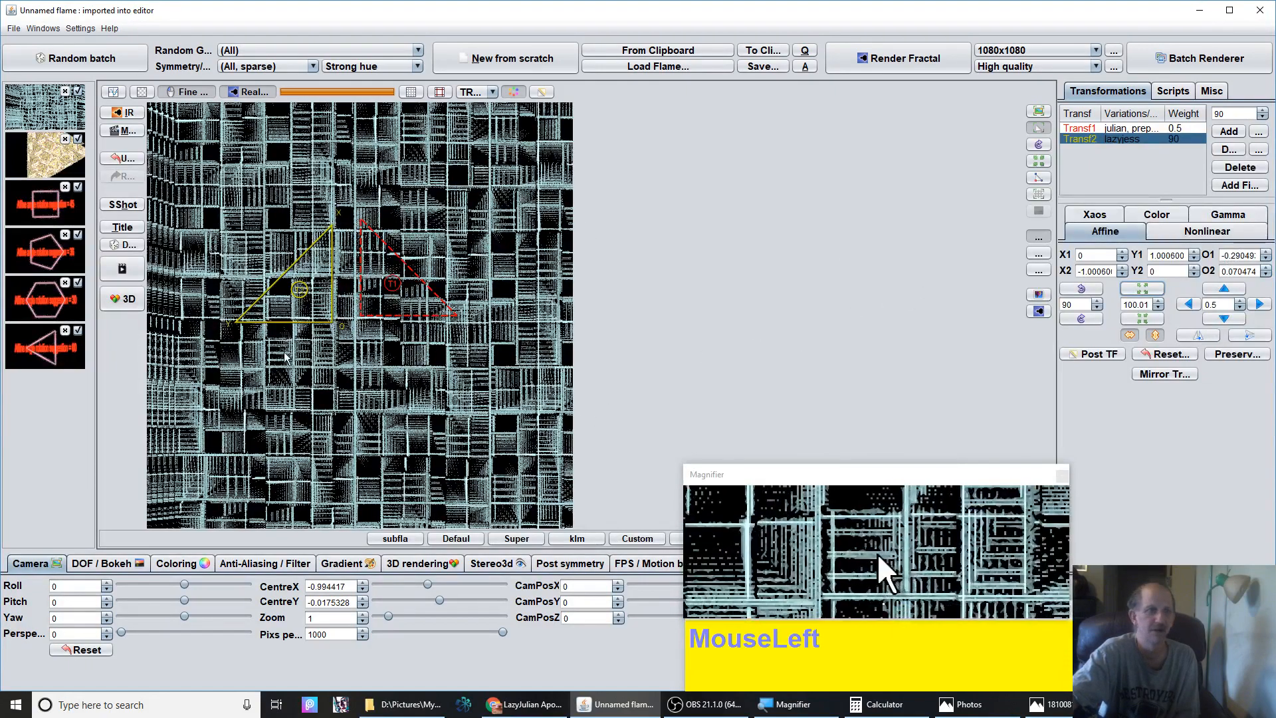
pyautogui.moveTo(328, 287)
pyautogui.mouseDown()
pyautogui.moveTo(333, 276)
pyautogui.moveTo(305, 285)
pyautogui.moveTo(330, 281)
pyautogui.mouseUp()
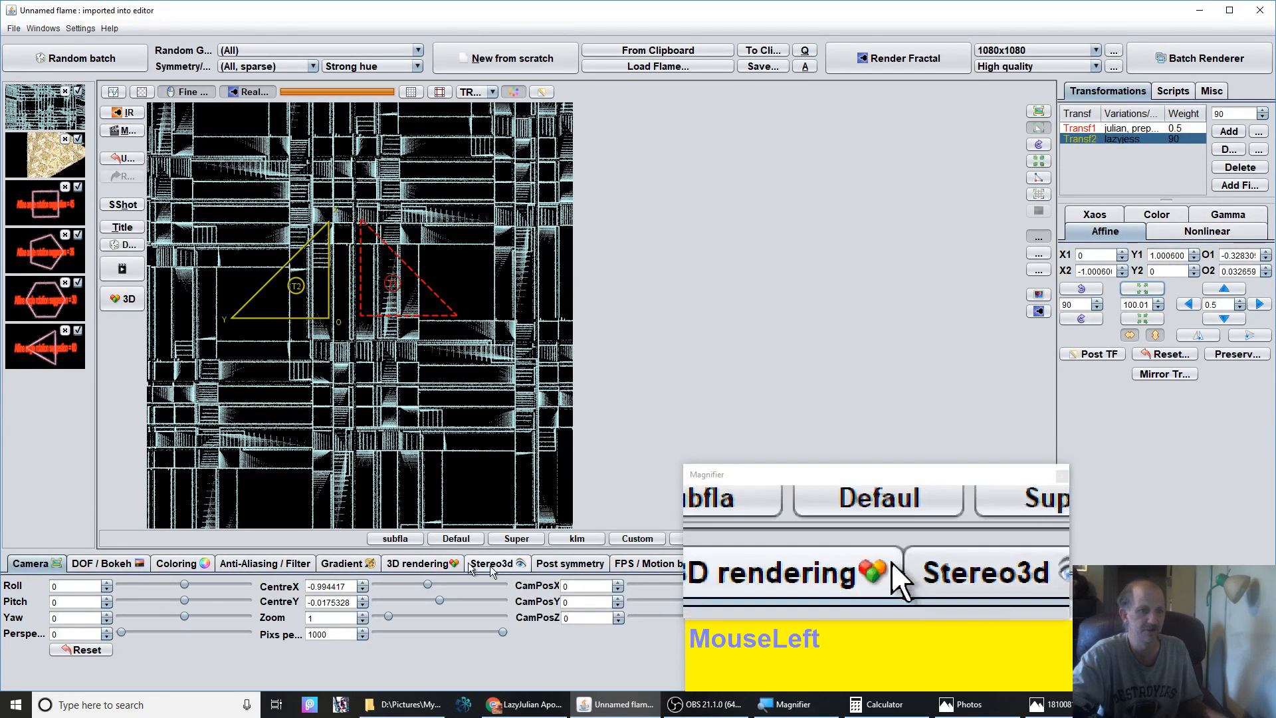
# Lower the camera's pixels per unit to 185 and reset both the second transform's affine values and the camera centre
pyautogui.moveTo(501, 631); pyautogui.dragTo(398, 629)
pyautogui.moveTo(264, 315); pyautogui.dragTo(393, 246)
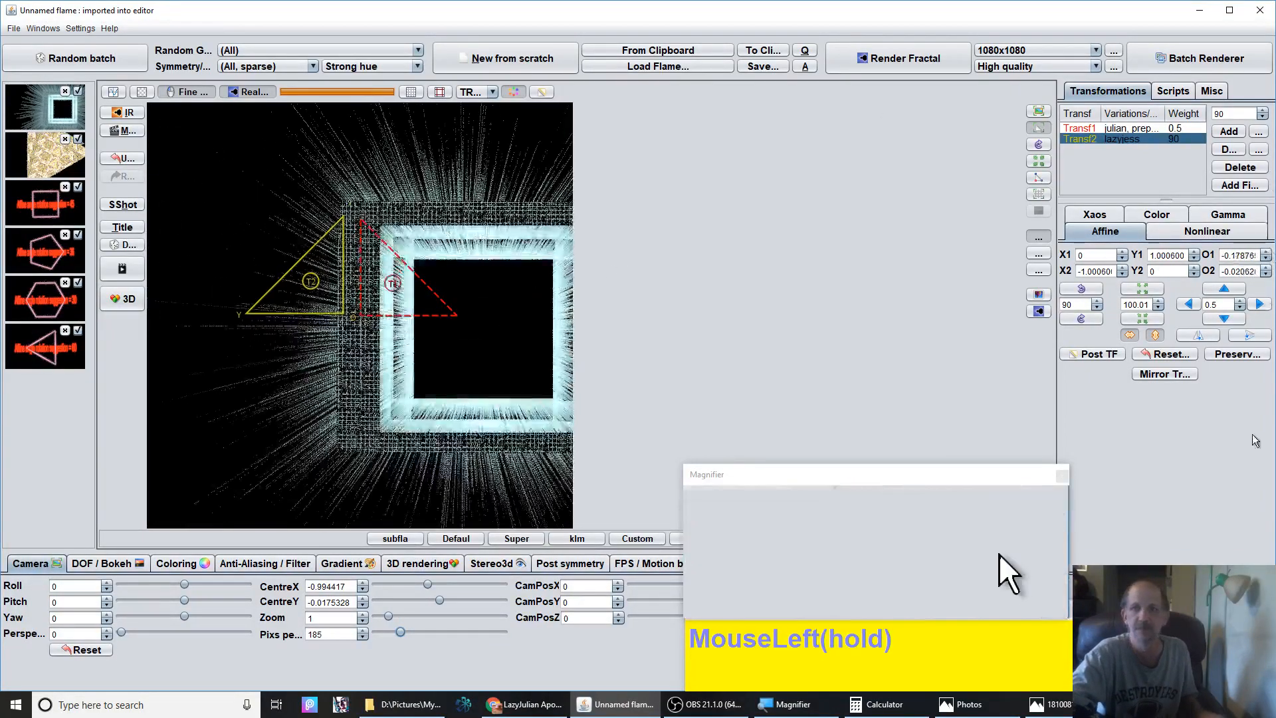
pyautogui.click(1160, 356)
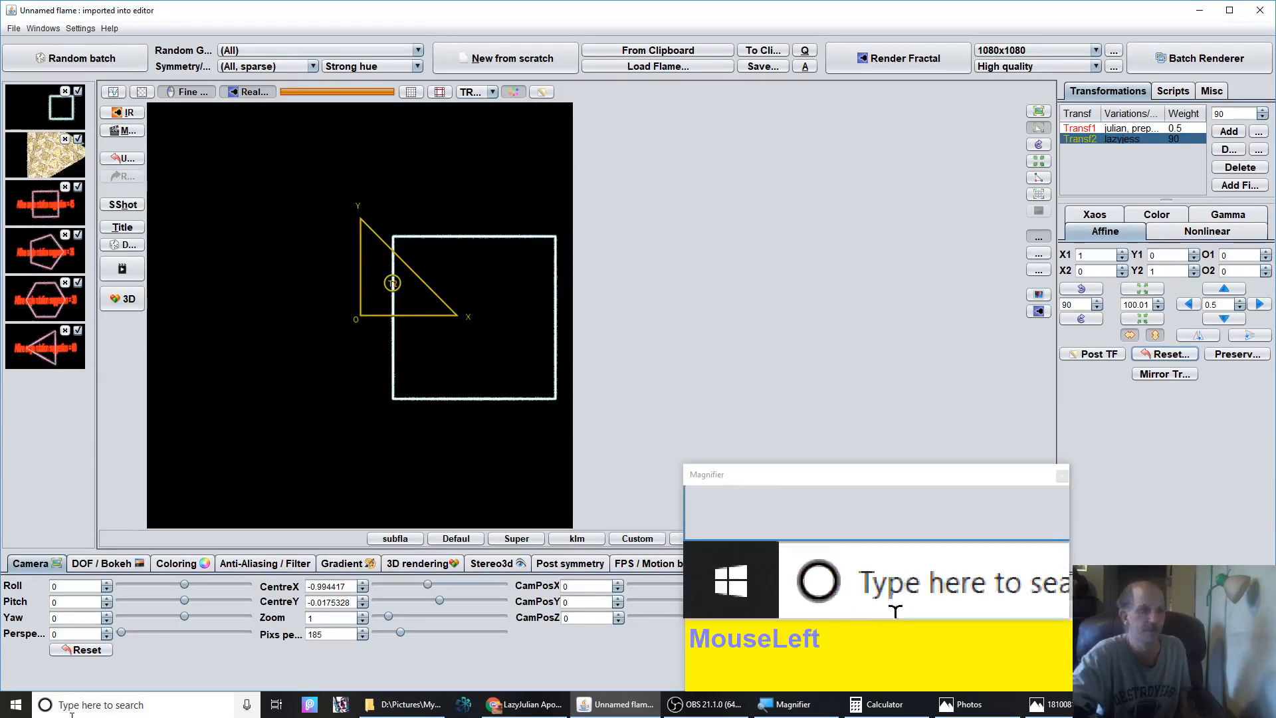
pyautogui.click(64, 649)
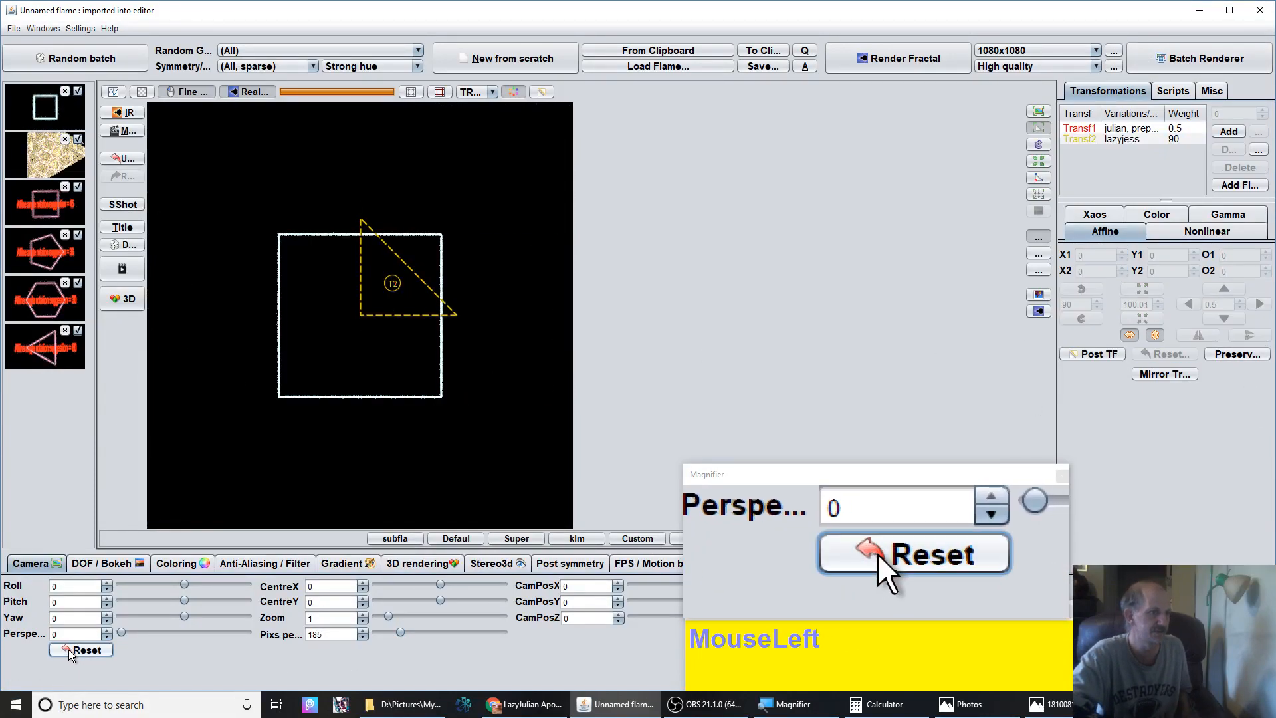
# Select the first transform and open its nonlinear variation settings
pyautogui.click(1139, 127)
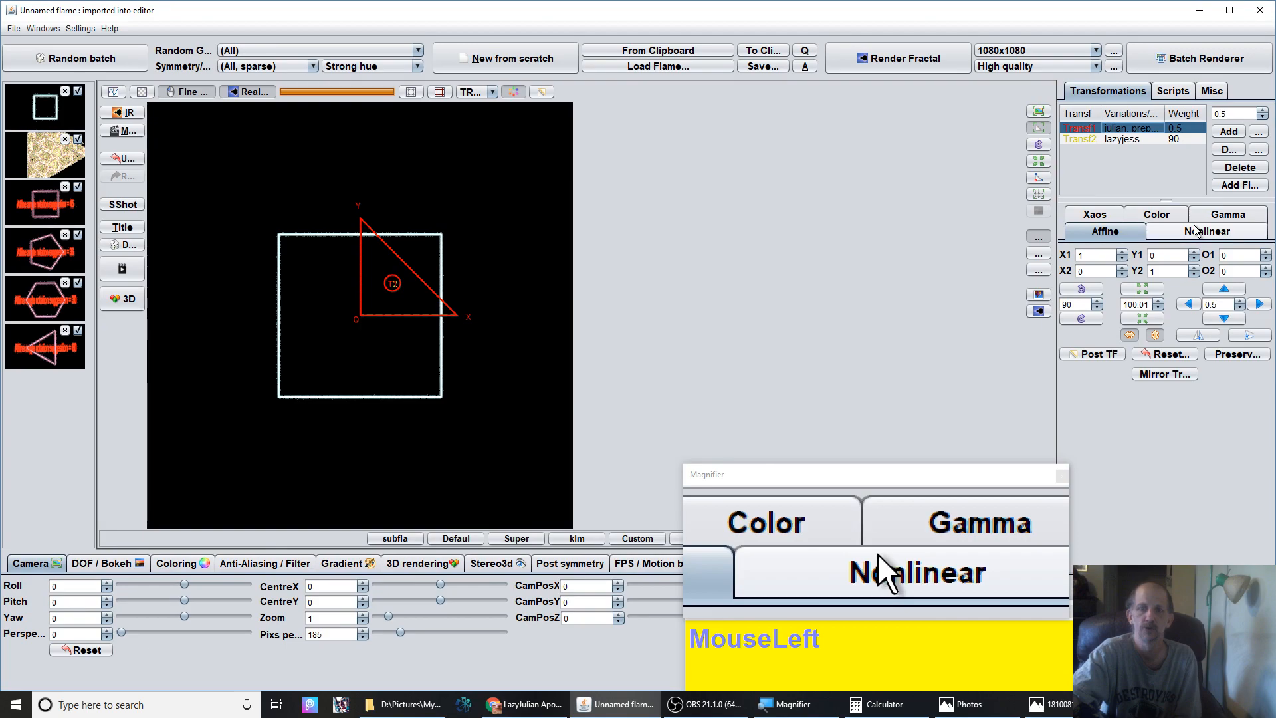
pyautogui.click(1111, 137)
pyautogui.click(1111, 128)
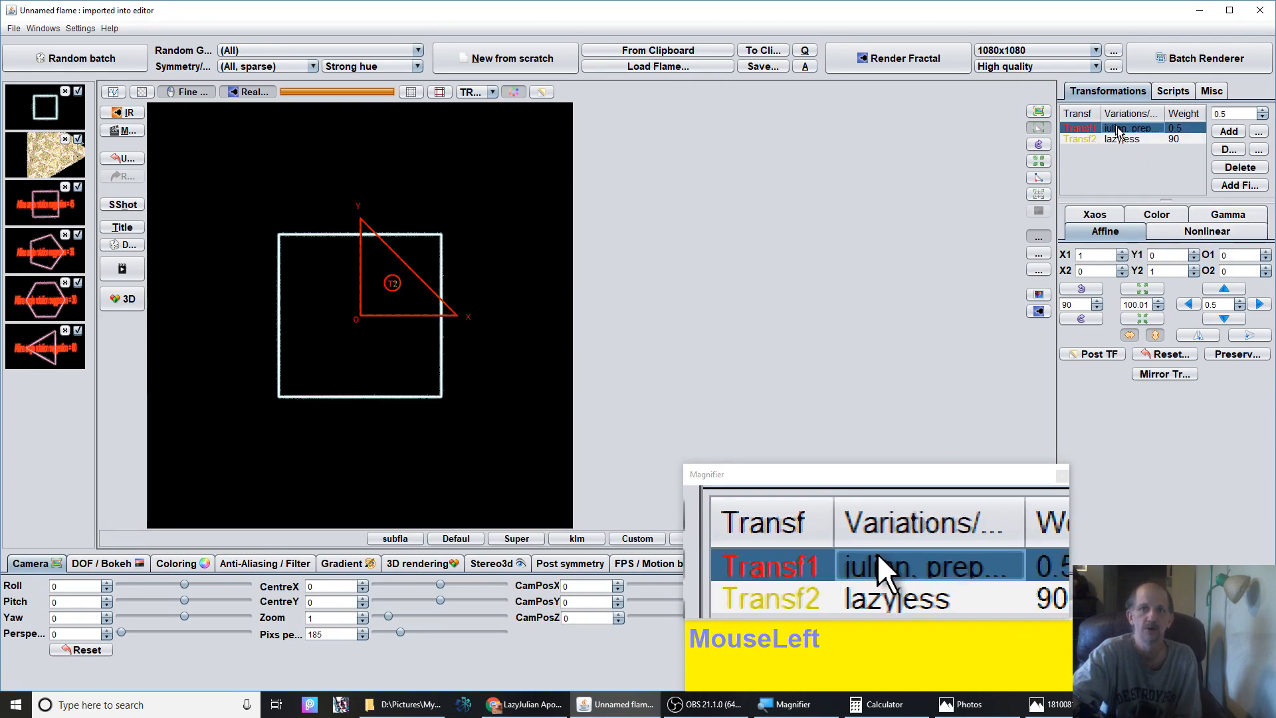
pyautogui.click(1192, 231)
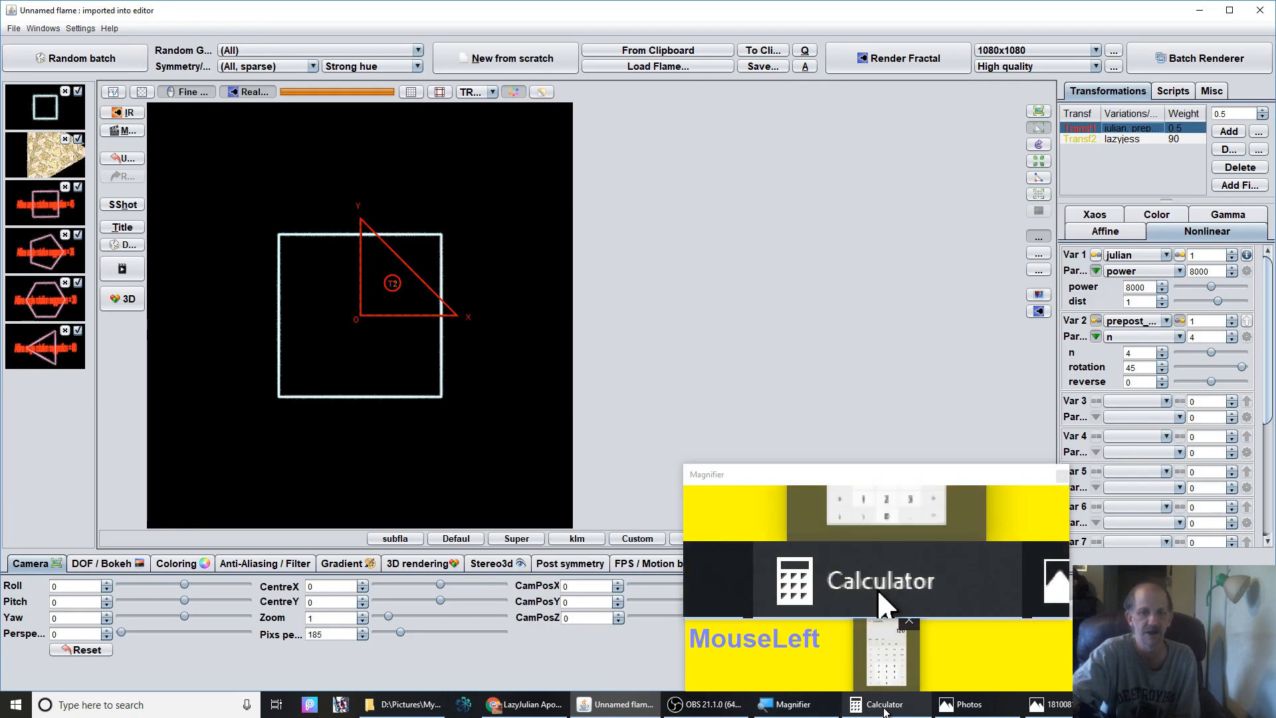
# Switch to Calculator and compute 360 divided by 3
pyautogui.click(884, 710)
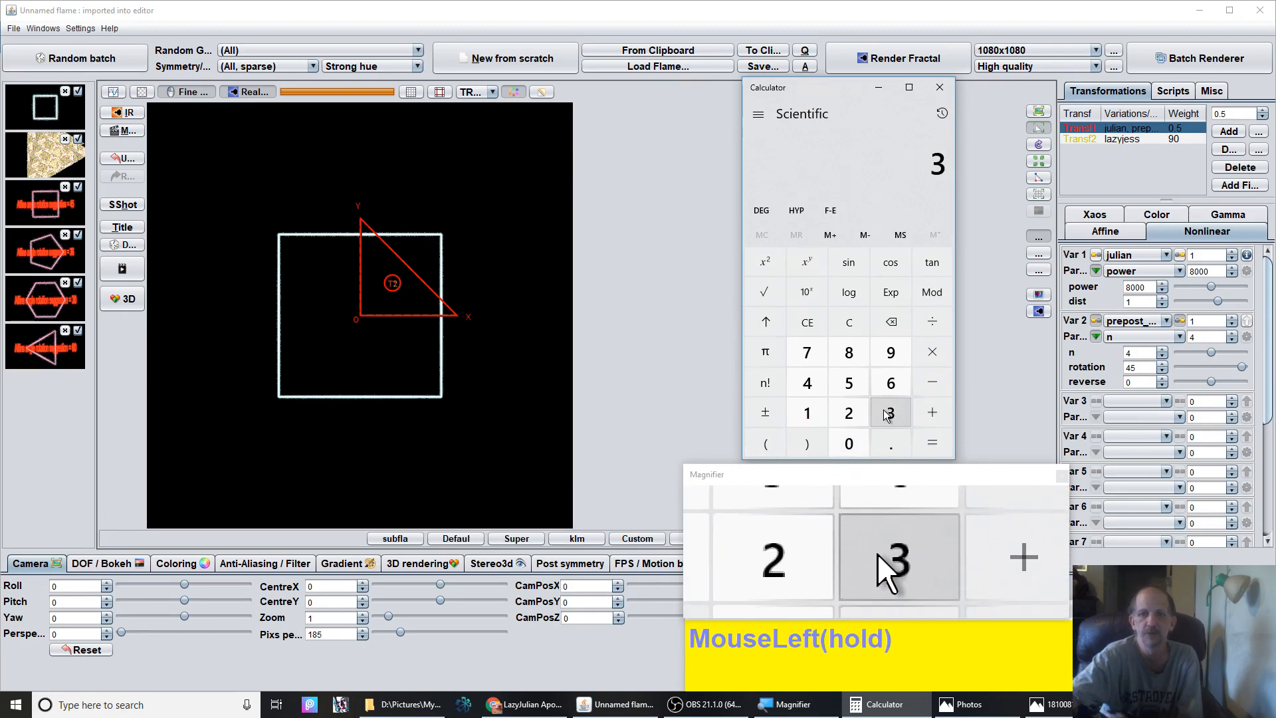
pyautogui.click(891, 383)
pyautogui.click(849, 433)
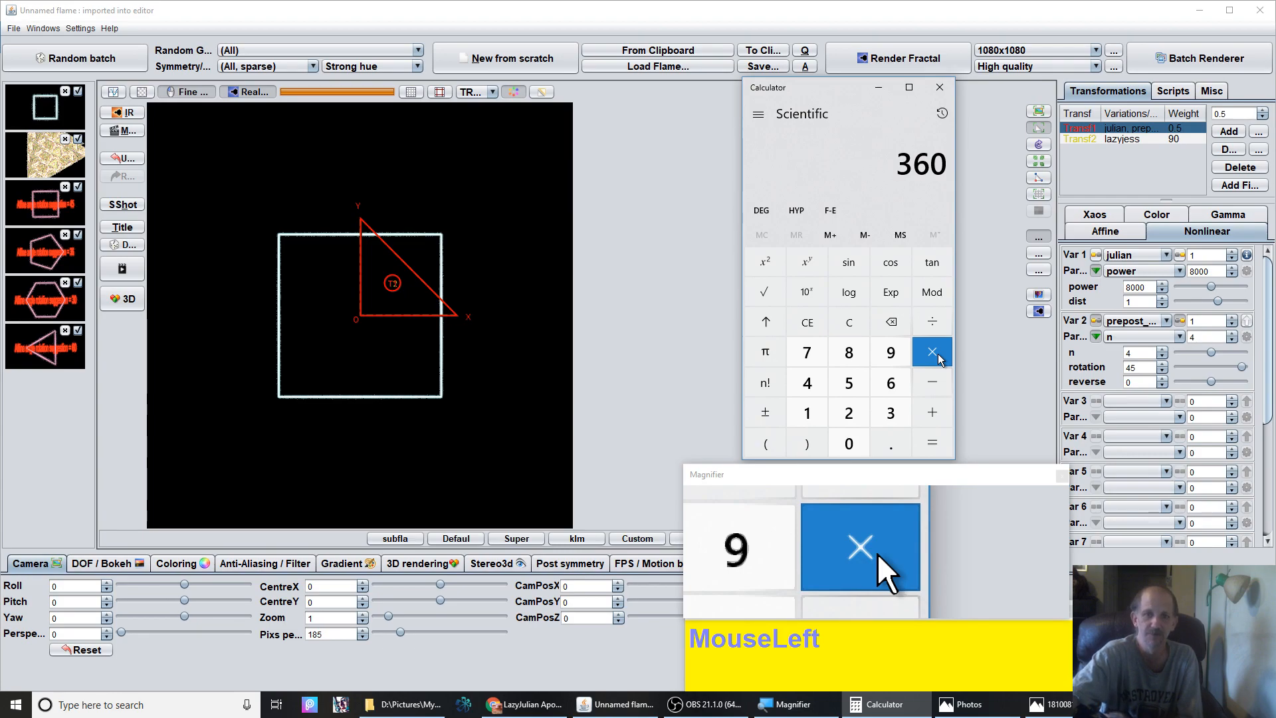
pyautogui.click(934, 321)
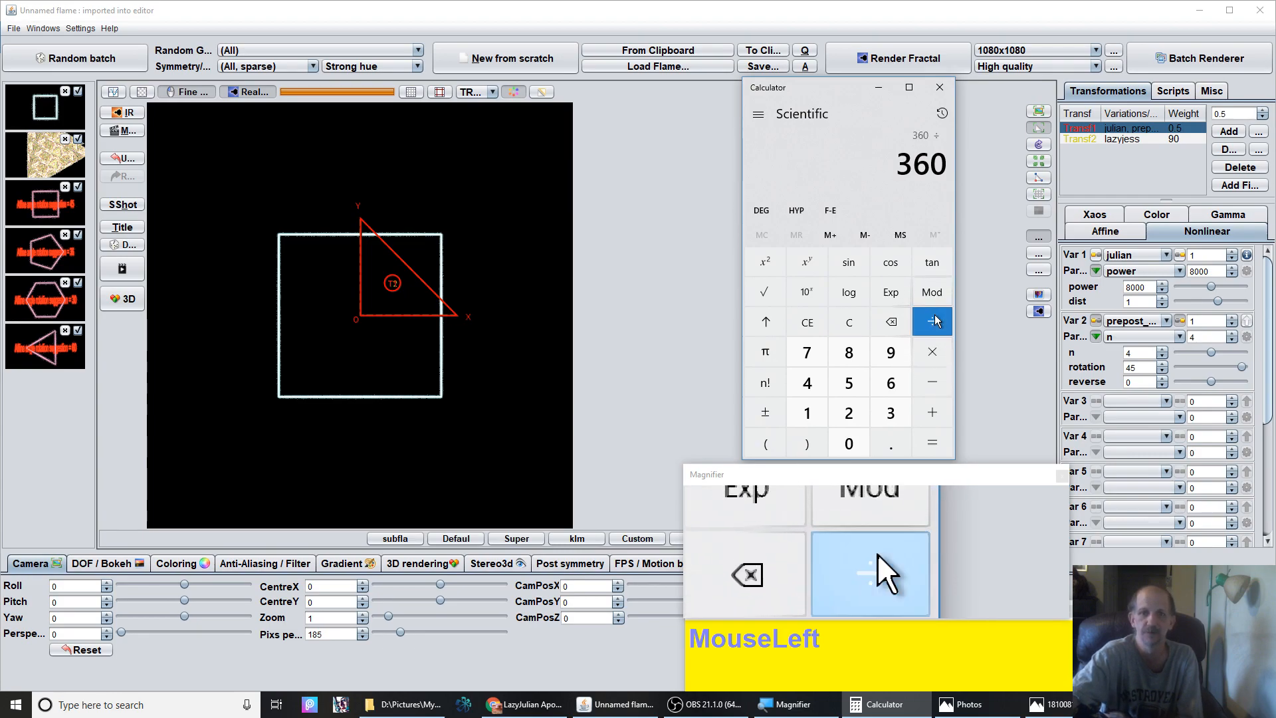
pyautogui.click(892, 414)
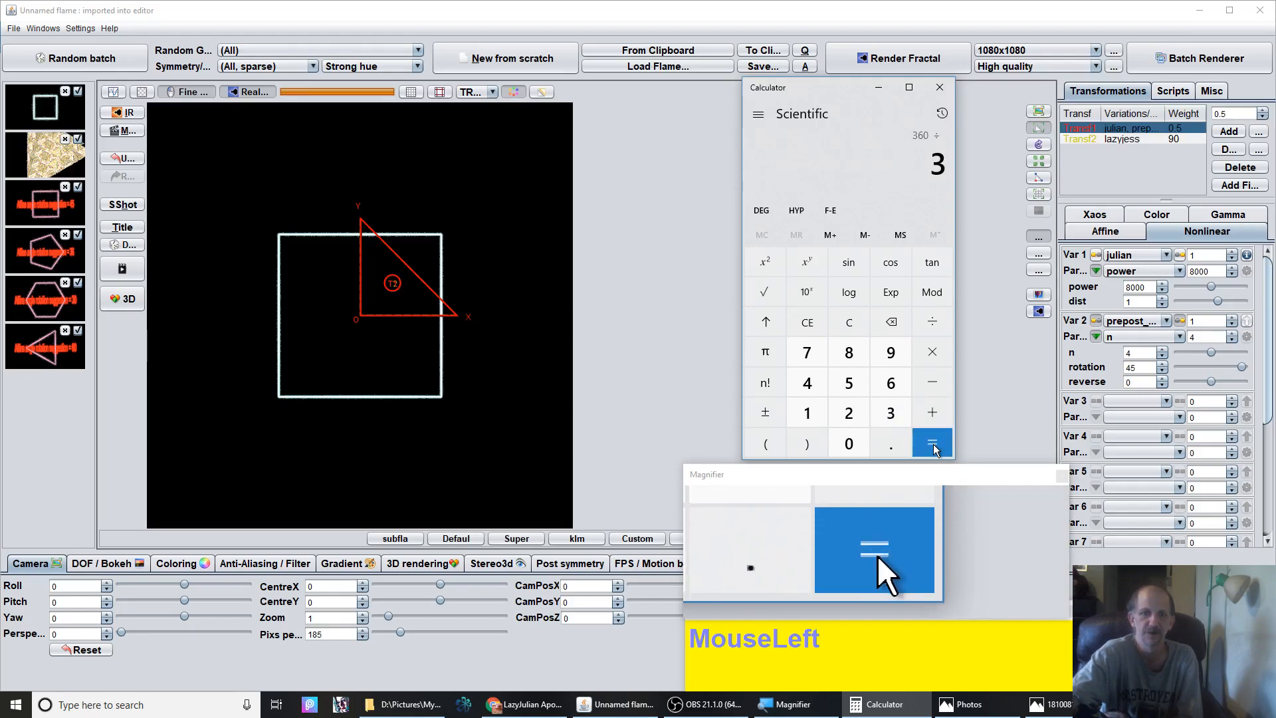
pyautogui.click(932, 442)
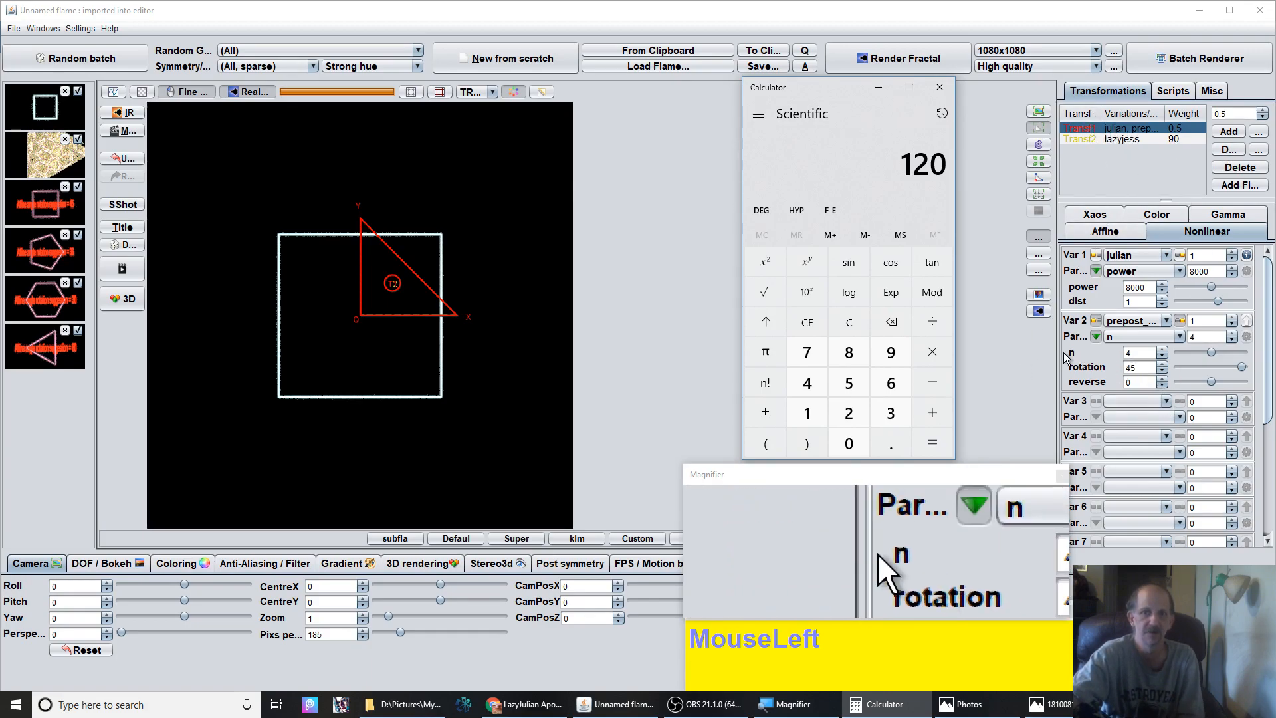
# Set the first transform's prepost rotation to 120 and lower its n to 3
pyautogui.click(1146, 369)
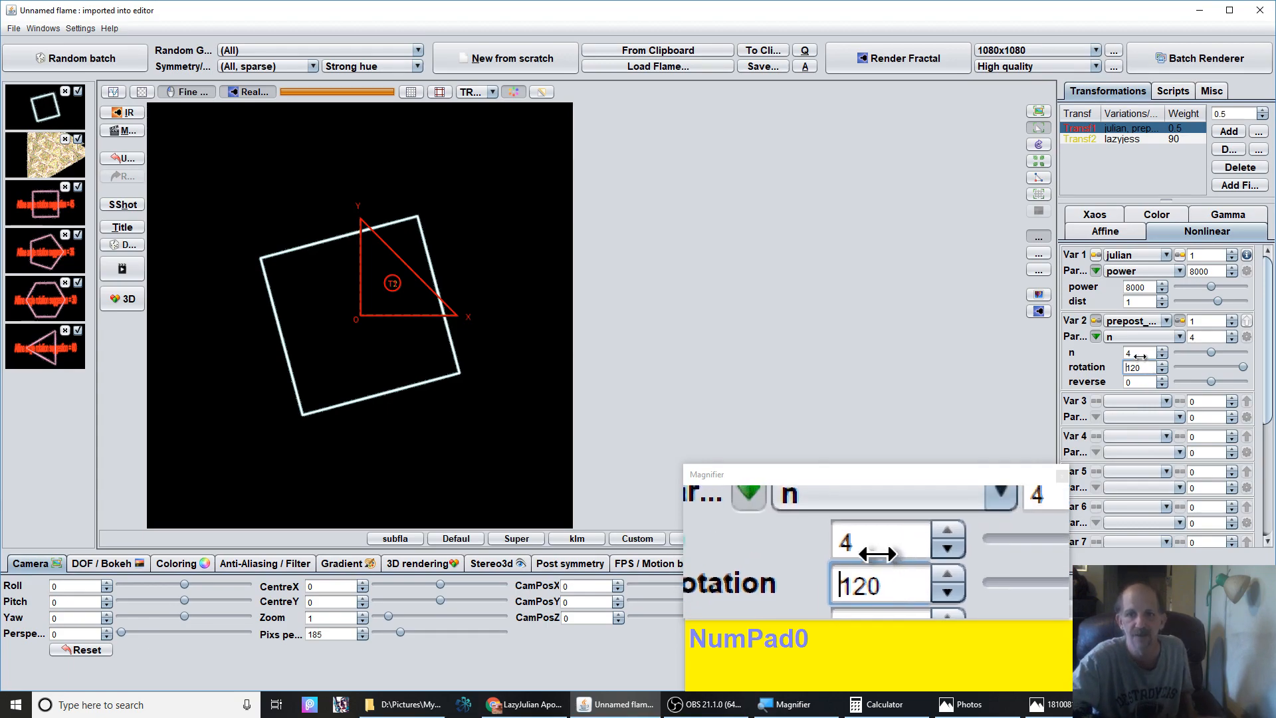
pyautogui.click(1184, 352)
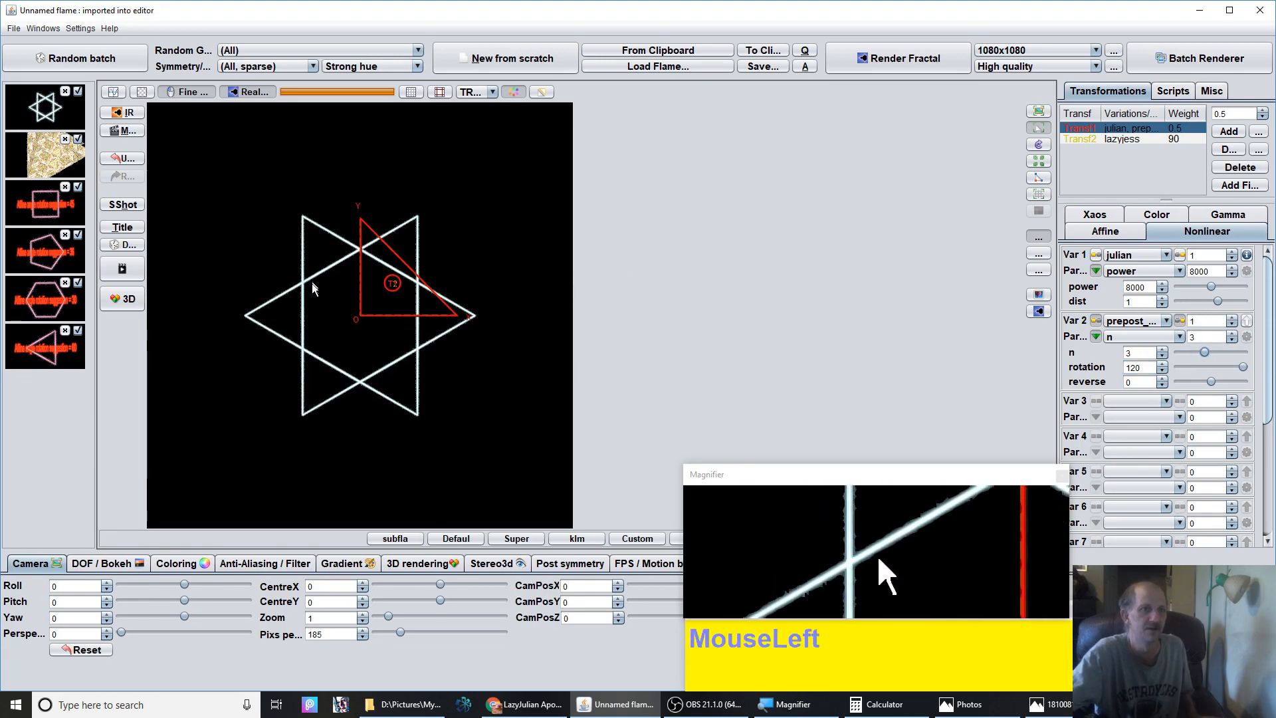
# Select the second transform and lower its lazyjess n to 3
pyautogui.click(1133, 141)
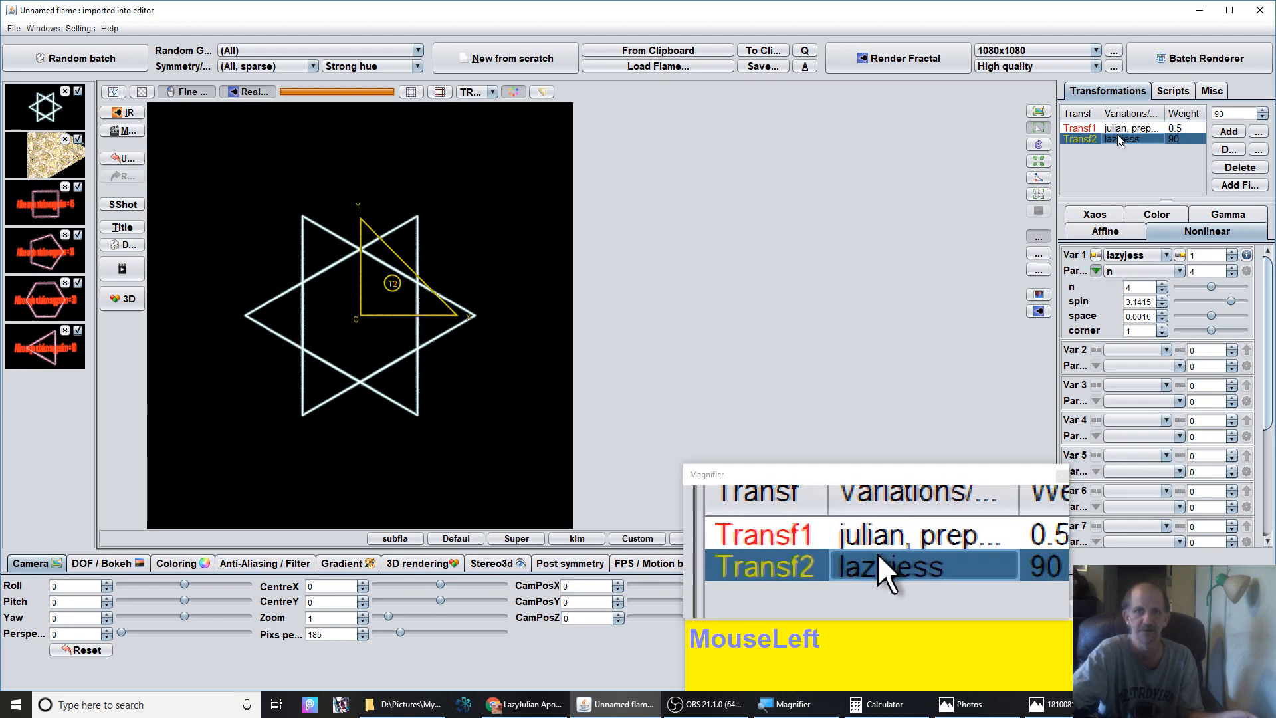
pyautogui.click(1161, 291)
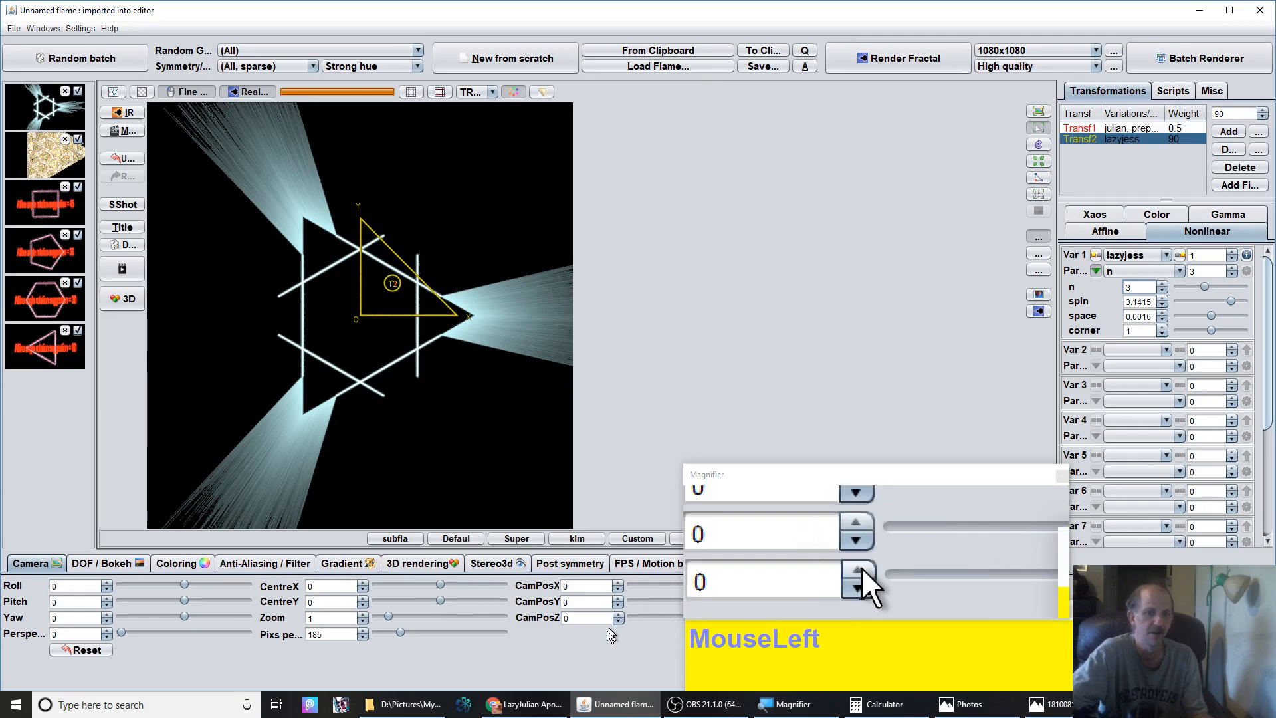
# Switch to the browser's angle converter tab and convert 180 degrees to radians
pyautogui.click(510, 710)
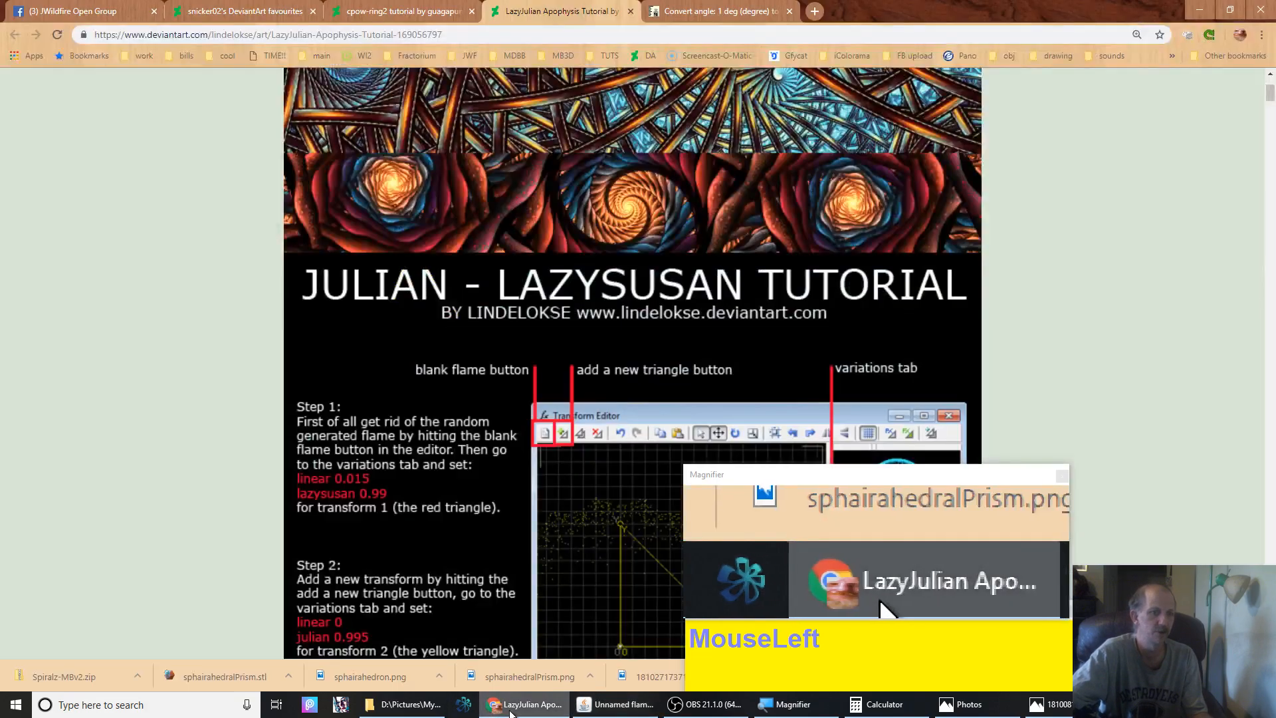
pyautogui.click(691, 14)
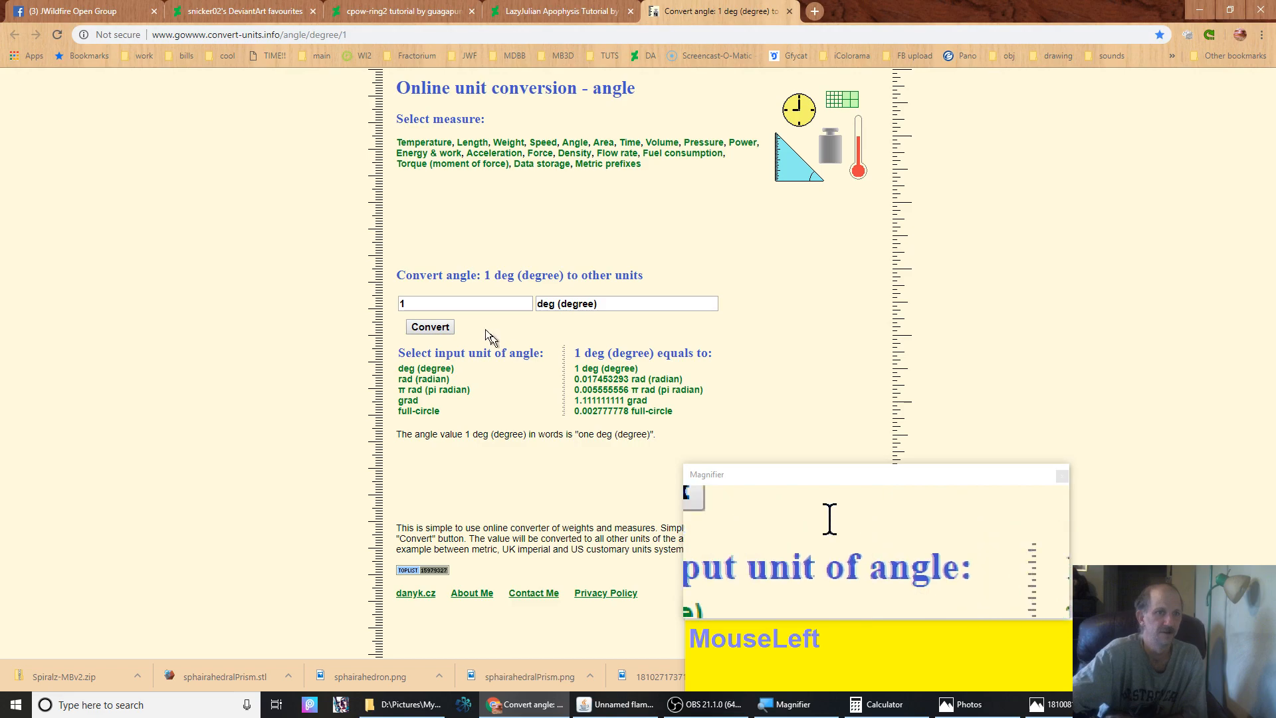
pyautogui.moveTo(460, 300); pyautogui.dragTo(336, 287)
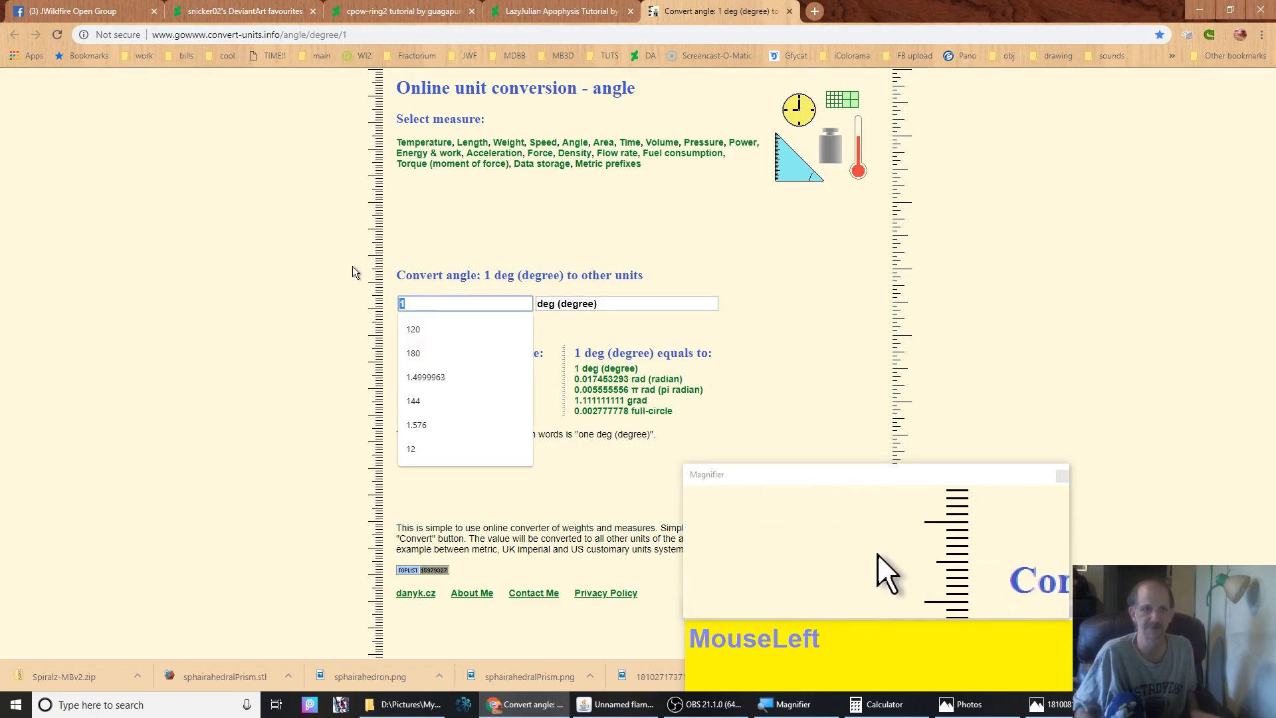
pyautogui.write('180')
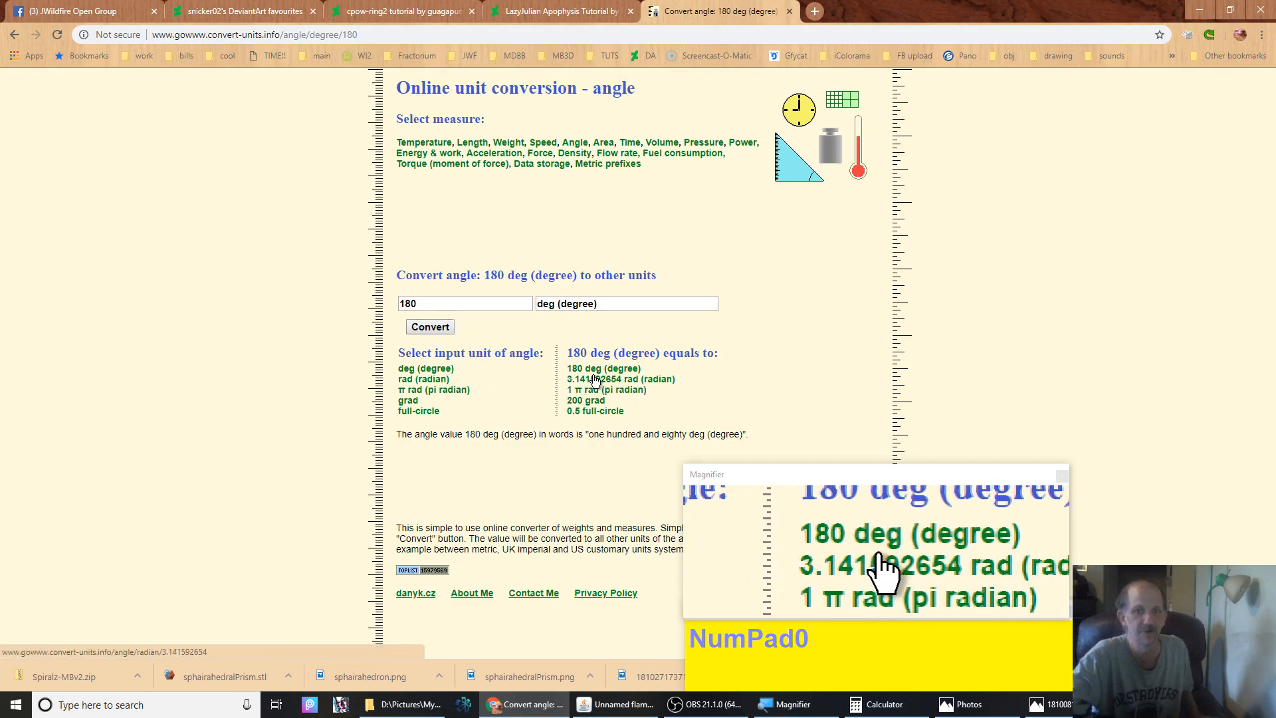
# Convert 120 degrees to radians and copy the radian result
pyautogui.click(454, 305)
pyautogui.moveTo(455, 305); pyautogui.dragTo(306, 284)
pyautogui.write('120')
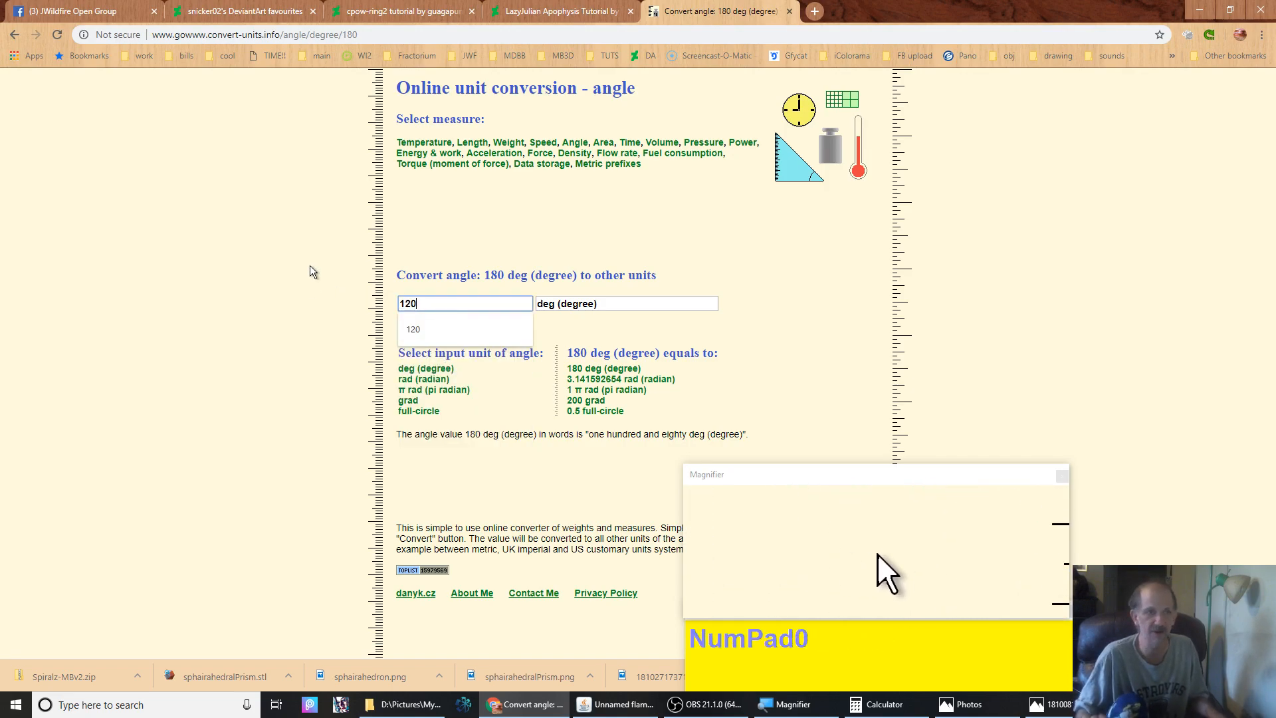
pyautogui.press('Return')
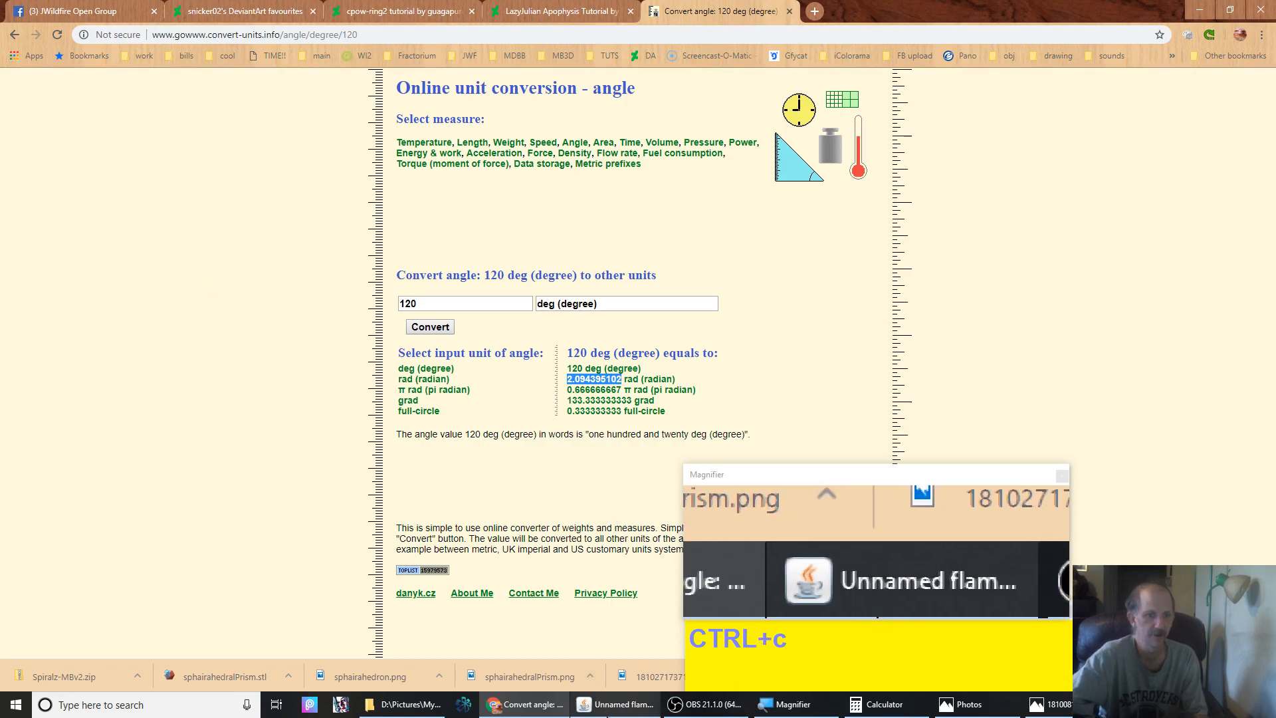
# Return to JWildfire, paste 2.094395102 as the second transform's lazyjess spin, and reset its affine values
pyautogui.click(617, 707)
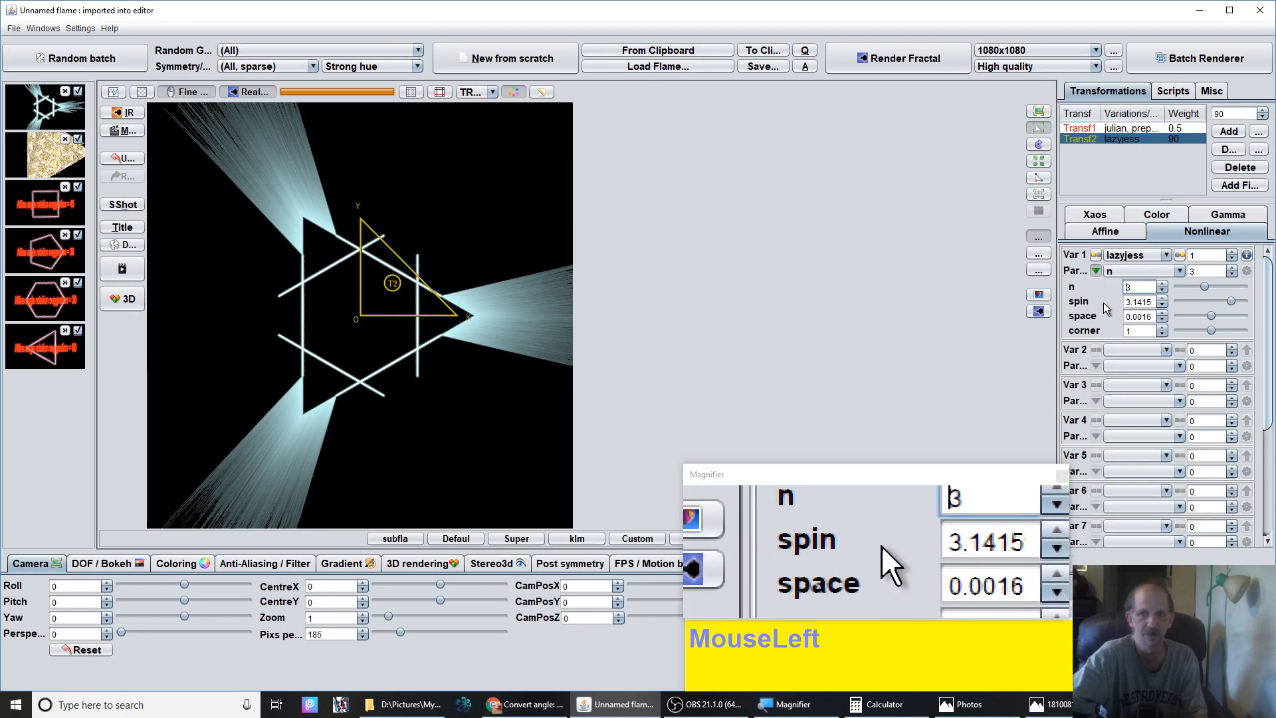
pyautogui.click(1126, 302)
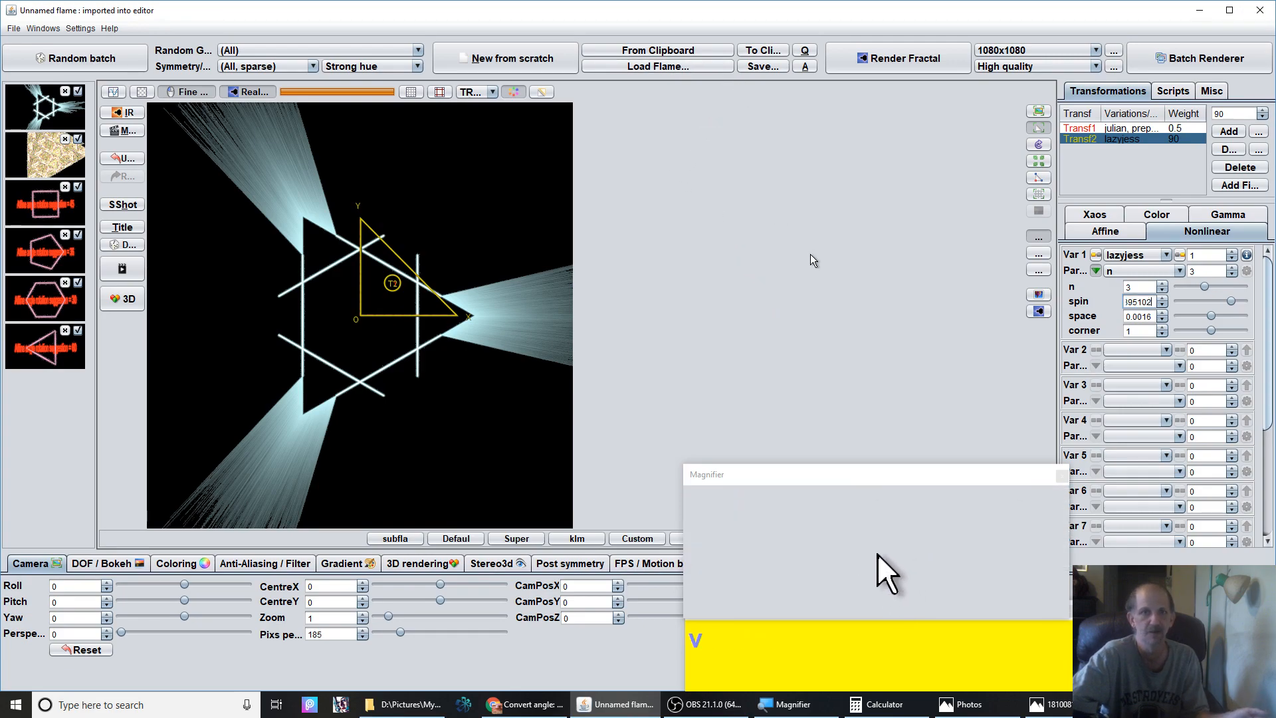
pyautogui.press('Return')
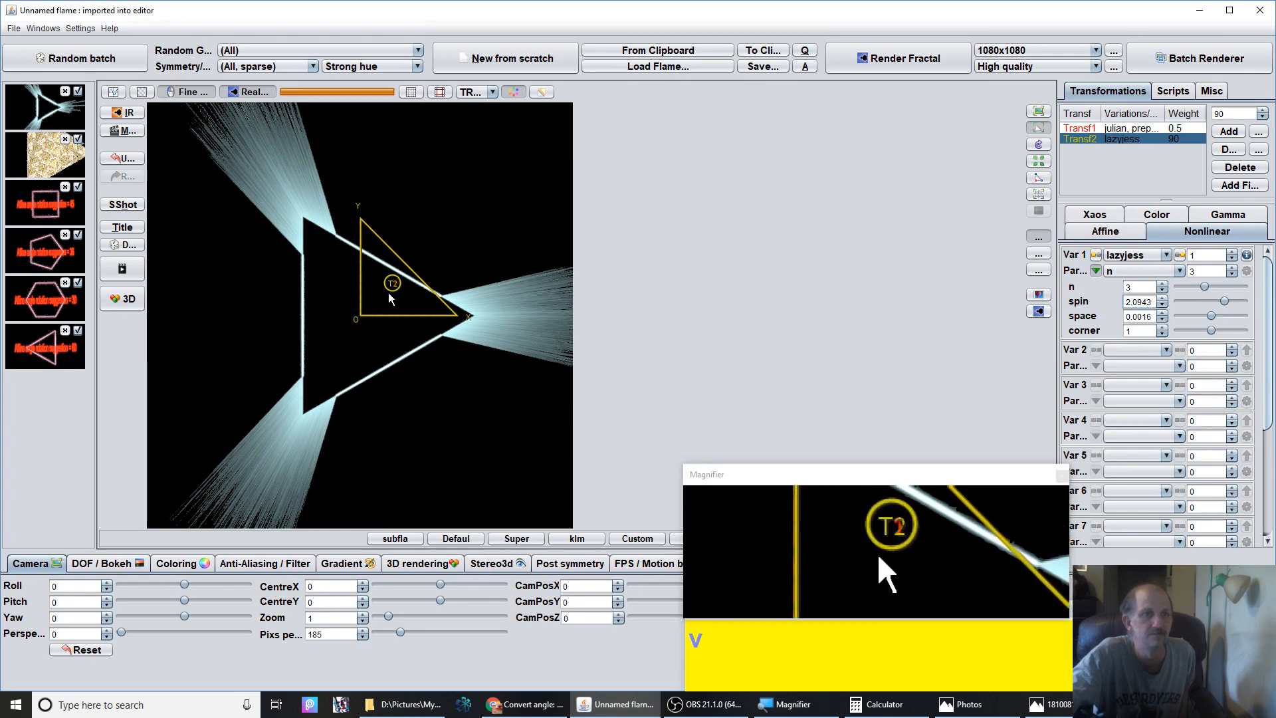
pyautogui.click(1101, 232)
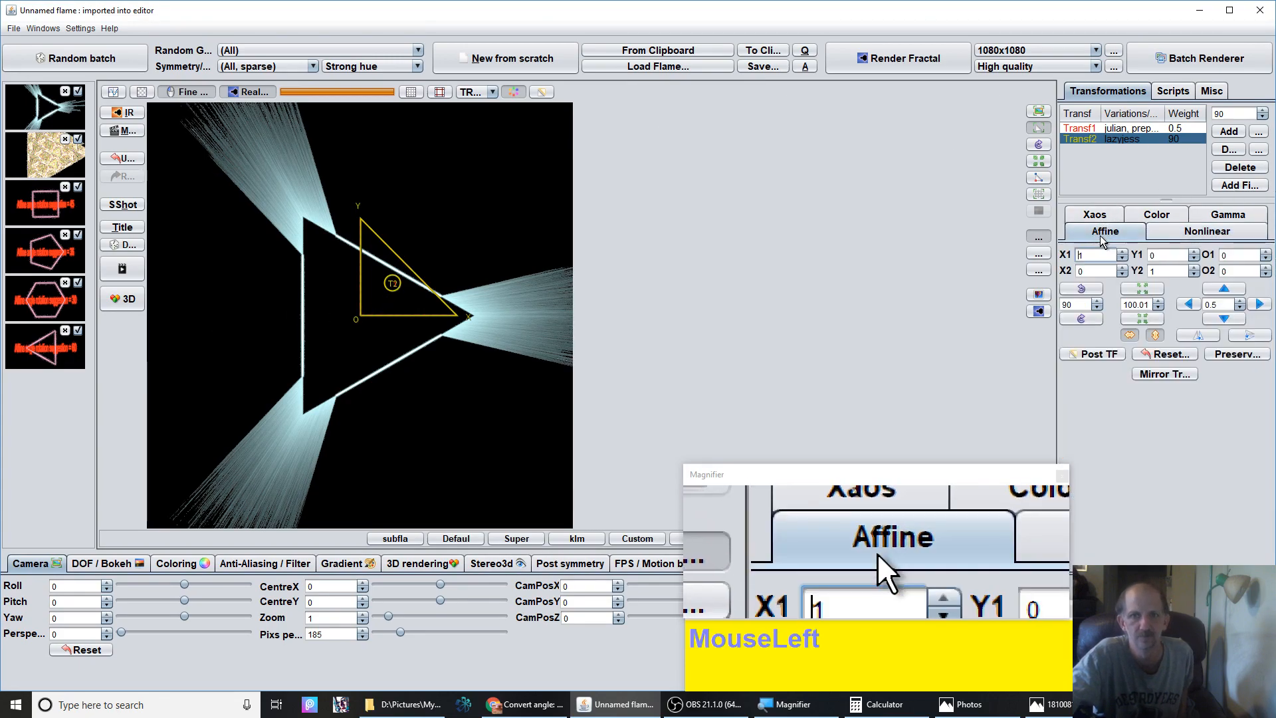
pyautogui.click(1164, 355)
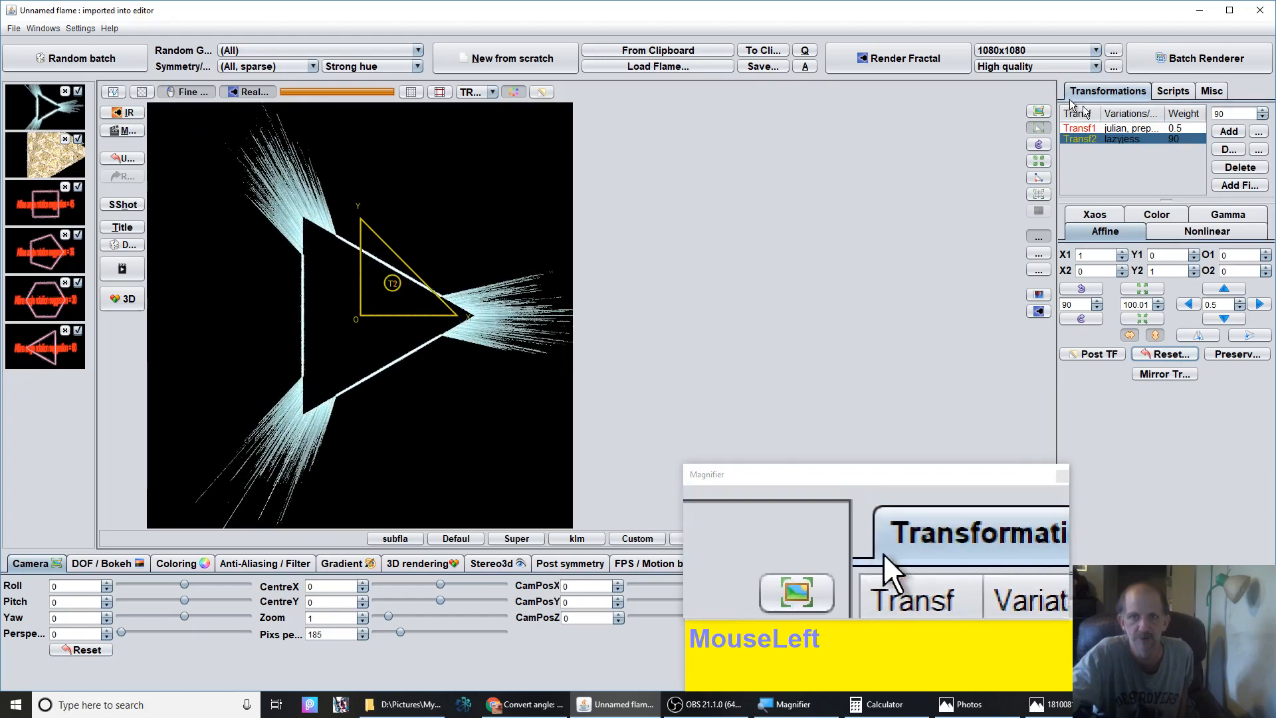
# Select the first transform and reset its affine values
pyautogui.click(1113, 126)
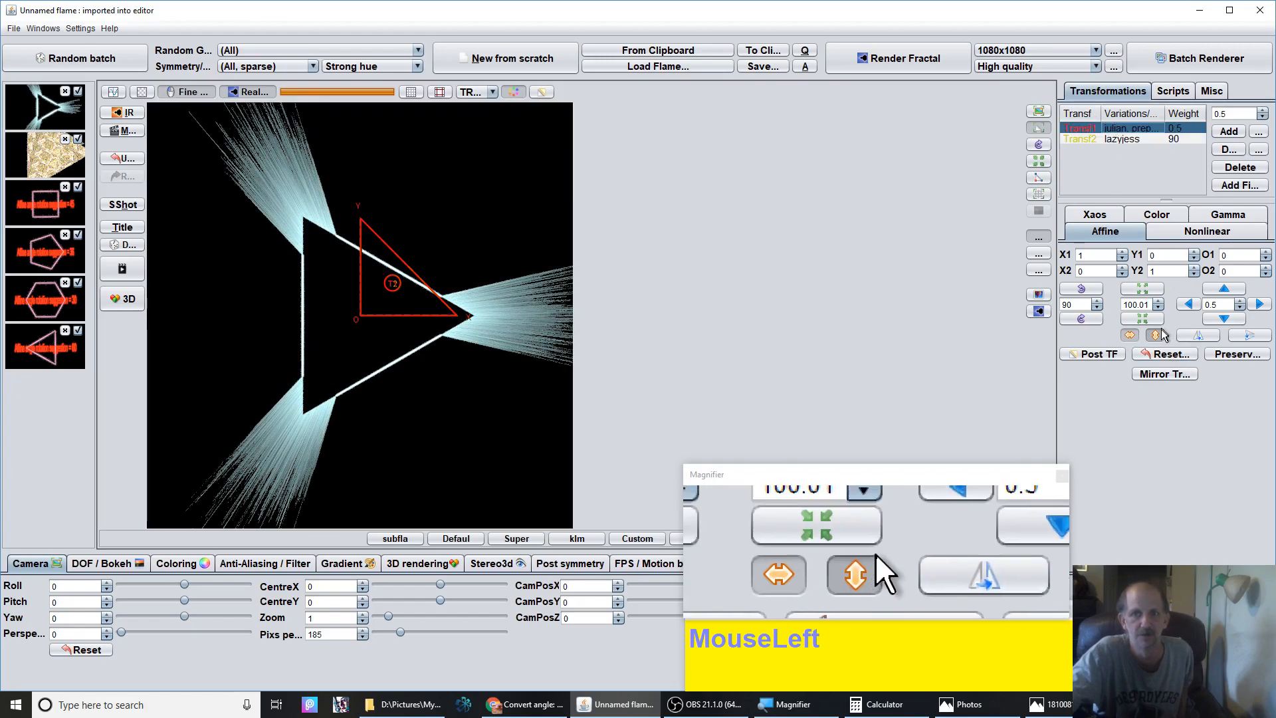
pyautogui.click(1162, 355)
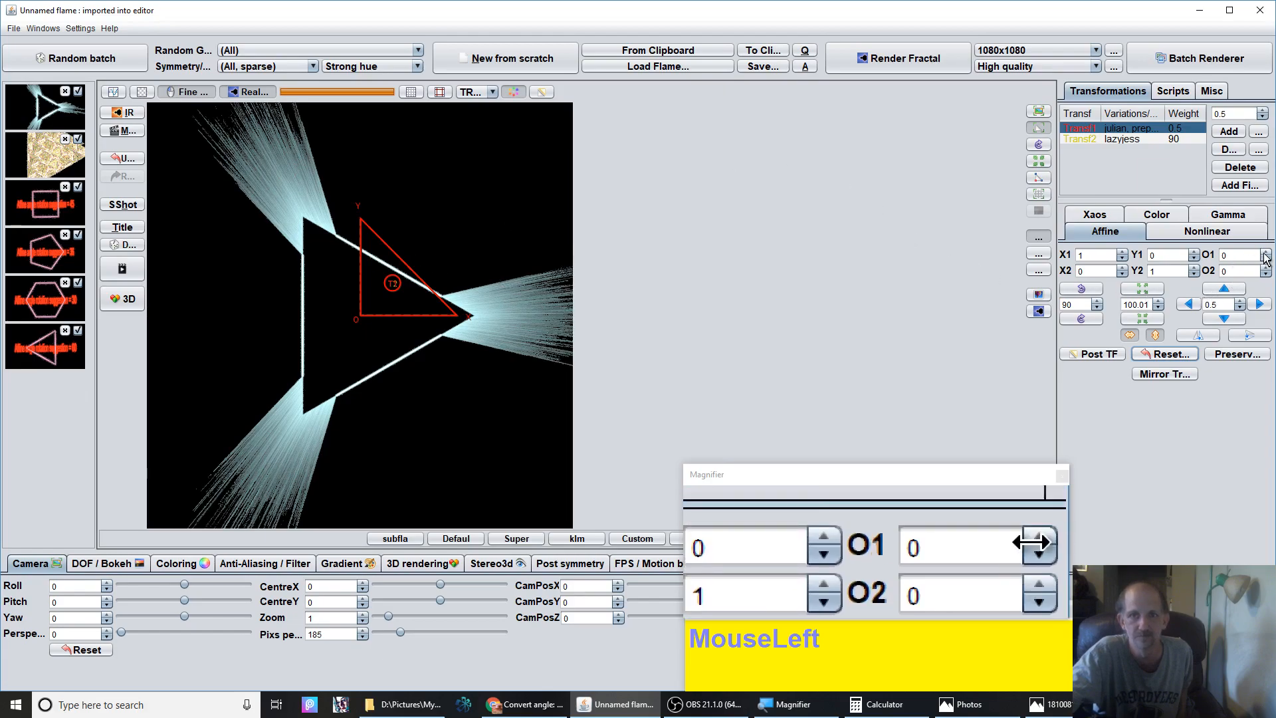
# Rotate the first transform's triangle by 120 degrees three times
pyautogui.click(1210, 230)
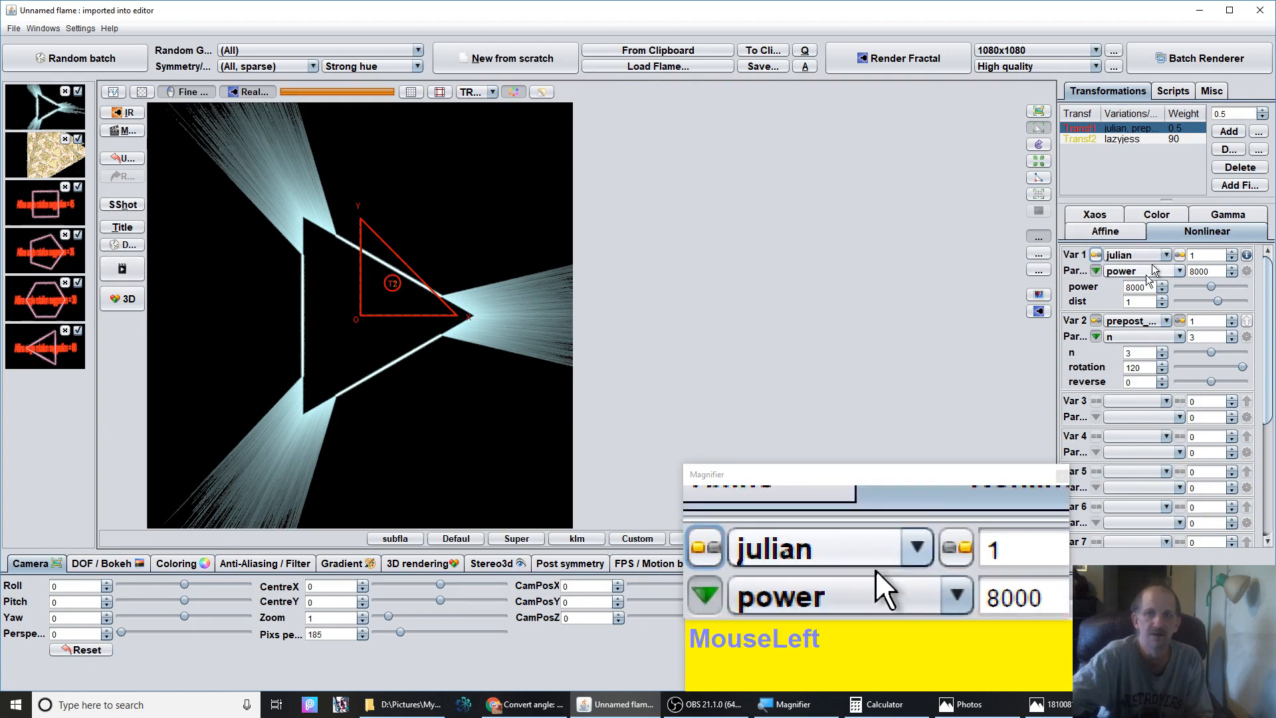
pyautogui.click(1110, 234)
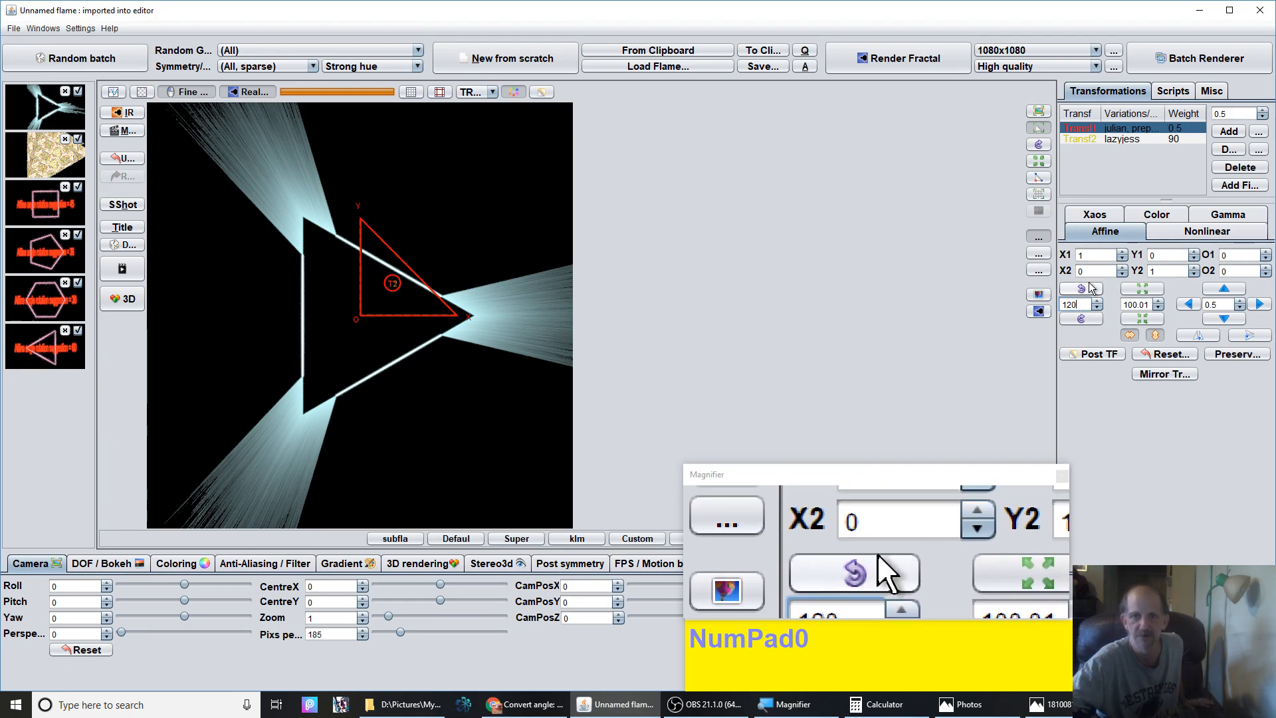
pyautogui.click(1090, 288)
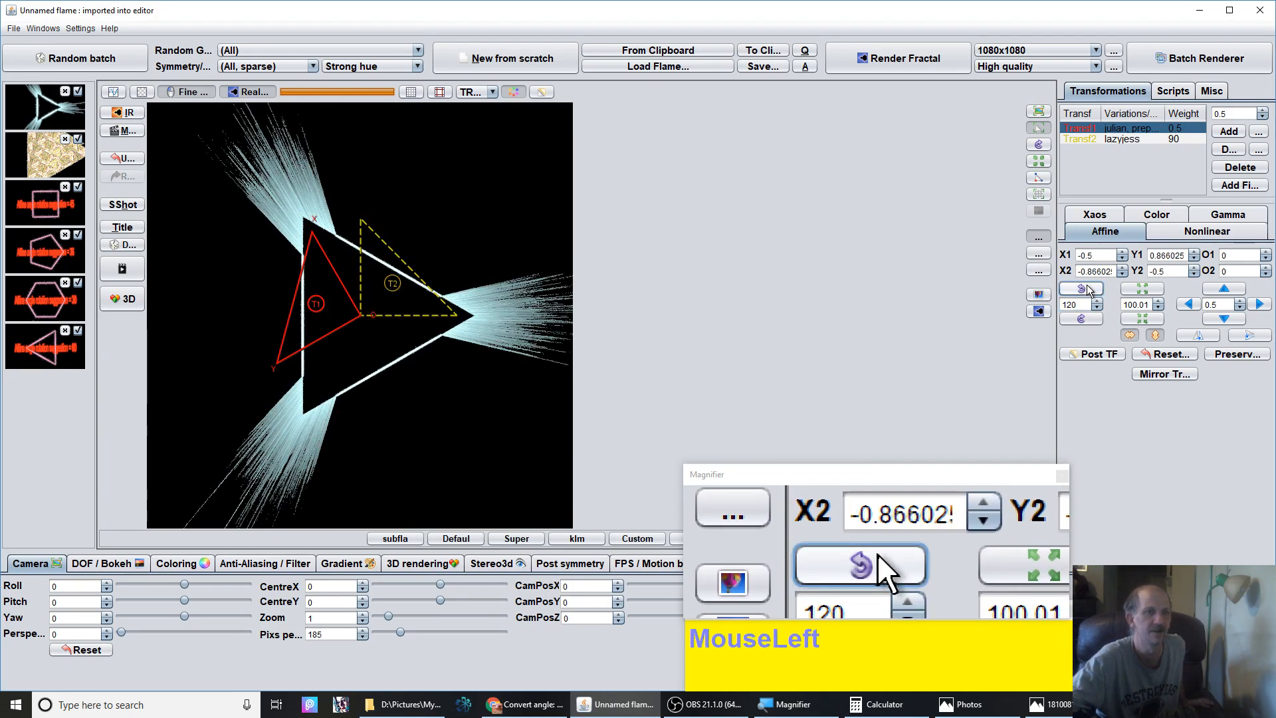
pyautogui.click(1090, 290)
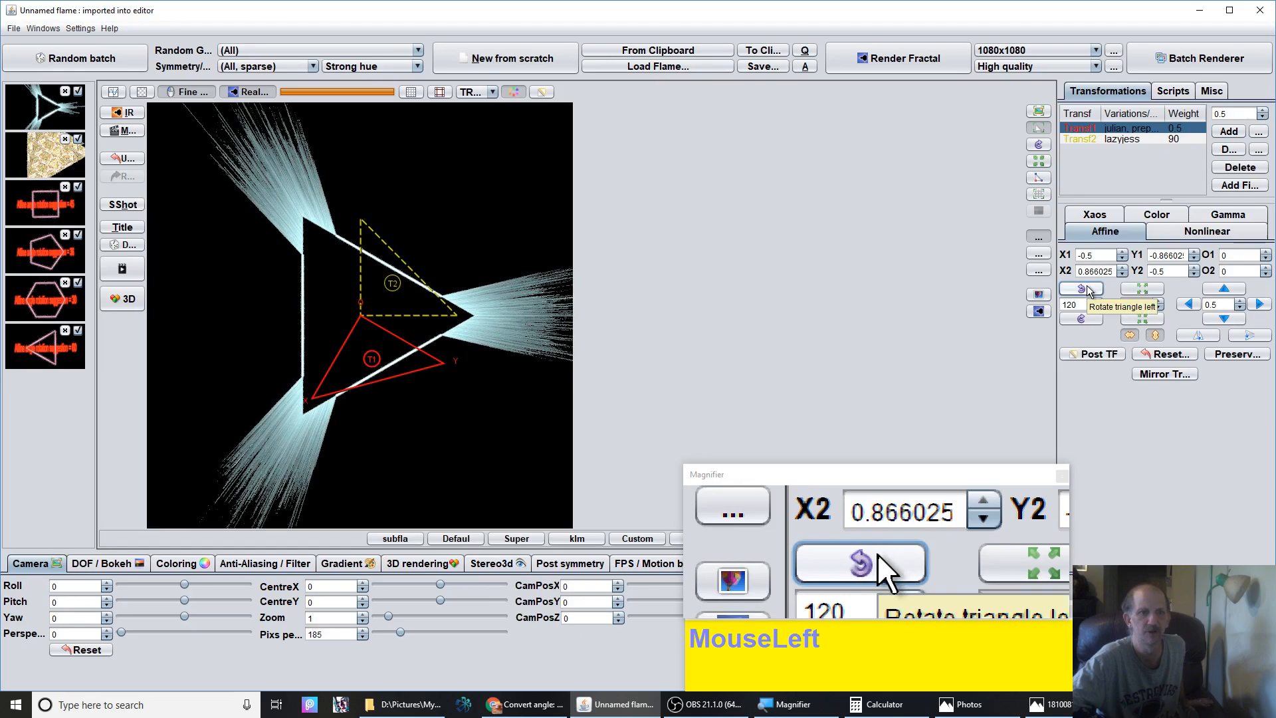
pyautogui.click(1090, 289)
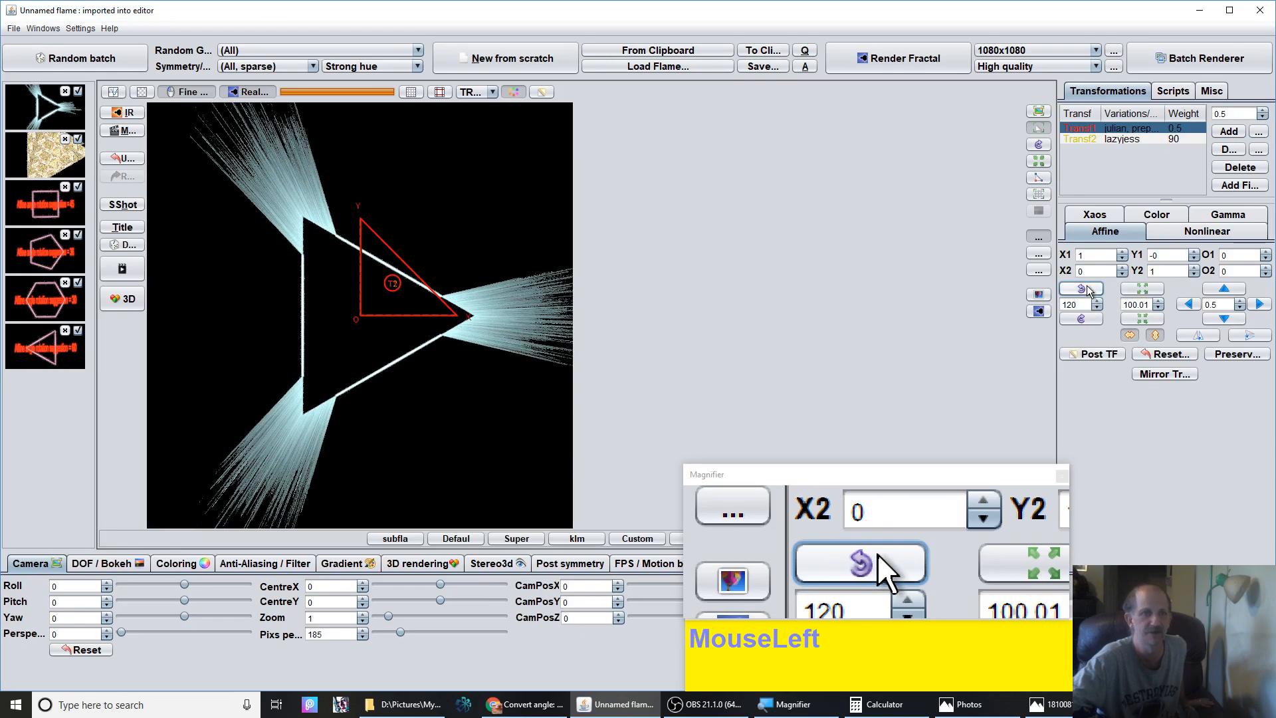
pyautogui.click(1084, 294)
pyautogui.click(1083, 294)
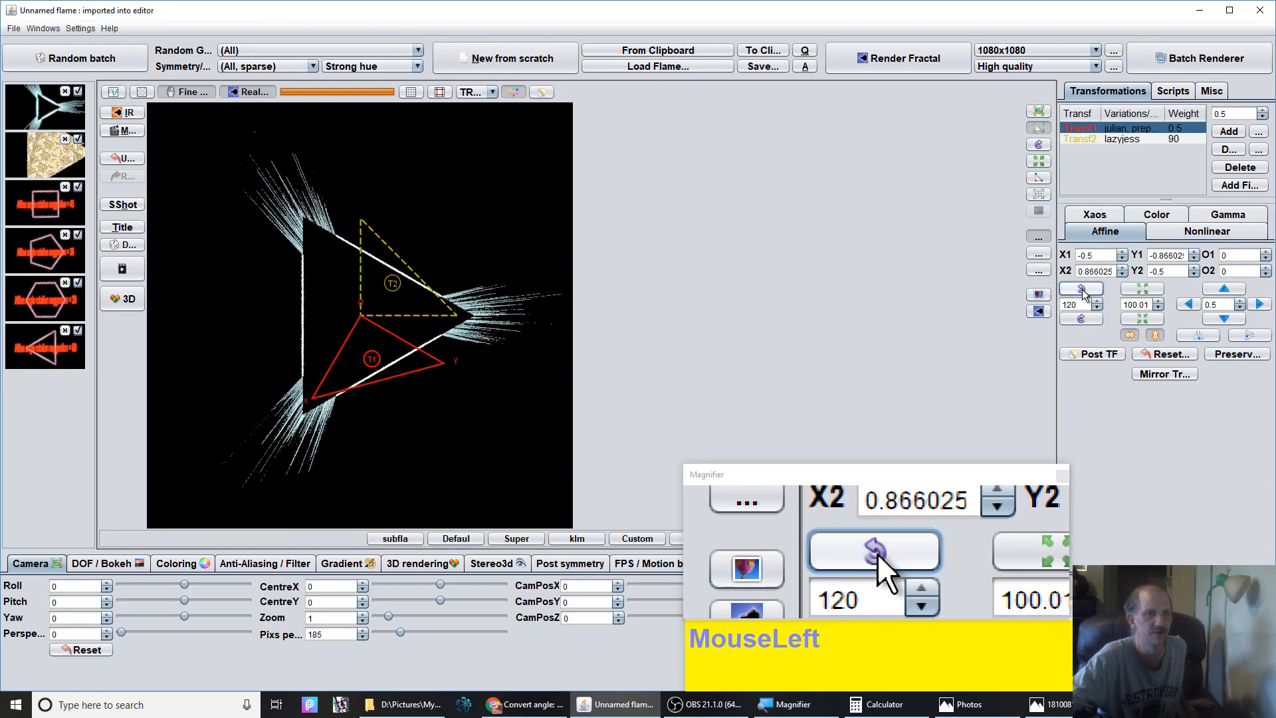
pyautogui.click(1083, 293)
# Rotate the first triangle by 60 degrees and move it upward, then reset its affine values
pyautogui.doubleClick(1076, 305)
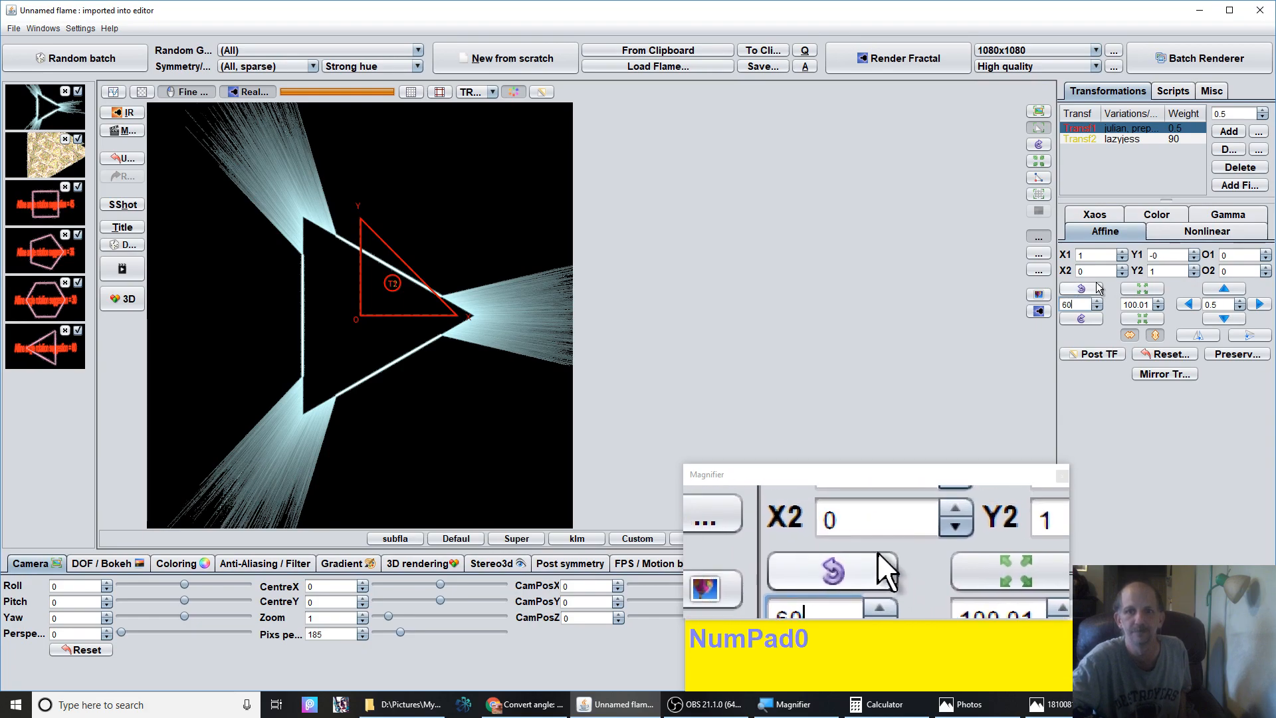
pyautogui.click(1083, 294)
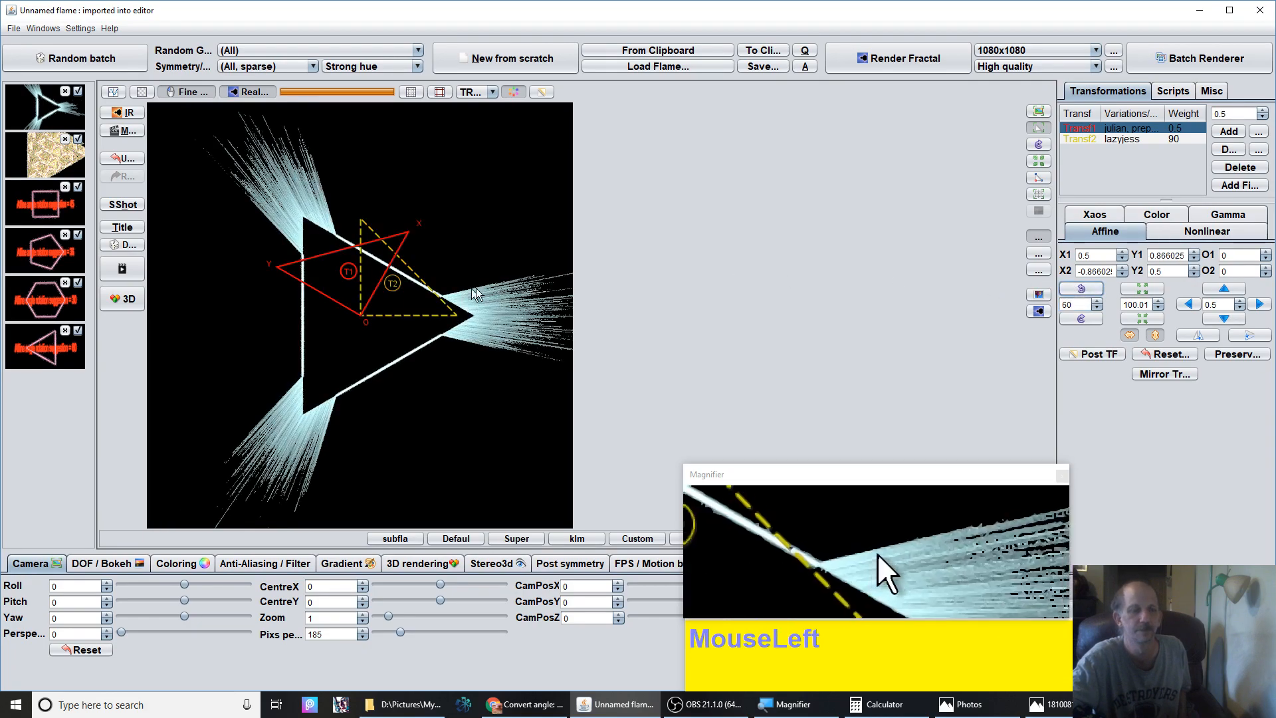
pyautogui.moveTo(357, 283); pyautogui.dragTo(809, 83)
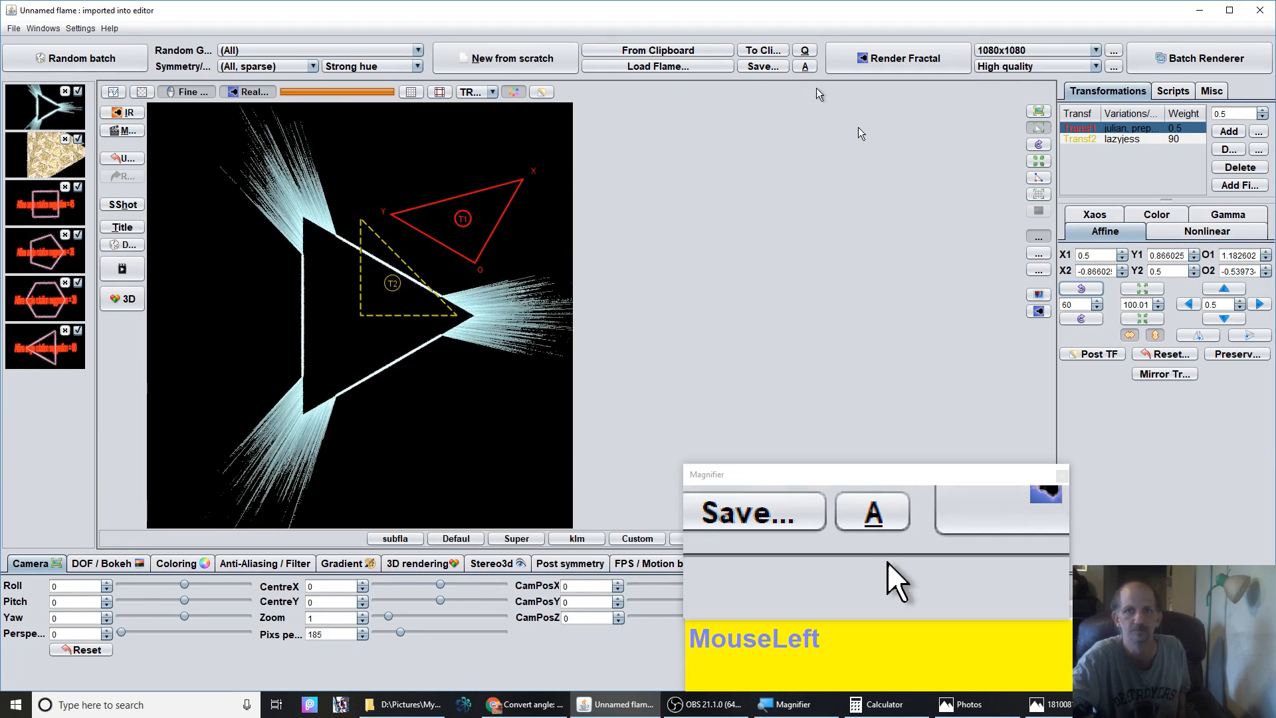
pyautogui.click(1161, 354)
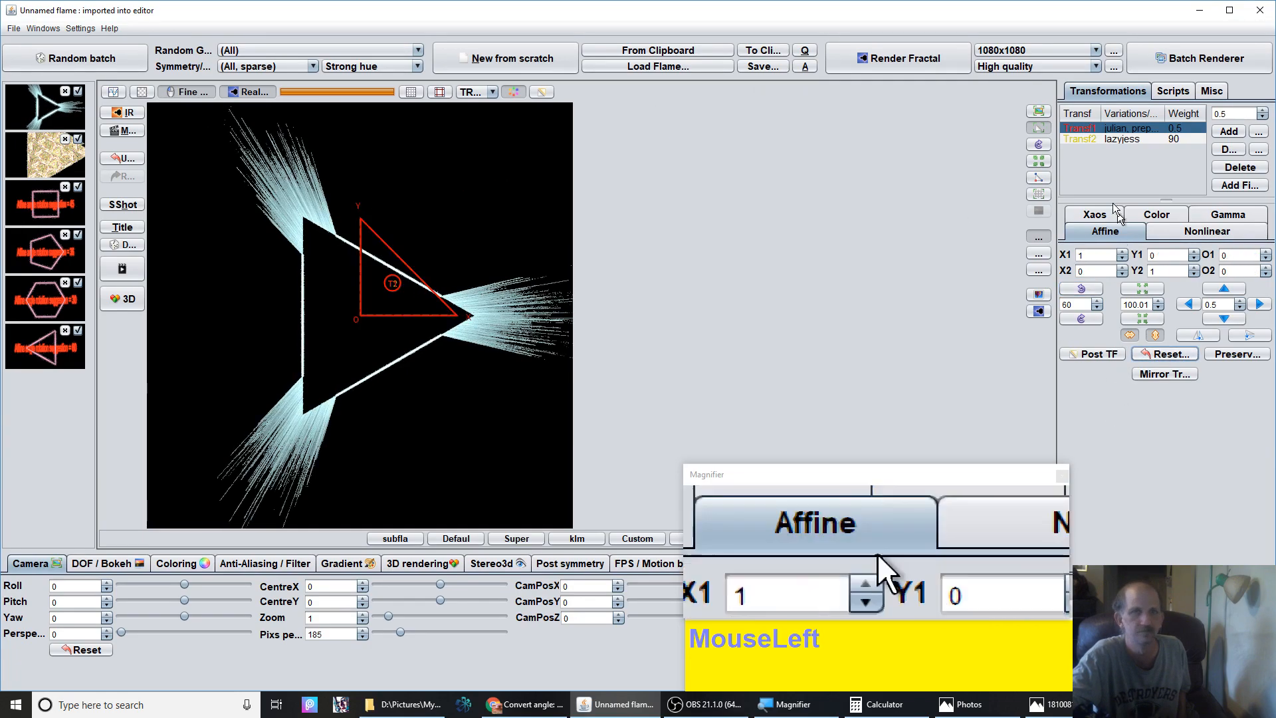
# Select the second transform, rotate its triangle twice by 60 degrees and move it
pyautogui.click(1130, 139)
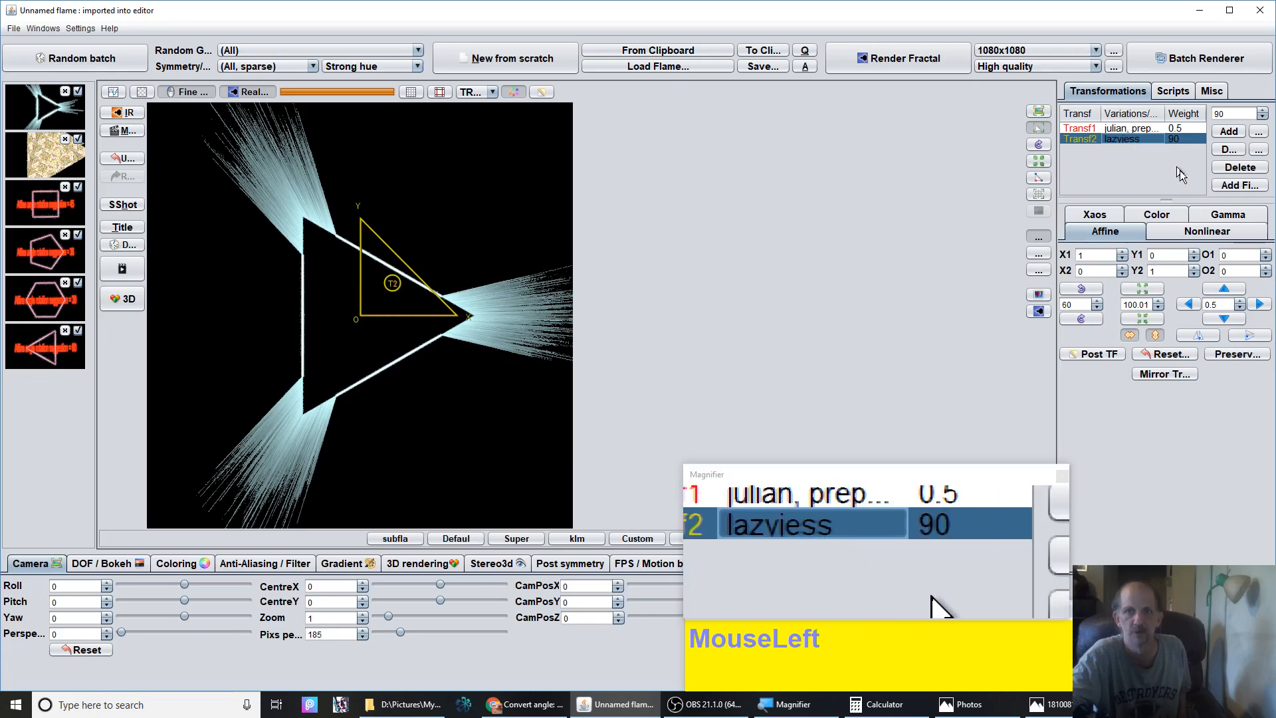
pyautogui.click(1081, 292)
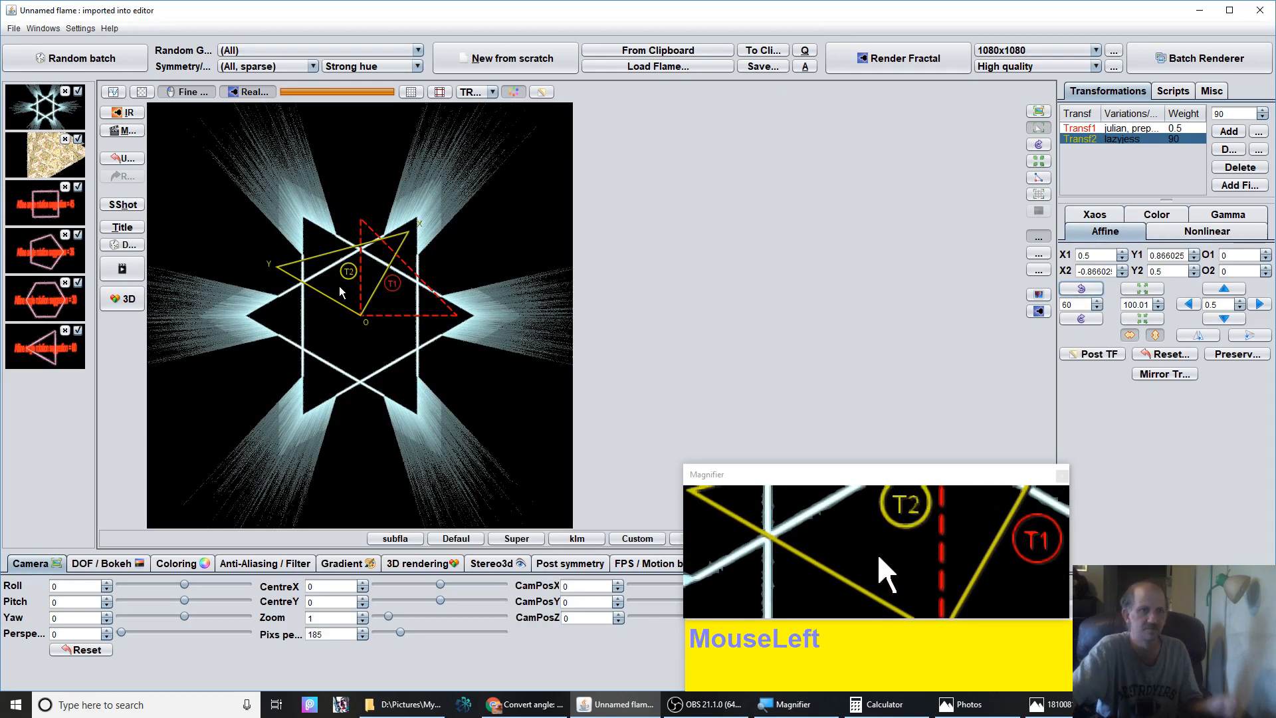
pyautogui.moveTo(387, 311); pyautogui.dragTo(532, 361)
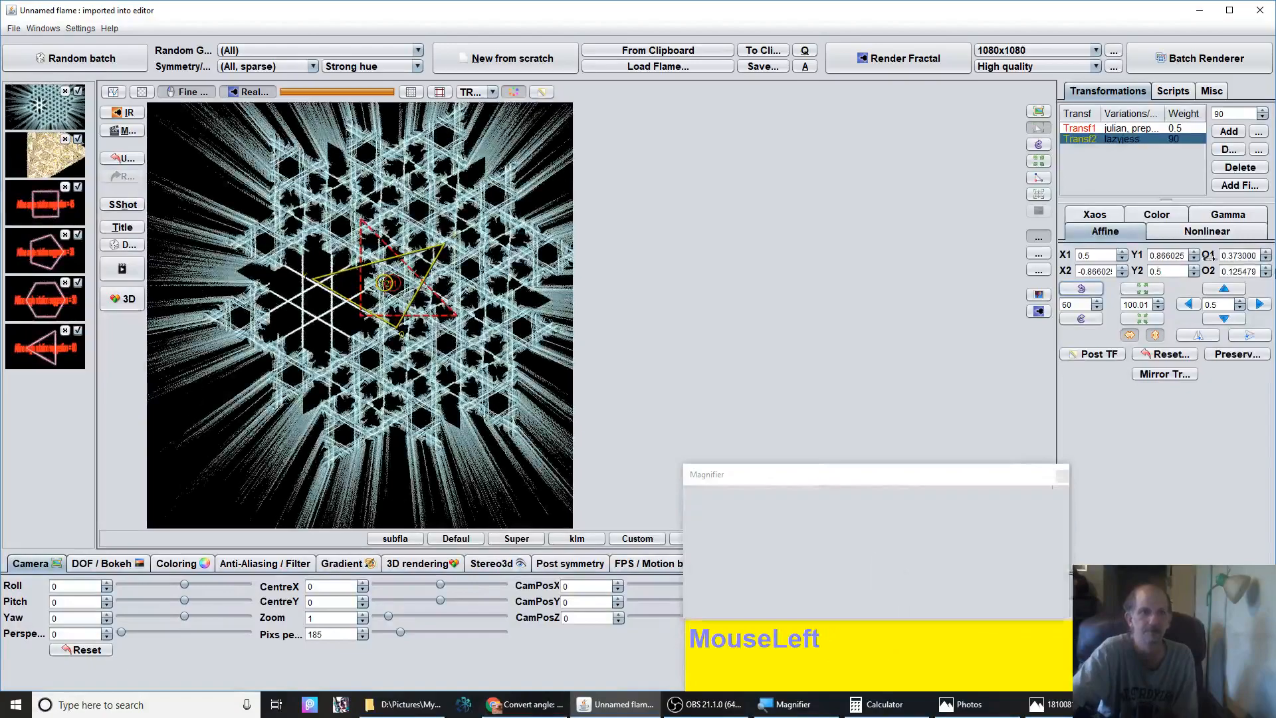
pyautogui.click(1081, 290)
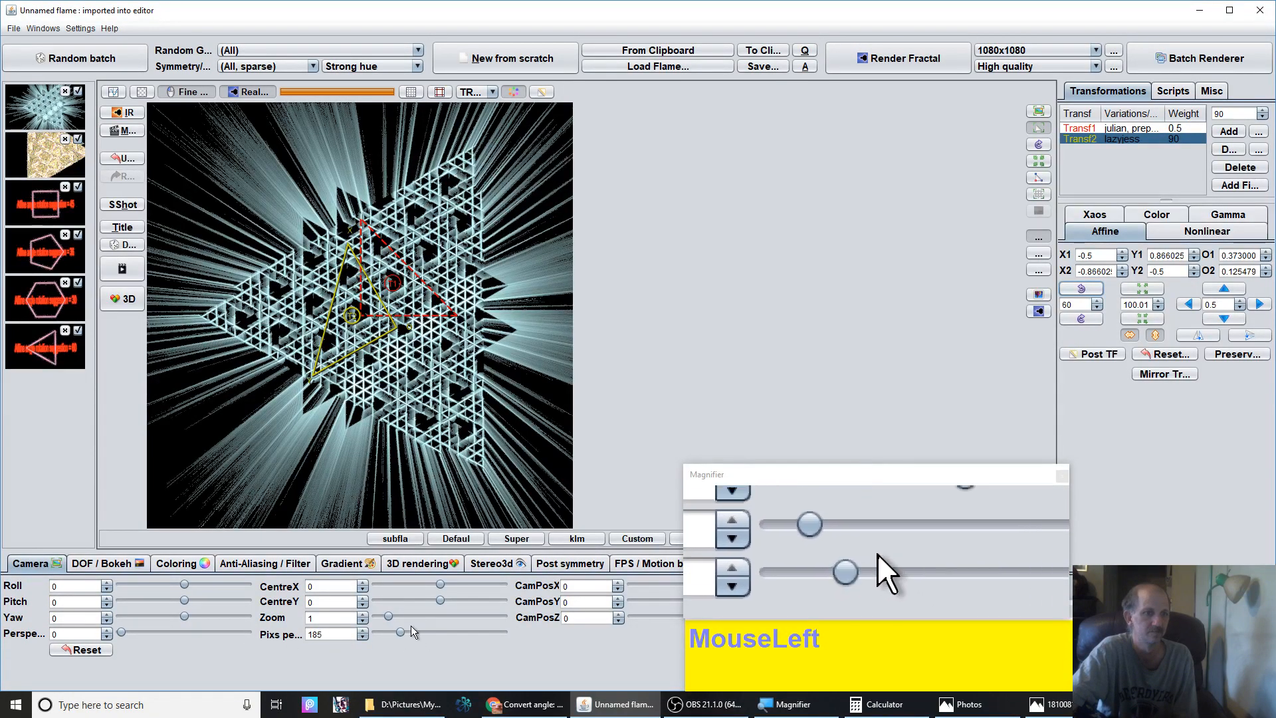
# Raise the pixels per unit to about 577, nudge the second triangle upward and shrink it slightly
pyautogui.moveTo(406, 630); pyautogui.dragTo(450, 633)
pyautogui.moveTo(385, 330); pyautogui.dragTo(374, 278)
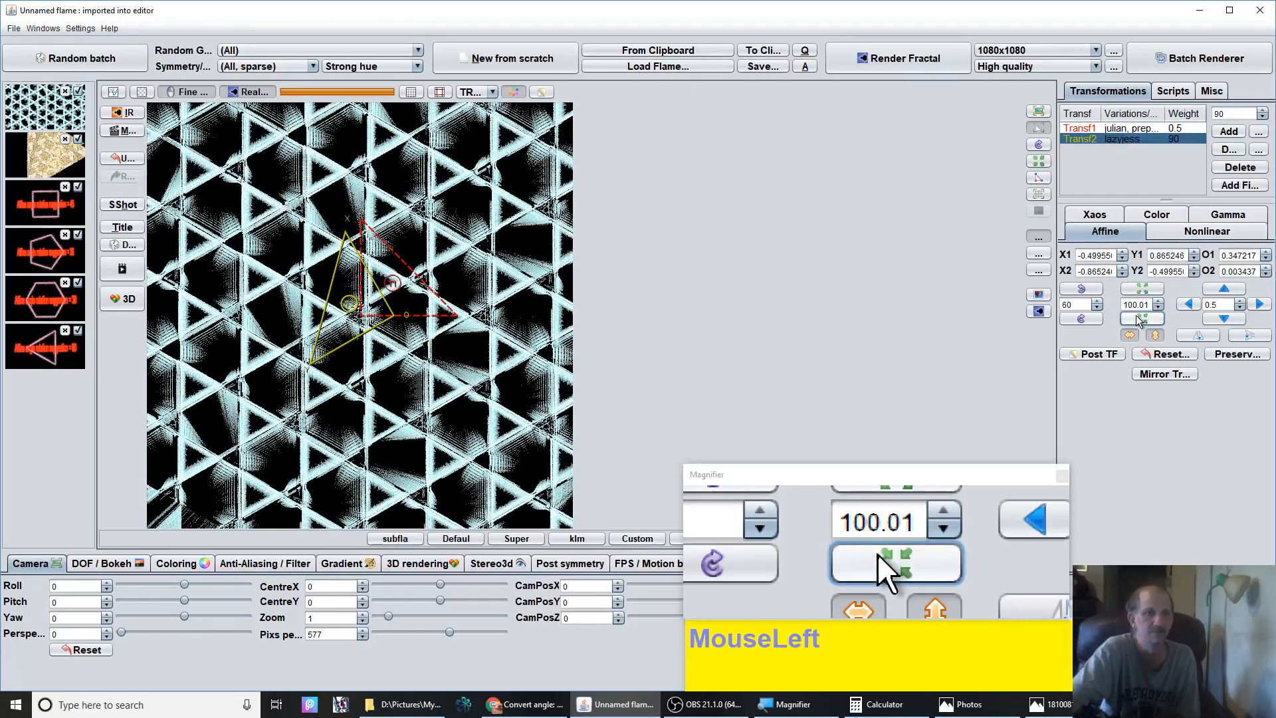
pyautogui.click(1139, 320)
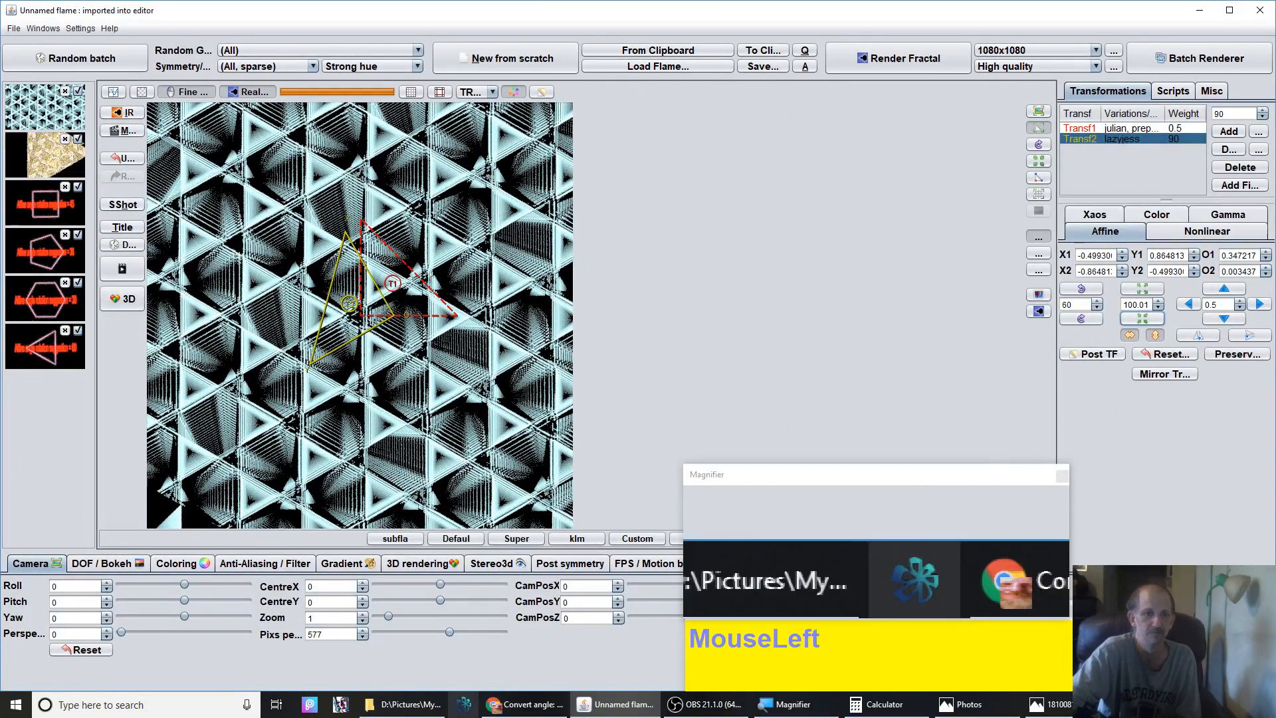
# Review the Julian–LazySusan and cpow-ring2 tutorials in the browser tabs
pyautogui.click(512, 704)
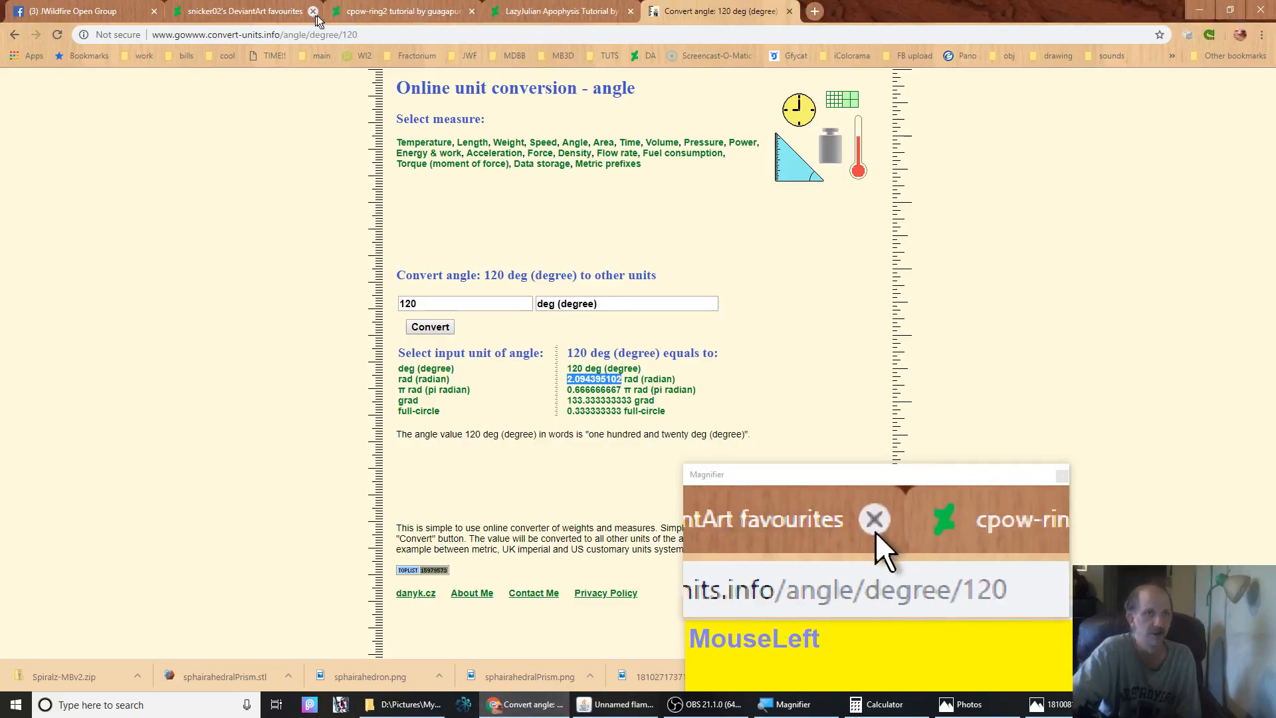
pyautogui.click(557, 13)
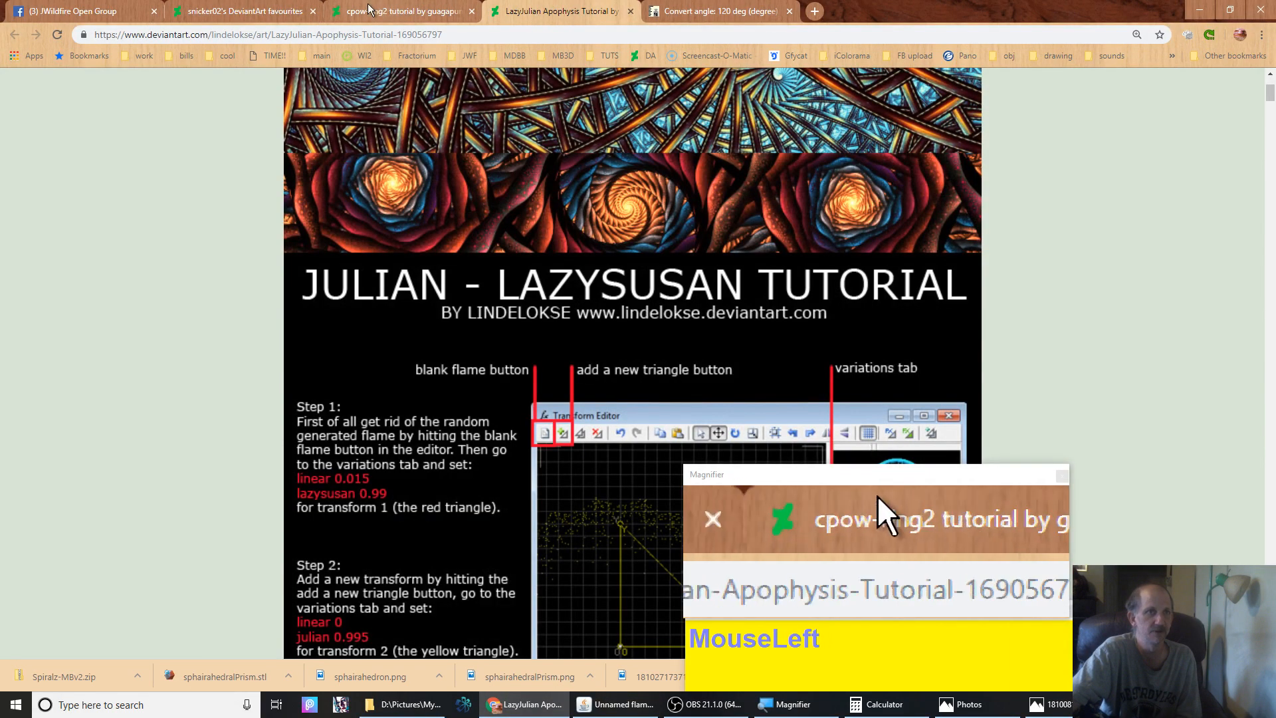
pyautogui.click(390, 11)
pyautogui.scroll(-10, 394, 470)
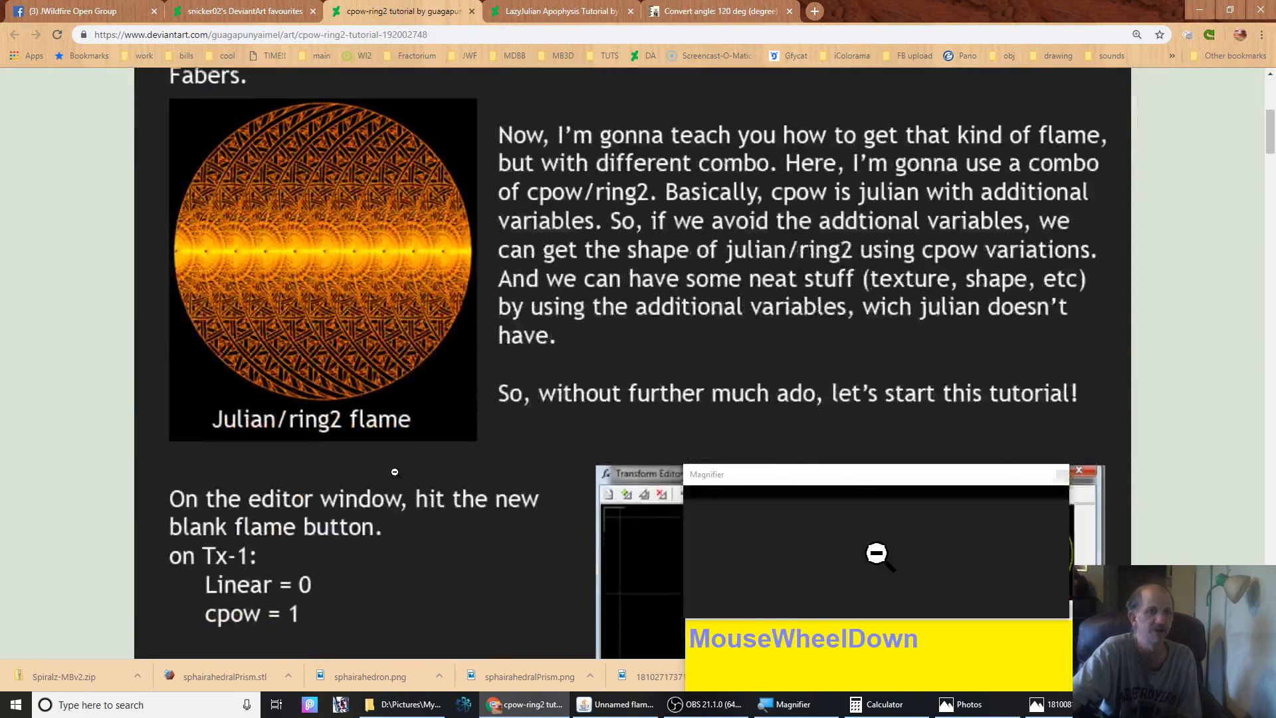
pyautogui.scroll(12, 394, 470)
pyautogui.scroll(-15, 394, 465)
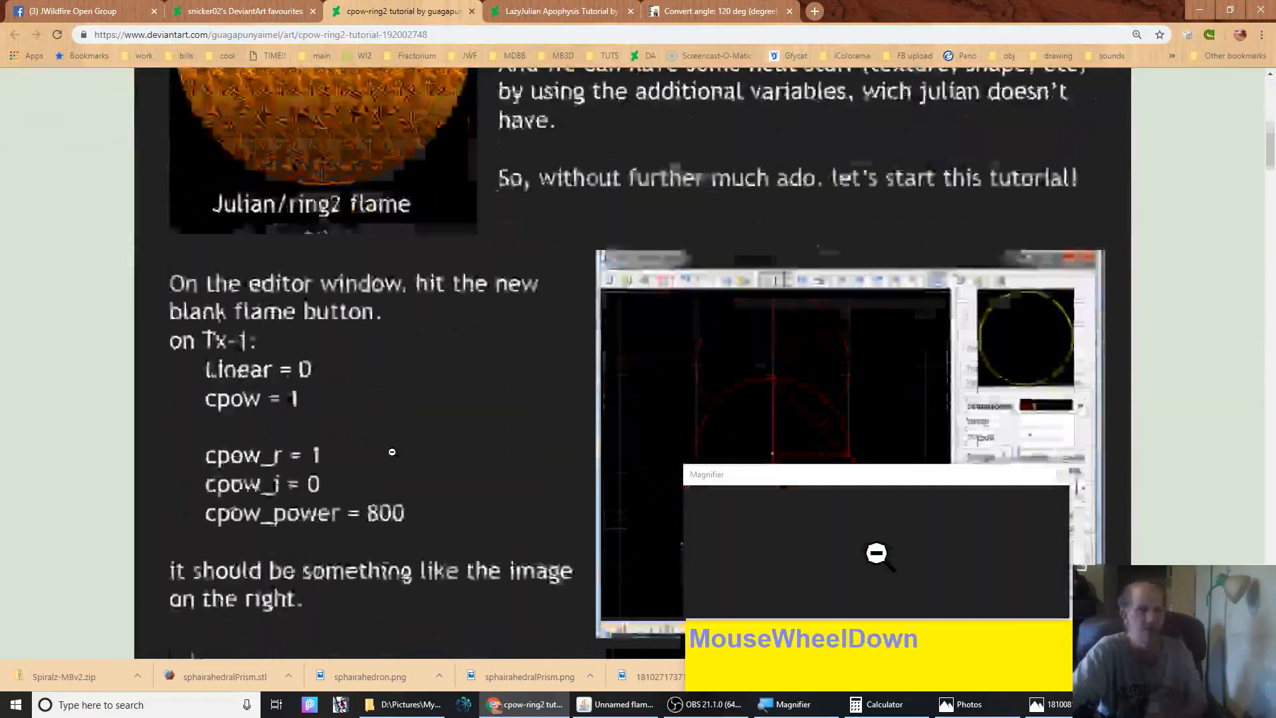
pyautogui.scroll(-15, 394, 448)
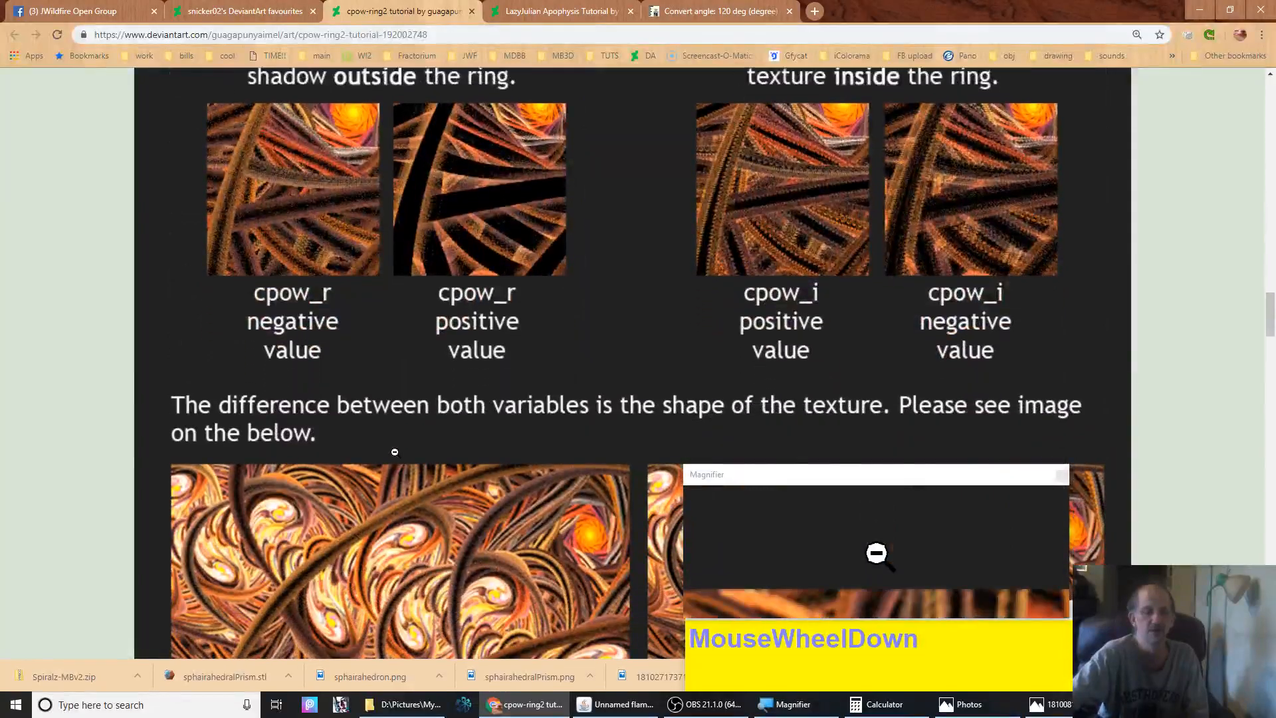
pyautogui.scroll(2, 395, 452)
pyautogui.scroll(-10, 395, 451)
pyautogui.scroll(8, 395, 450)
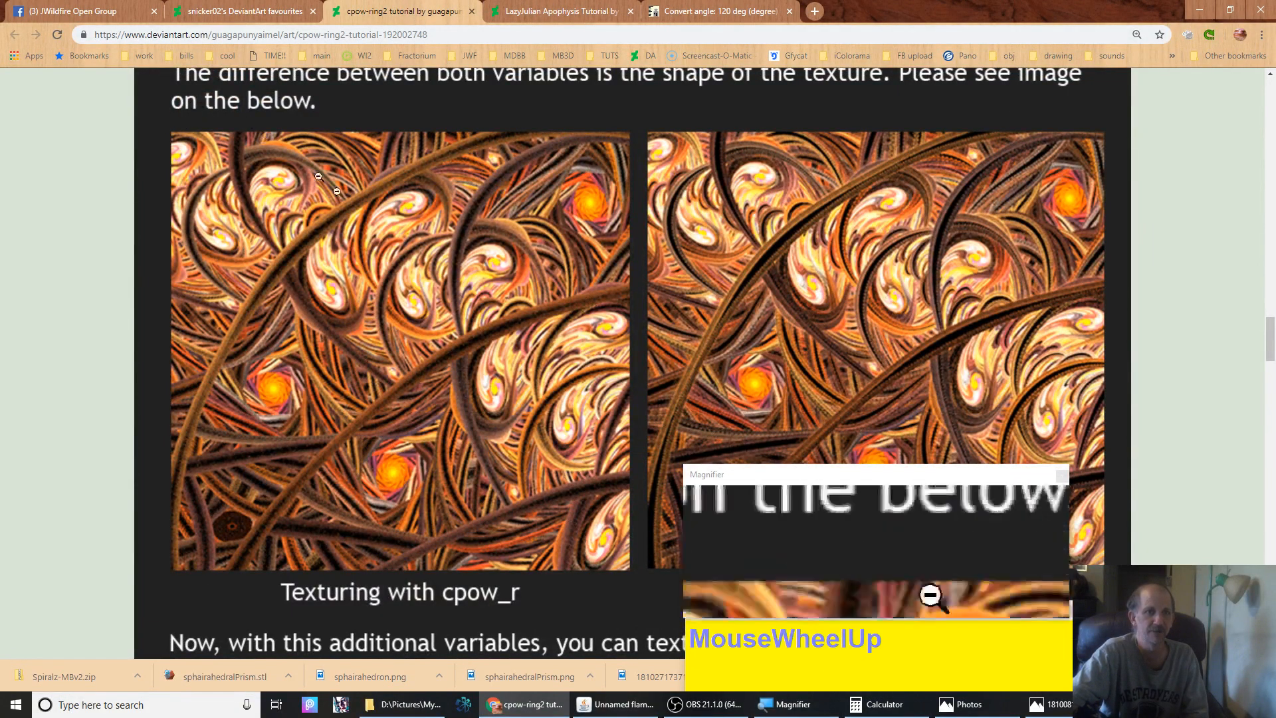
pyautogui.click(547, 10)
pyautogui.click(374, 10)
pyautogui.click(542, 11)
pyautogui.click(405, 11)
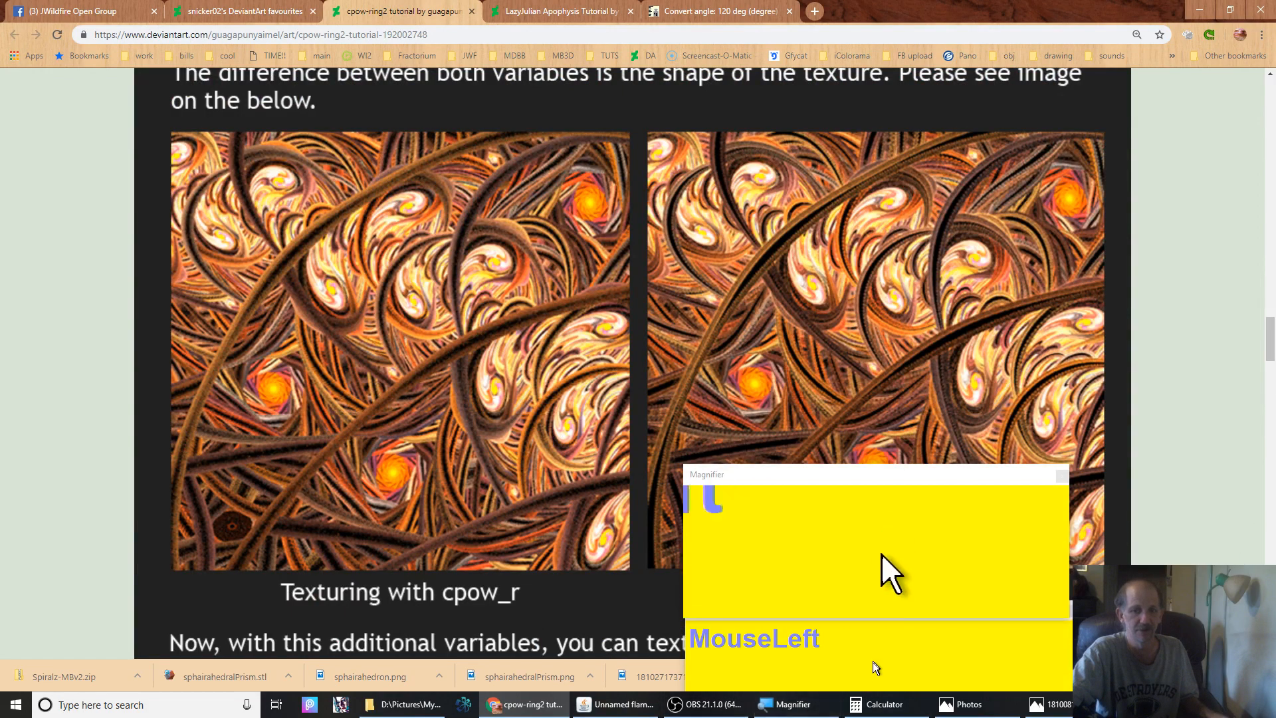
# Return to JWildfire, nudge the second triangle and lower the pixels per unit to about 243
pyautogui.moveTo(1059, 709)
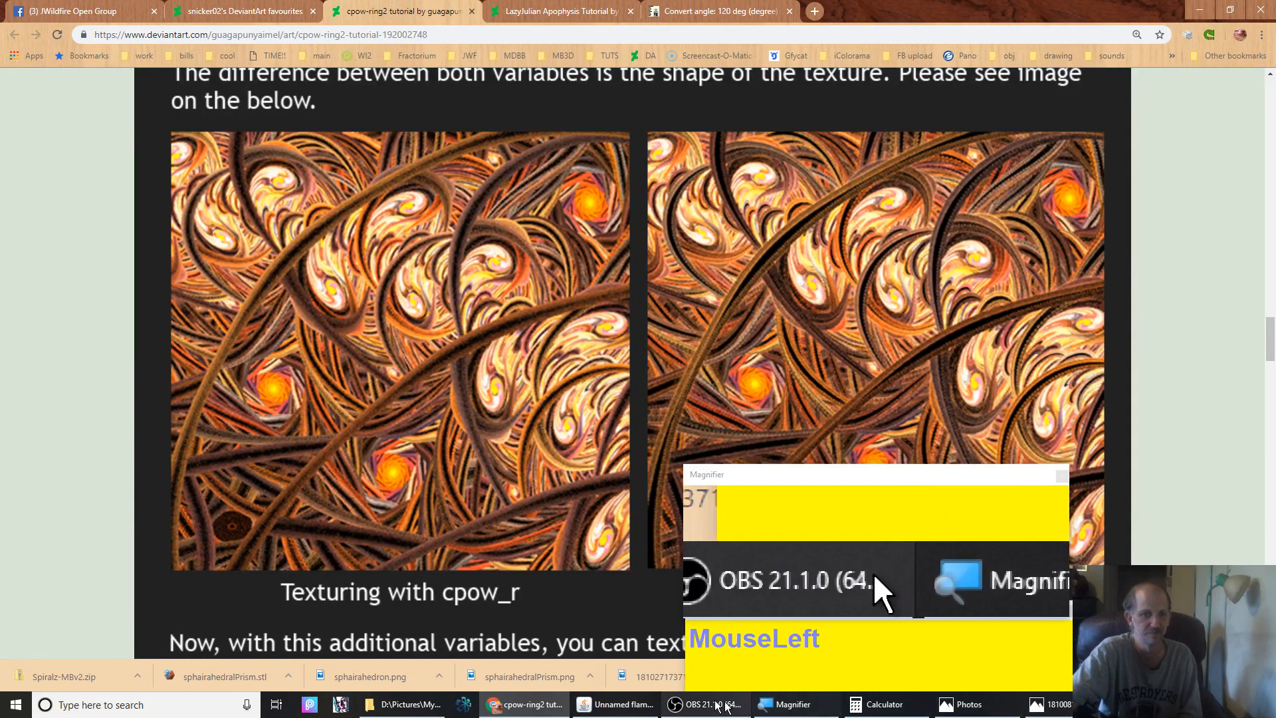
pyautogui.click(602, 710)
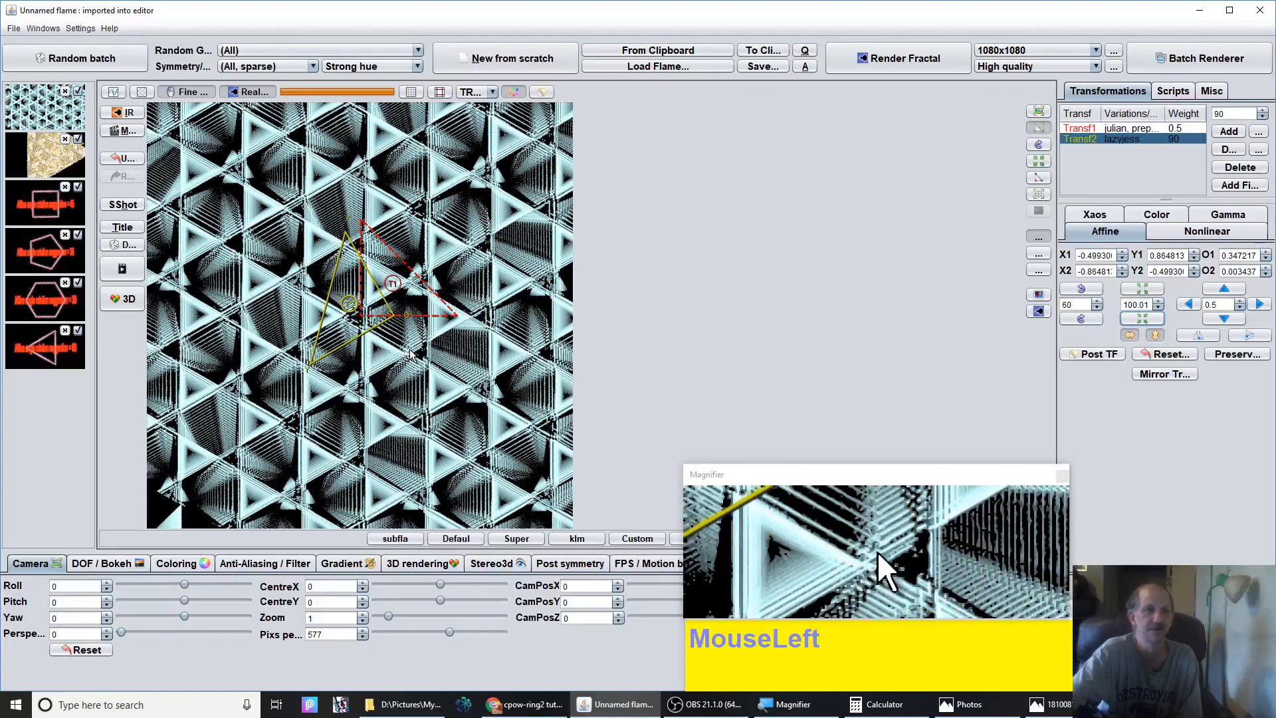
pyautogui.moveTo(384, 324)
pyautogui.mouseDown()
pyautogui.moveTo(358, 328)
pyautogui.moveTo(385, 319)
pyautogui.mouseUp()
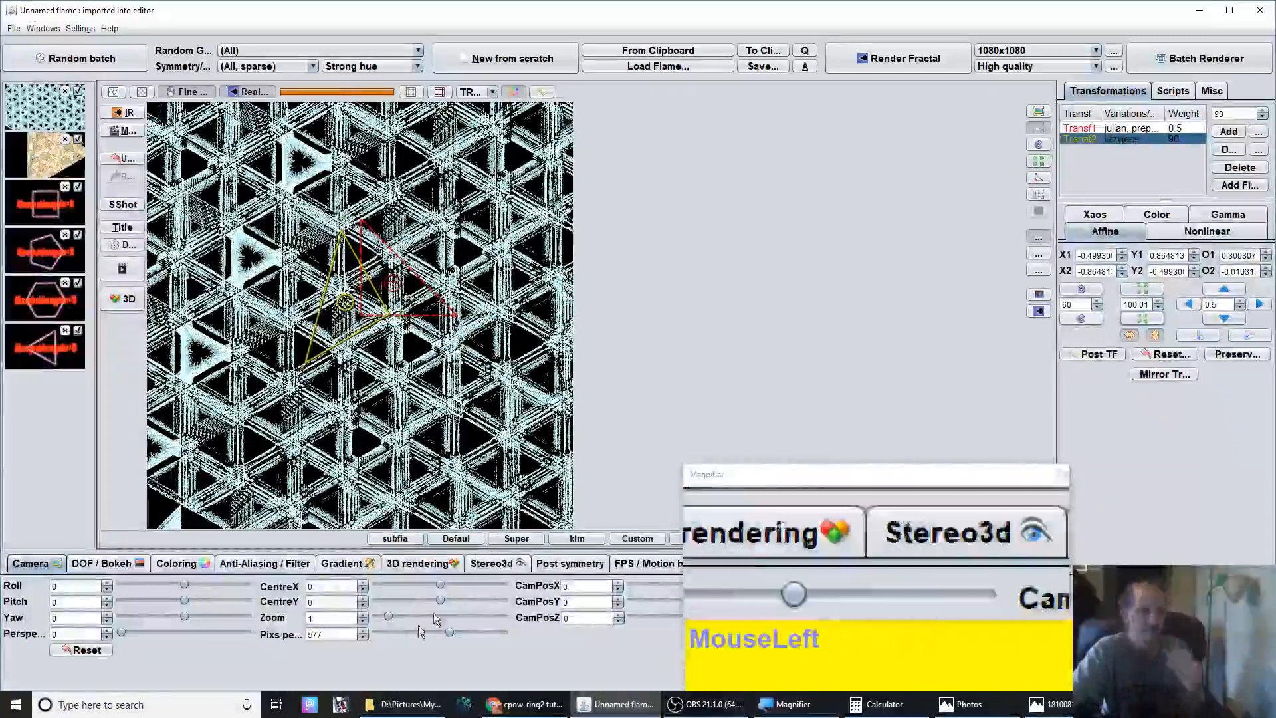
pyautogui.moveTo(440, 633); pyautogui.dragTo(404, 633)
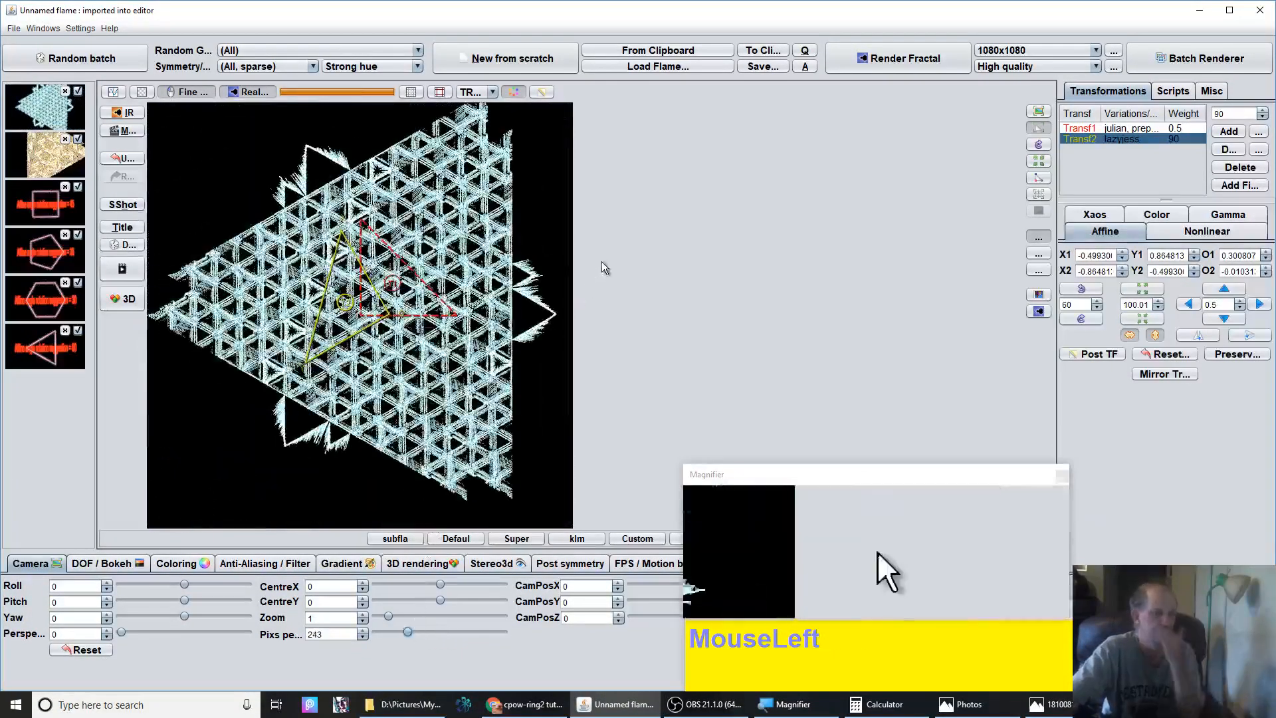
# Reset the second transform's affine values and raise its lazyjess n to 5
pyautogui.click(1175, 355)
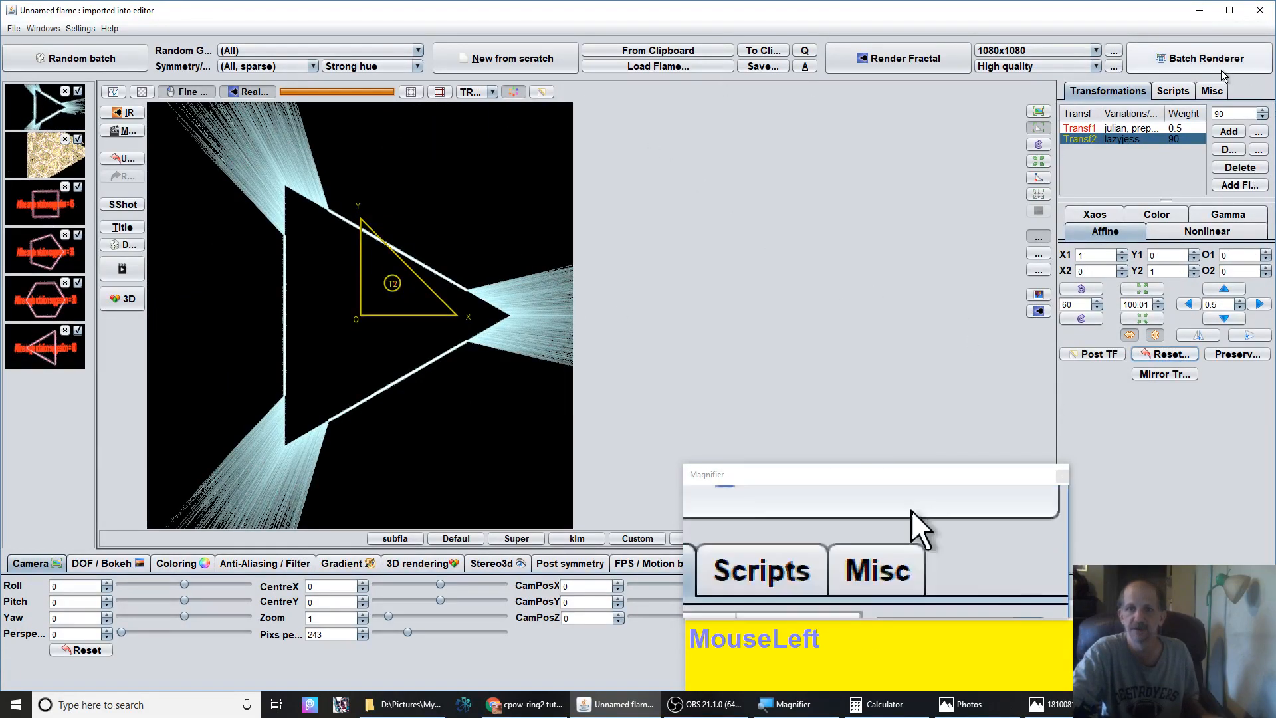
pyautogui.click(1194, 236)
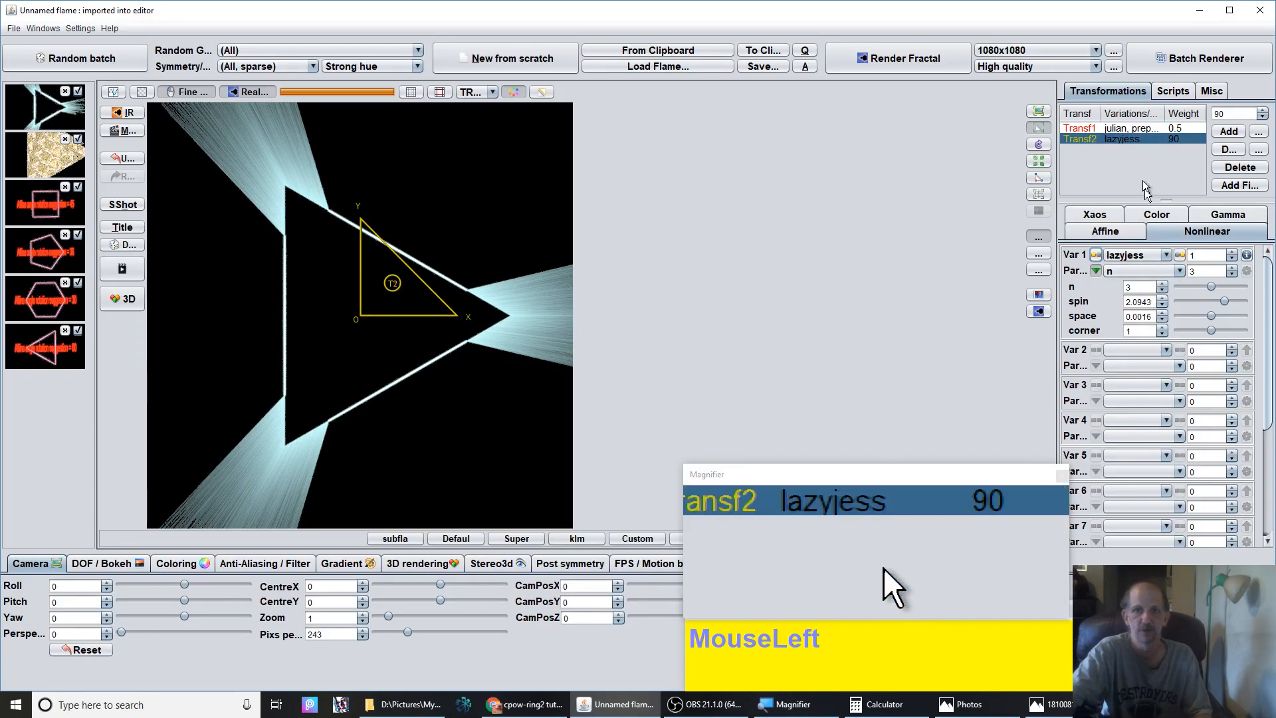
pyautogui.click(1163, 284)
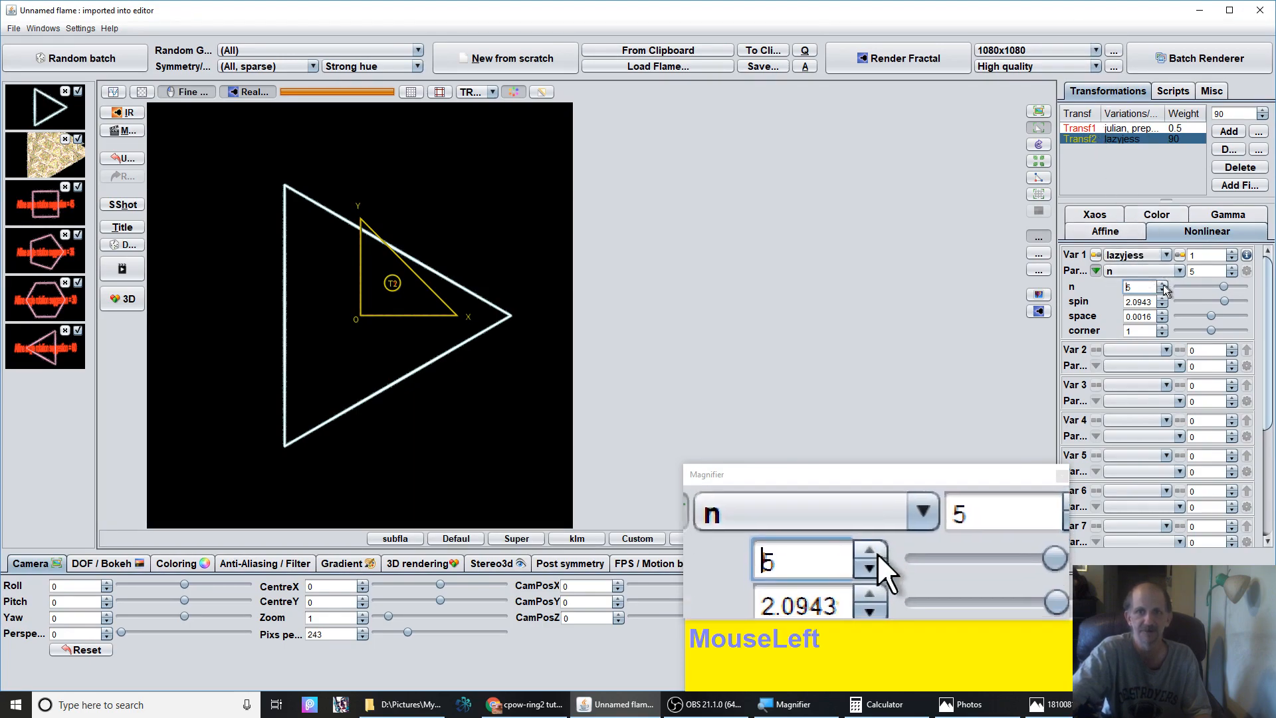
# Select the first transform and raise its prepost variation's n to 5
pyautogui.click(1116, 128)
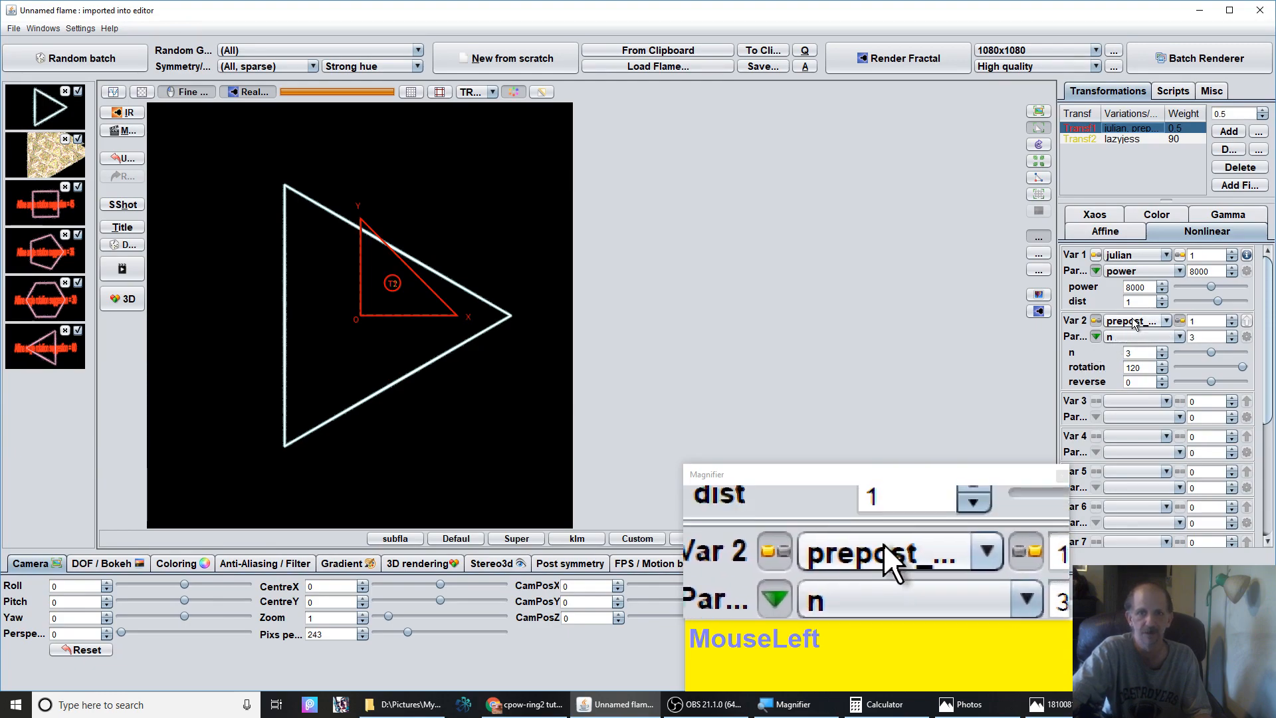
pyautogui.click(1163, 355)
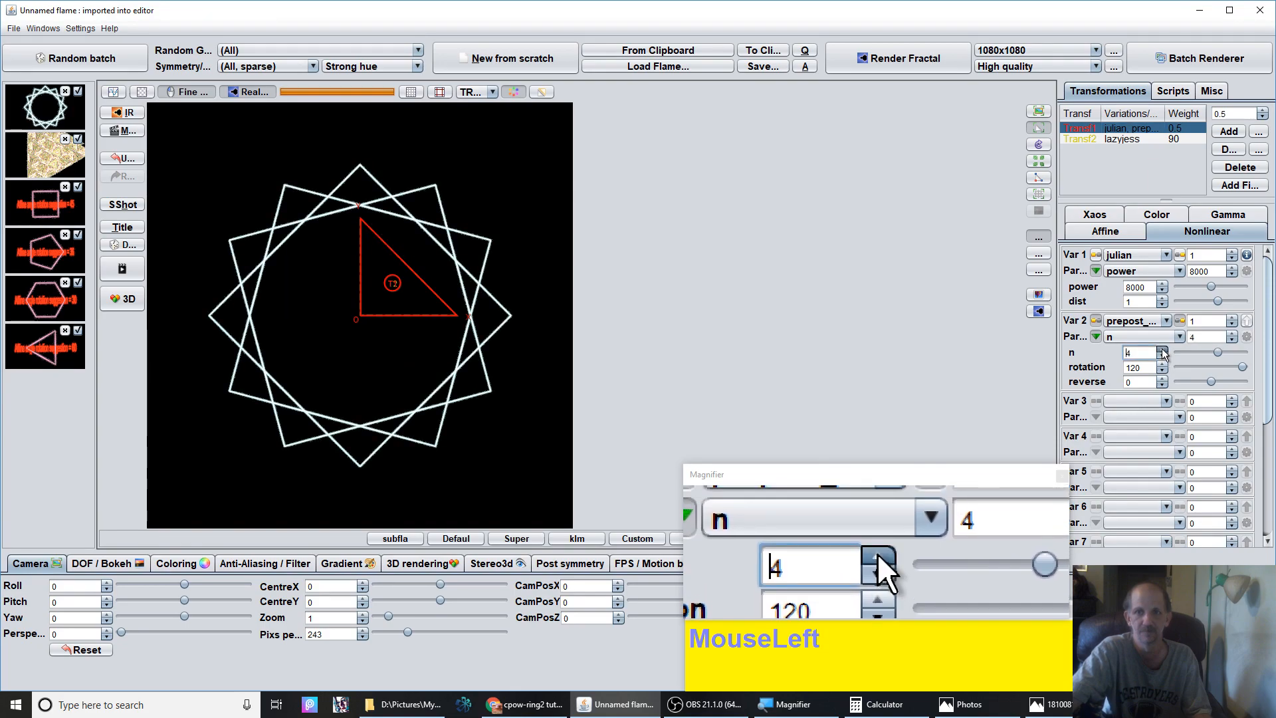
pyautogui.click(1163, 353)
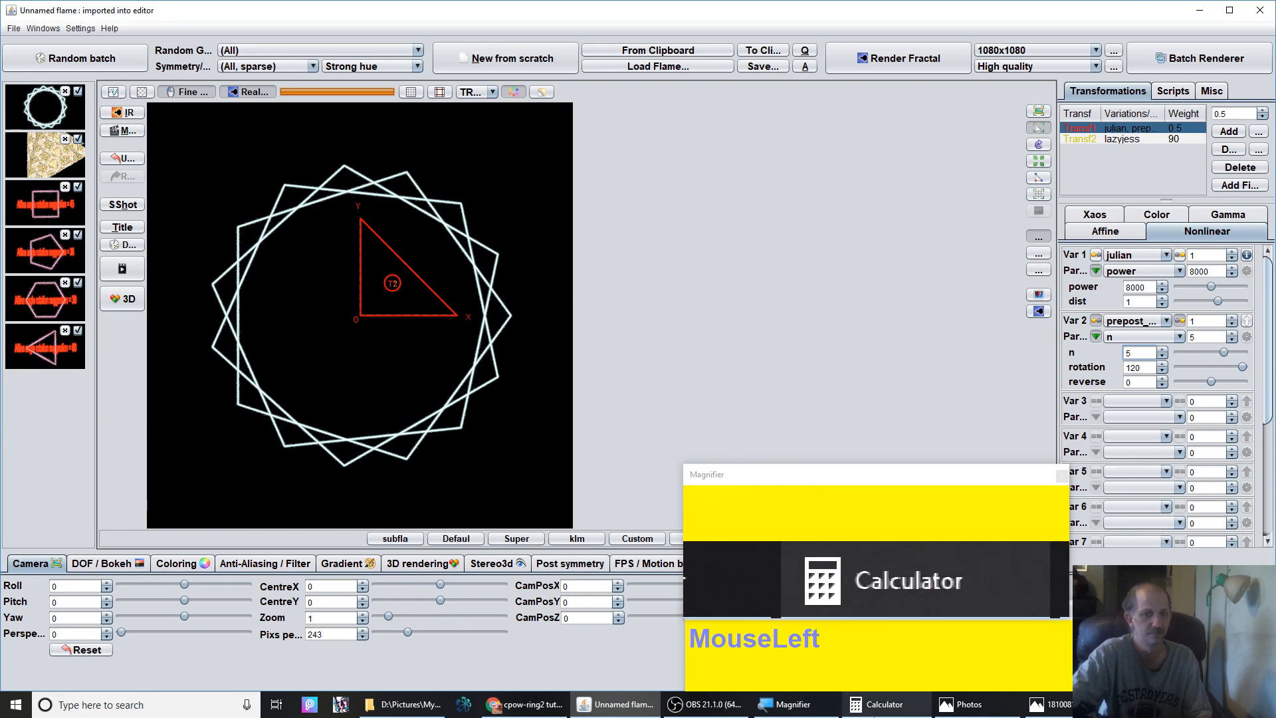
# Open the Calculator and divide 360 by 5
pyautogui.click(878, 704)
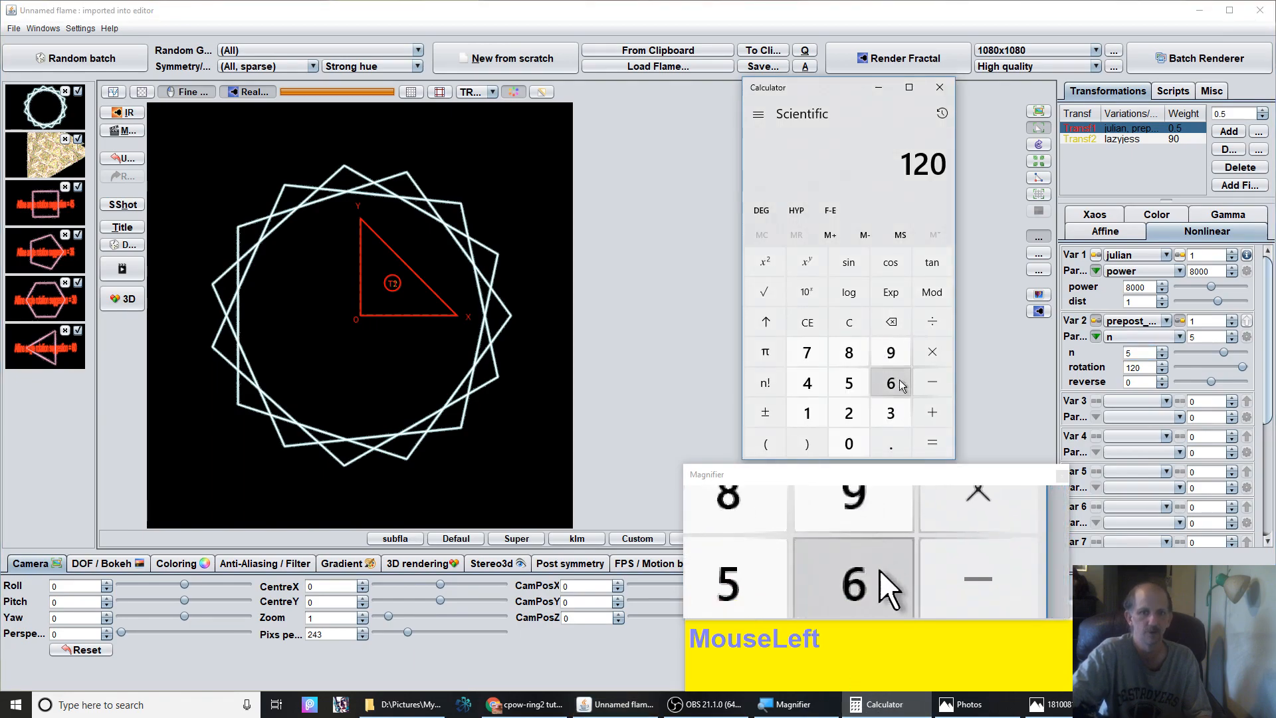
pyautogui.click(891, 413)
pyautogui.click(891, 383)
pyautogui.click(843, 436)
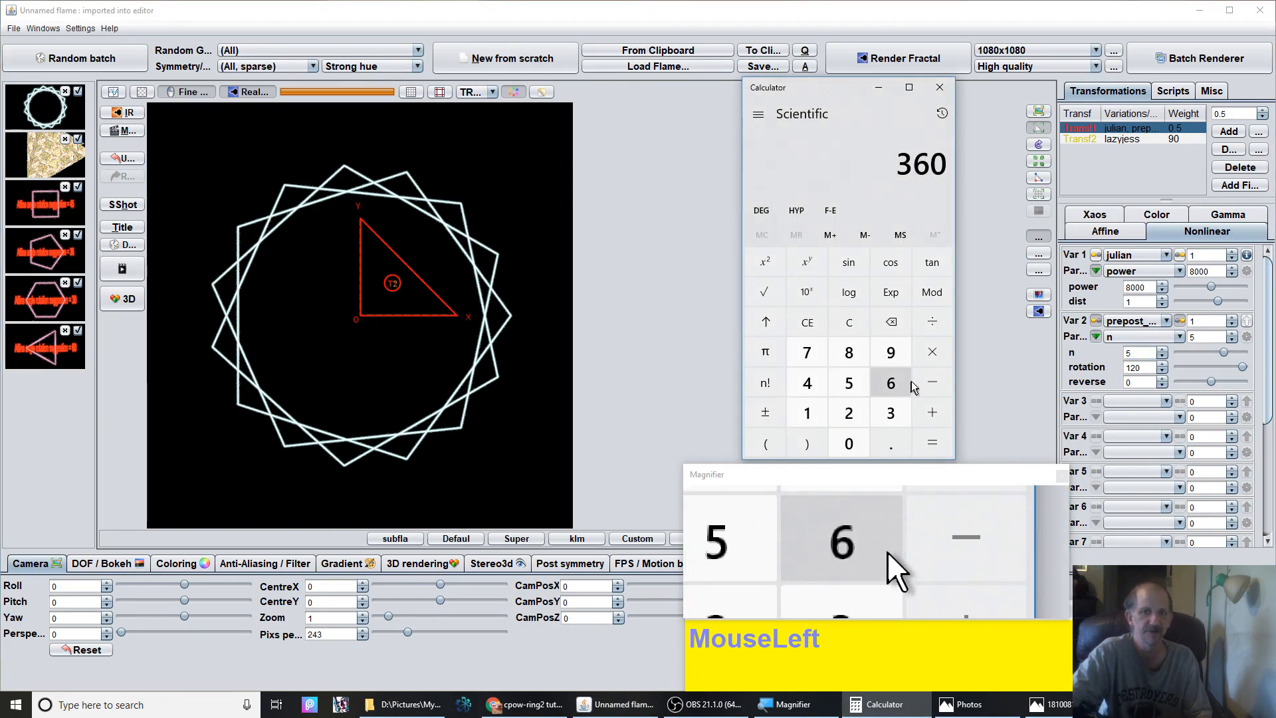
pyautogui.click(931, 322)
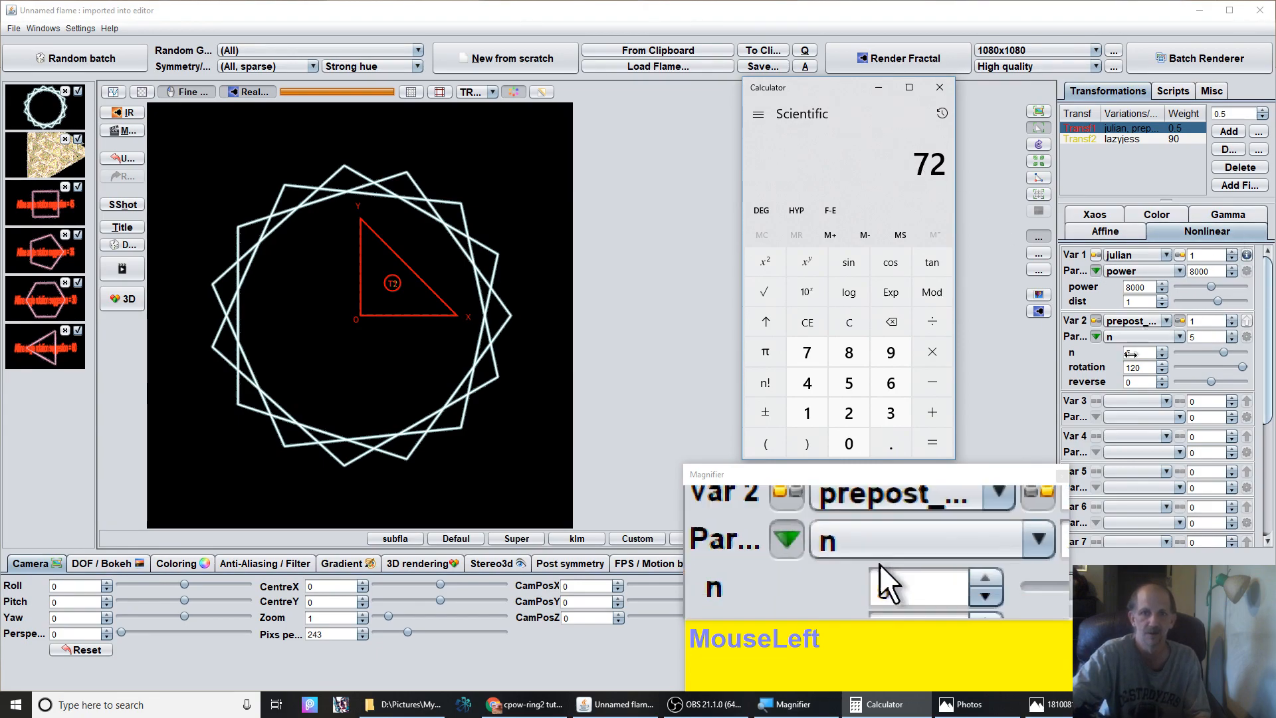
# Set the first transform's prepost variation rotation to 72
pyautogui.click(1148, 367)
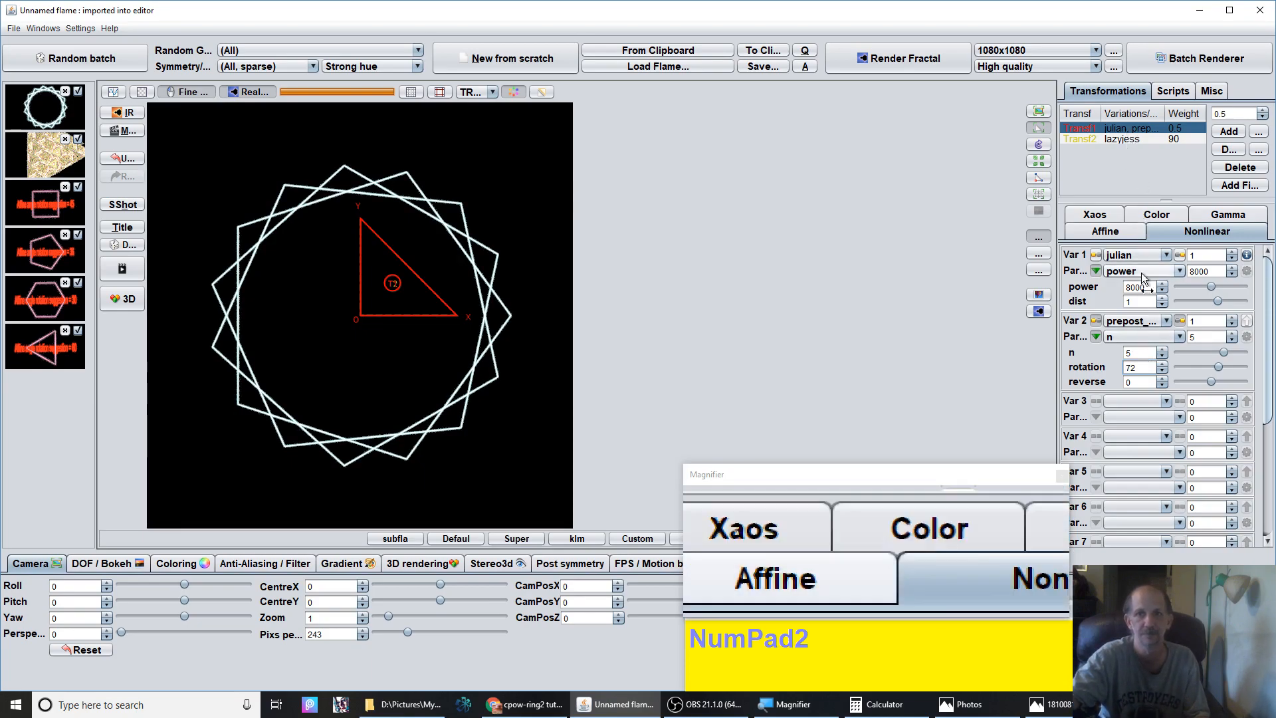
pyautogui.click(1128, 323)
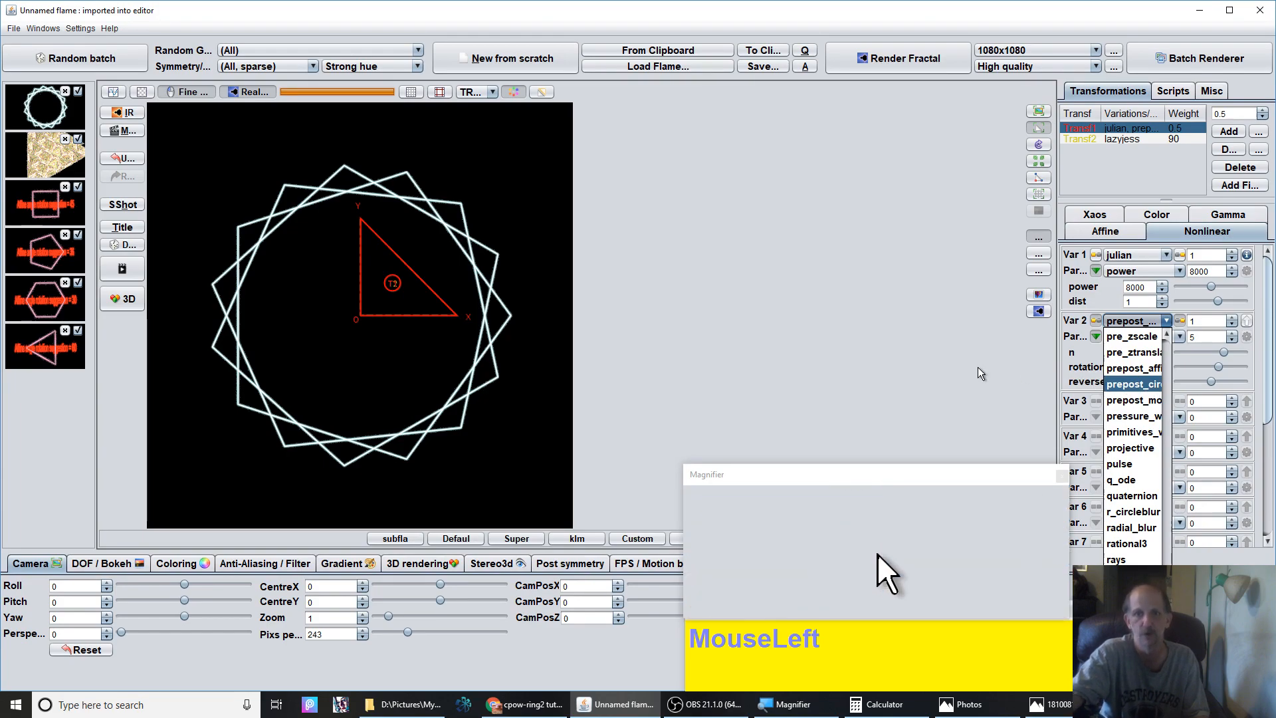
pyautogui.click(942, 356)
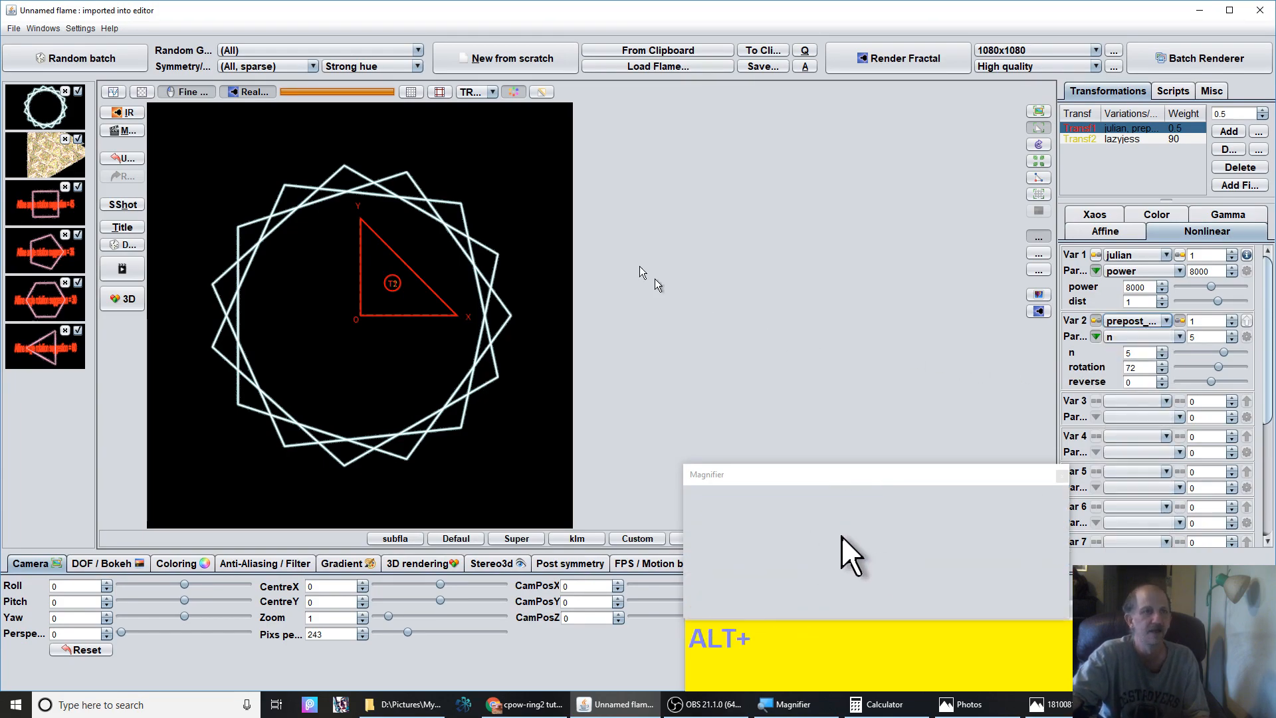
# Switch to the browser's online angle converter and convert 72 degrees to radians
pyautogui.hotkey('alt', 'Tab')
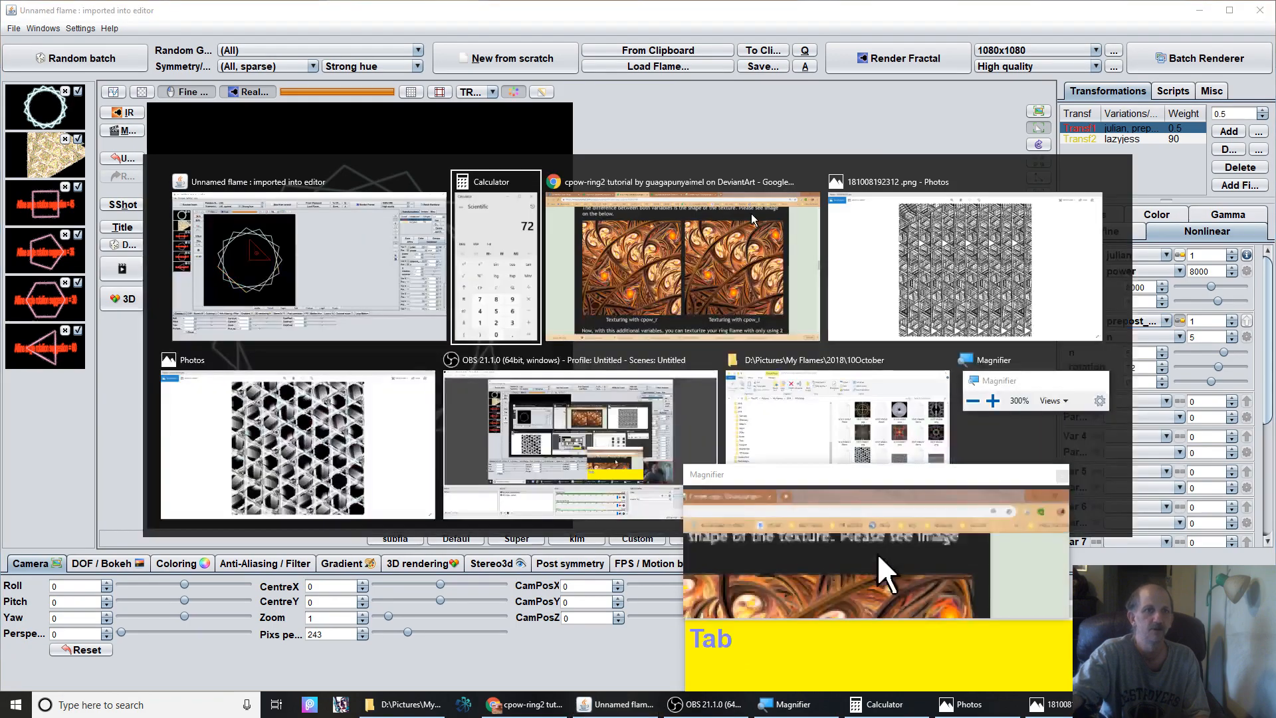
pyautogui.press('Tab')
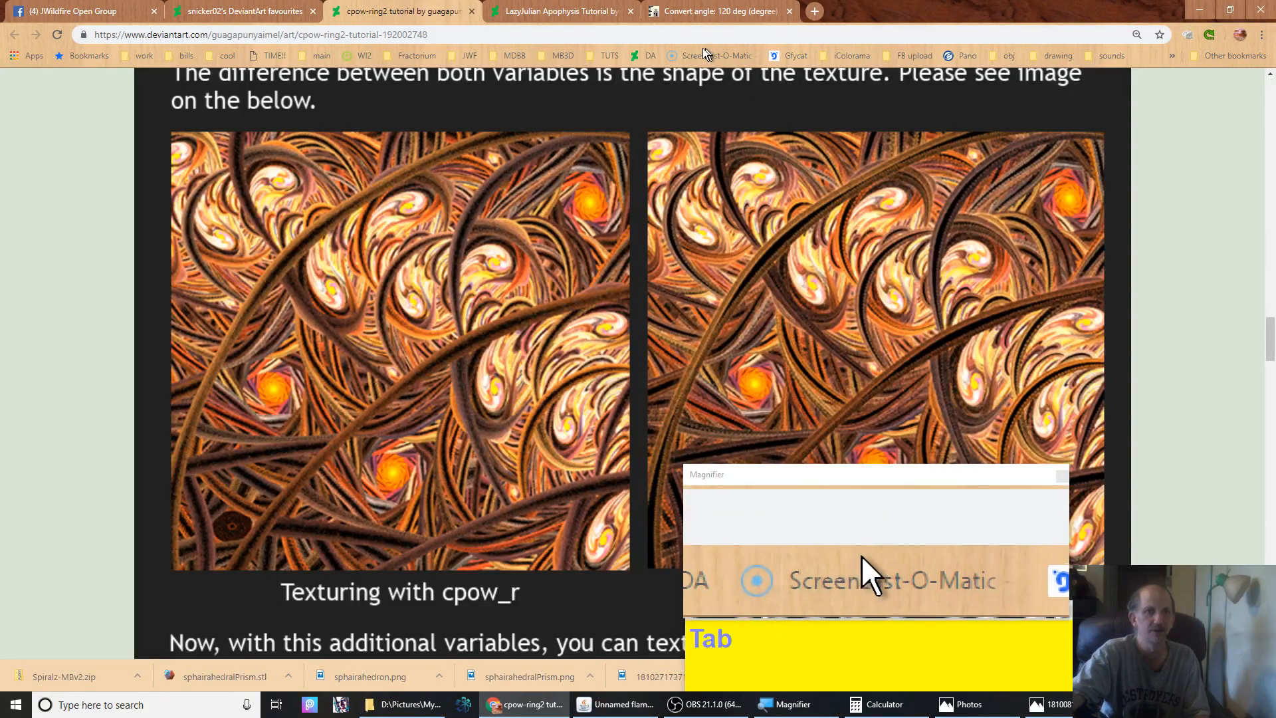
pyautogui.click(720, 12)
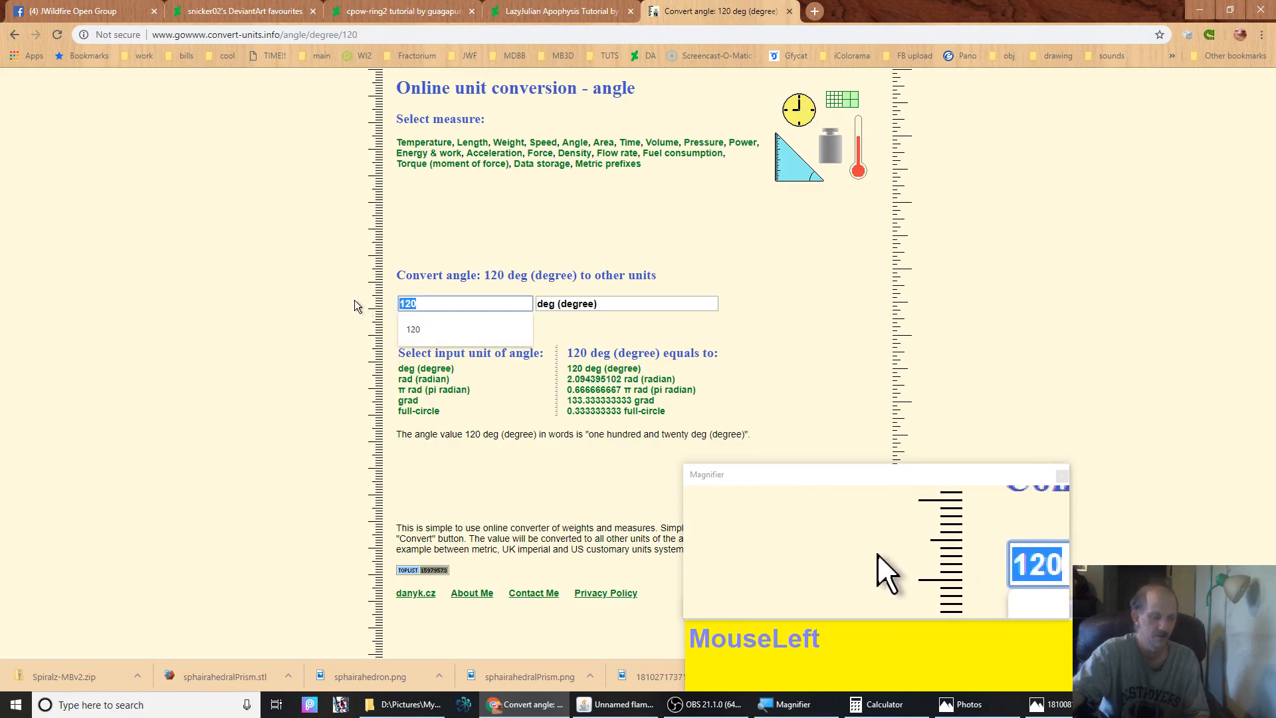
pyautogui.write('72')
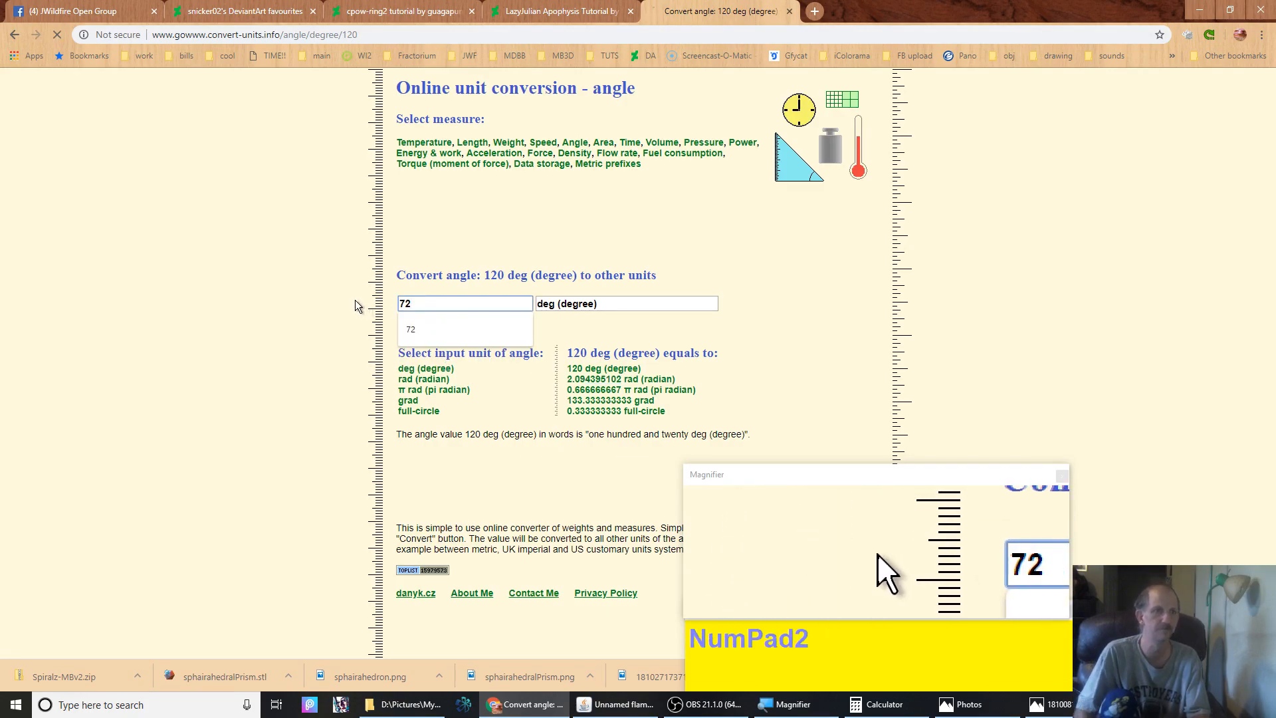
pyautogui.press('Return')
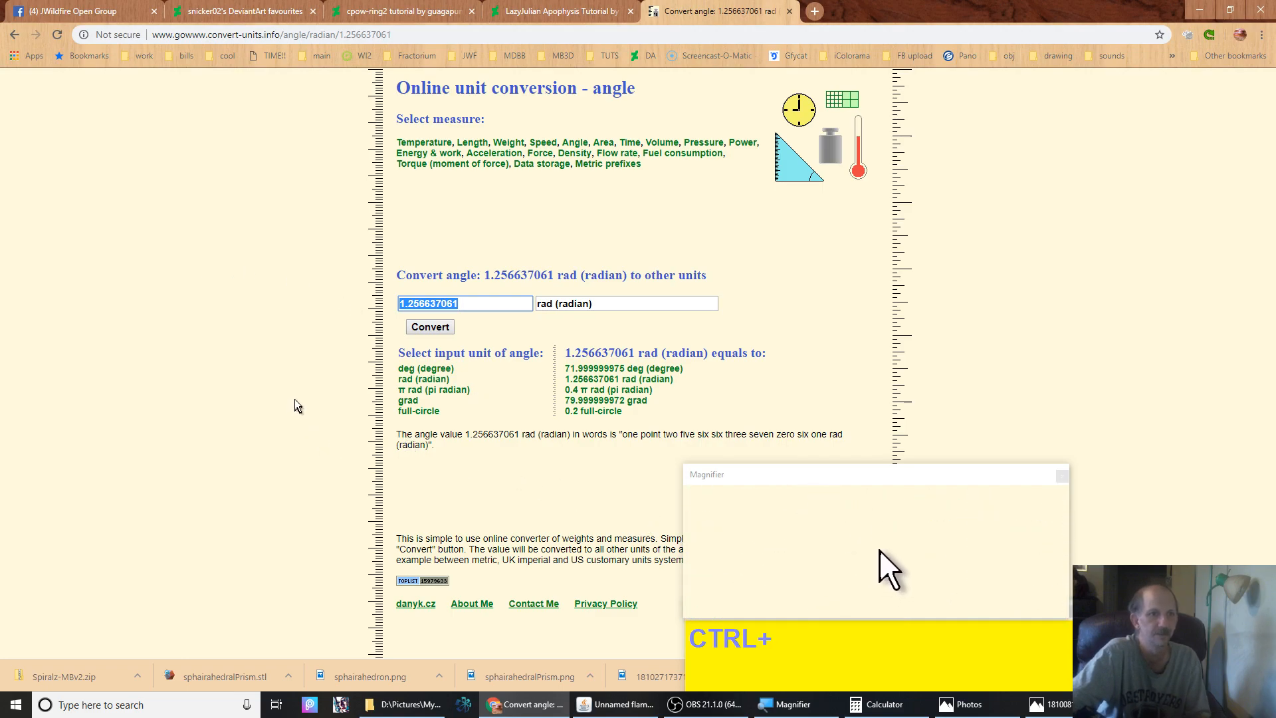
# Return to JWildfire, select the second transform and set its lazyjess spin to 1.256637061
pyautogui.hotkey('ctrl', 'alt', 'Tab')
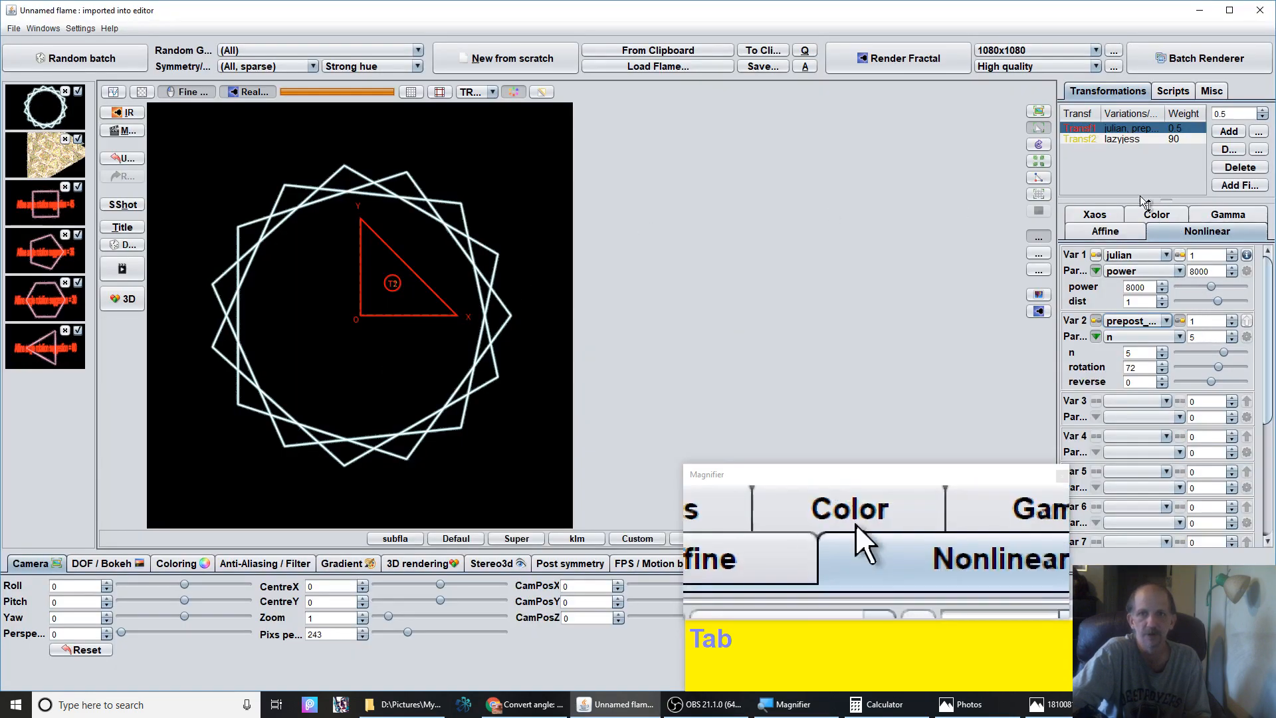
pyautogui.click(1134, 139)
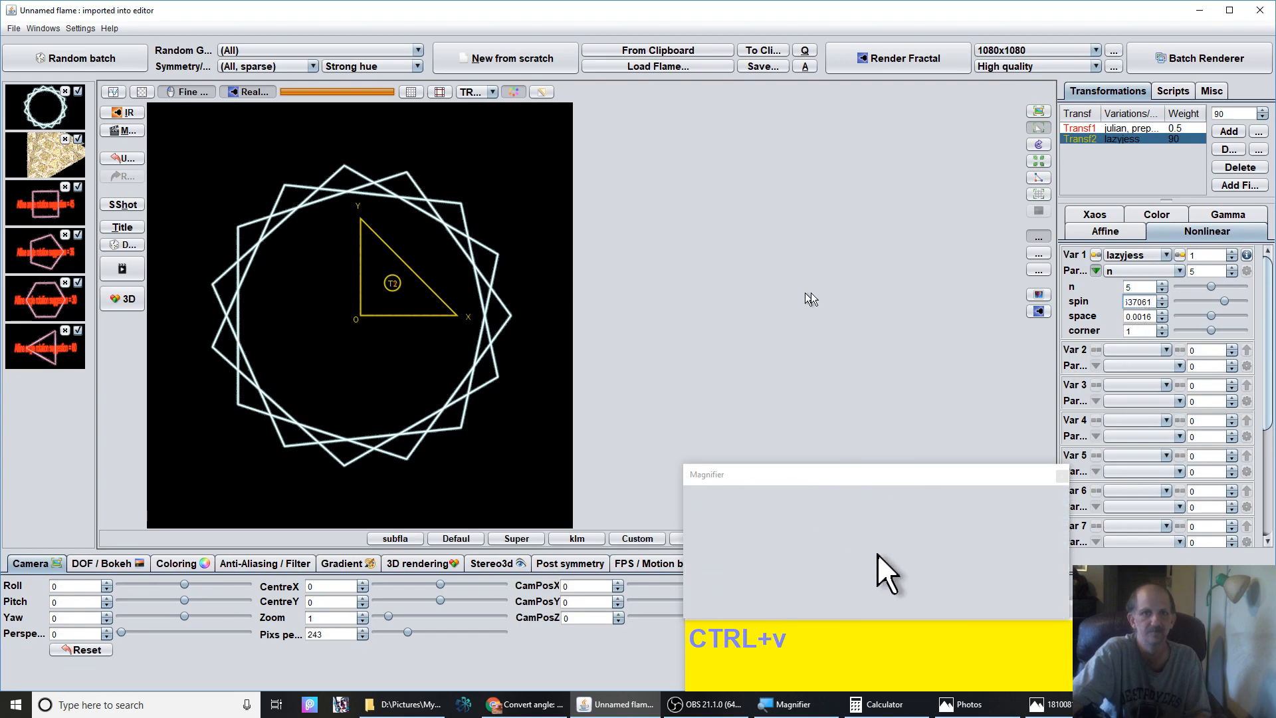
pyautogui.click(1141, 317)
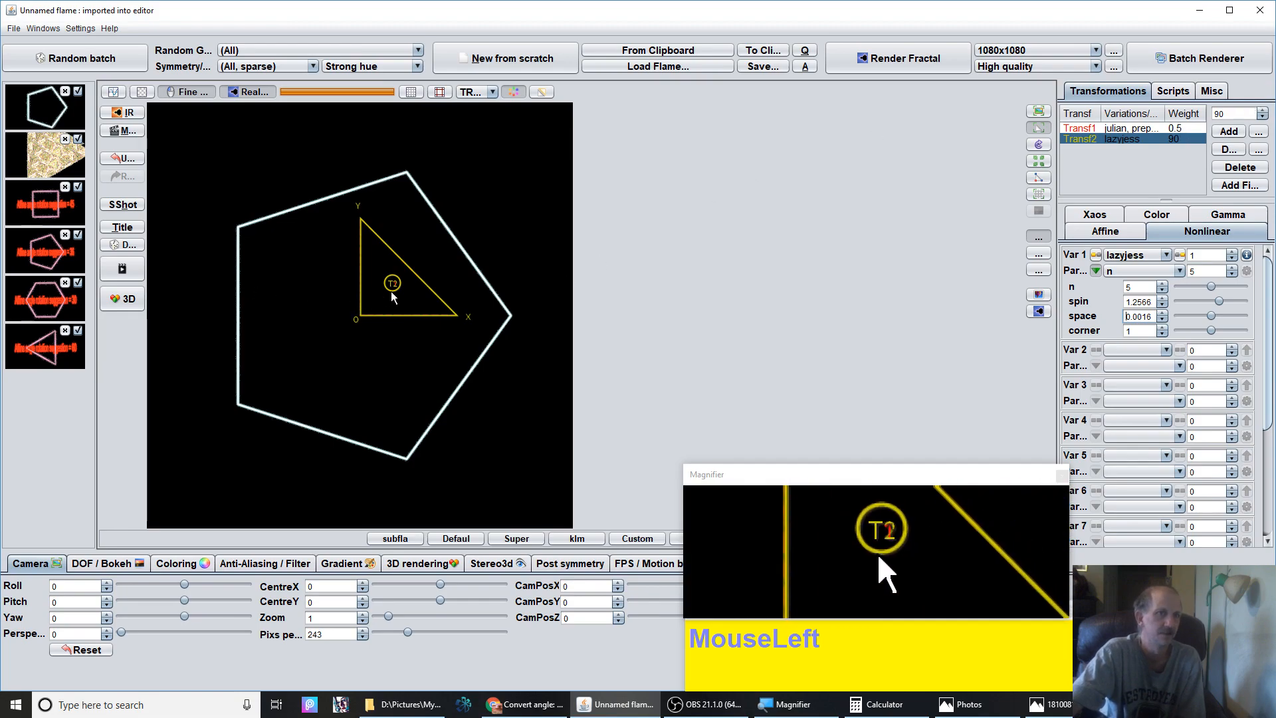
# Rotate the second transform's triangle by 72 degrees in the affine settings and raise pixels per unit to 1000
pyautogui.click(1105, 231)
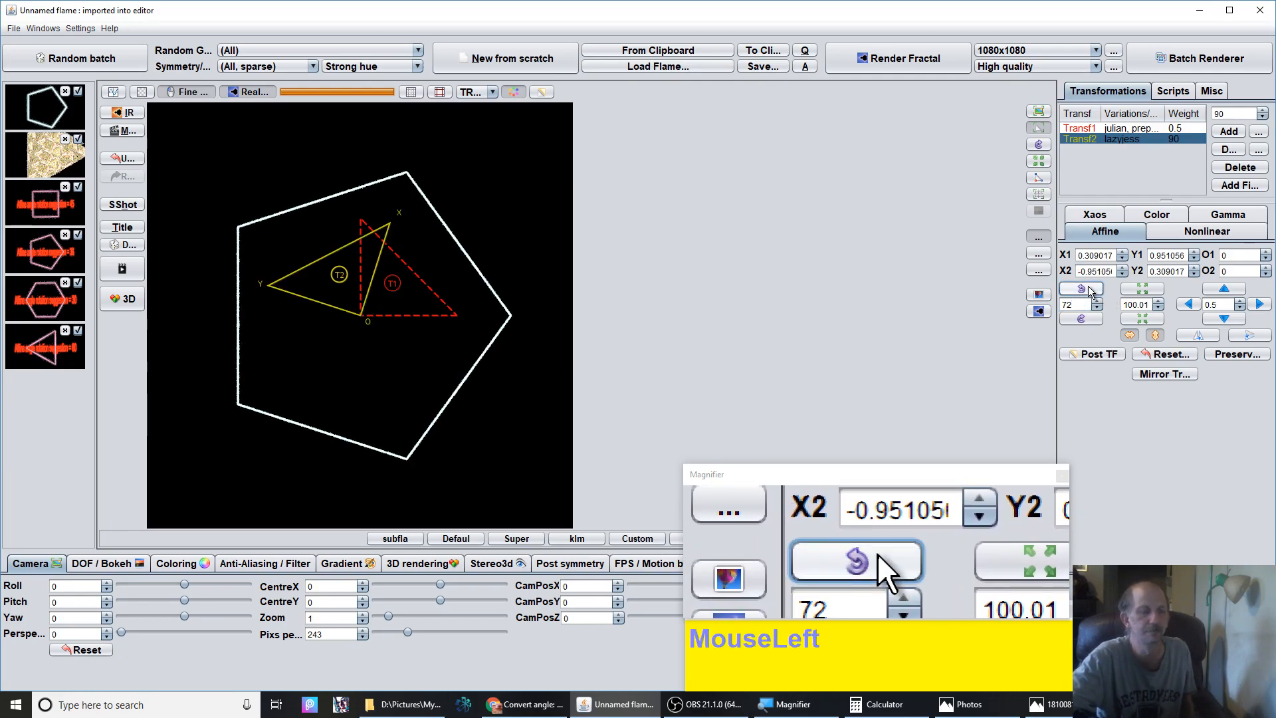
pyautogui.moveTo(357, 303); pyautogui.dragTo(295, 236)
pyautogui.moveTo(408, 634); pyautogui.dragTo(505, 624)
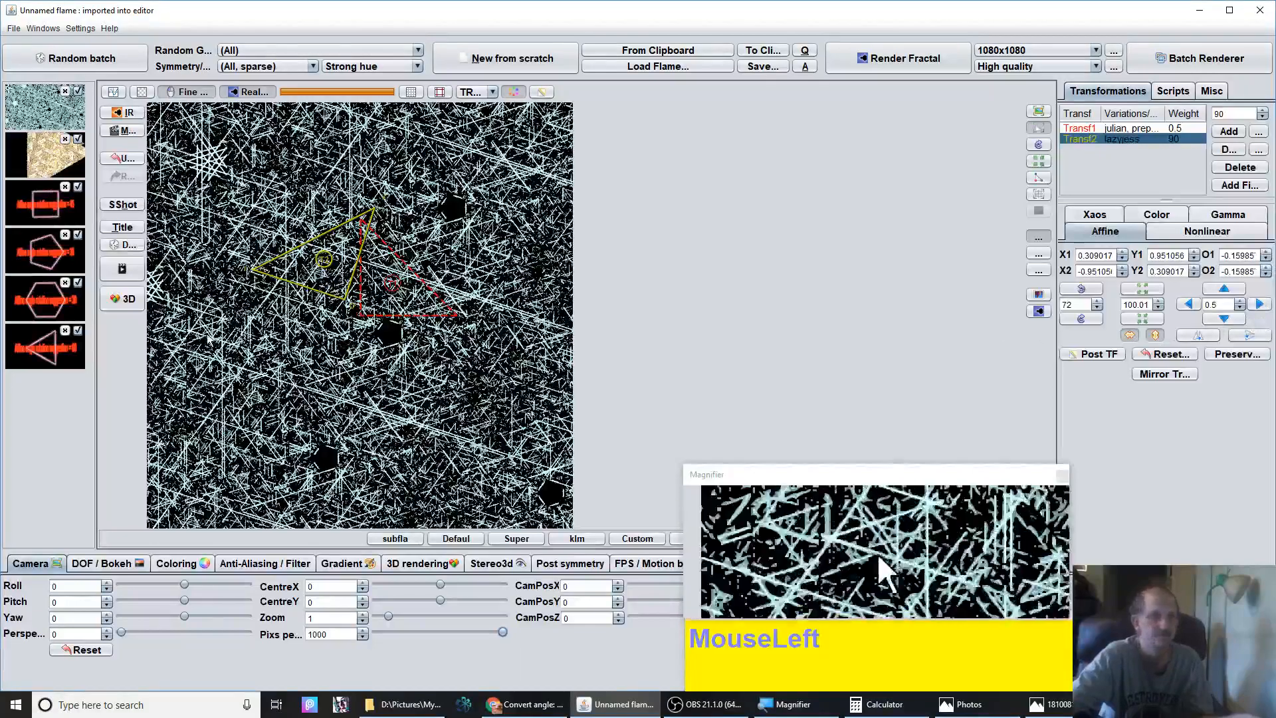
# Fine-tune the second triangle's size with repeated 100.01 percent shrink and enlarge steps
pyautogui.click(1143, 320)
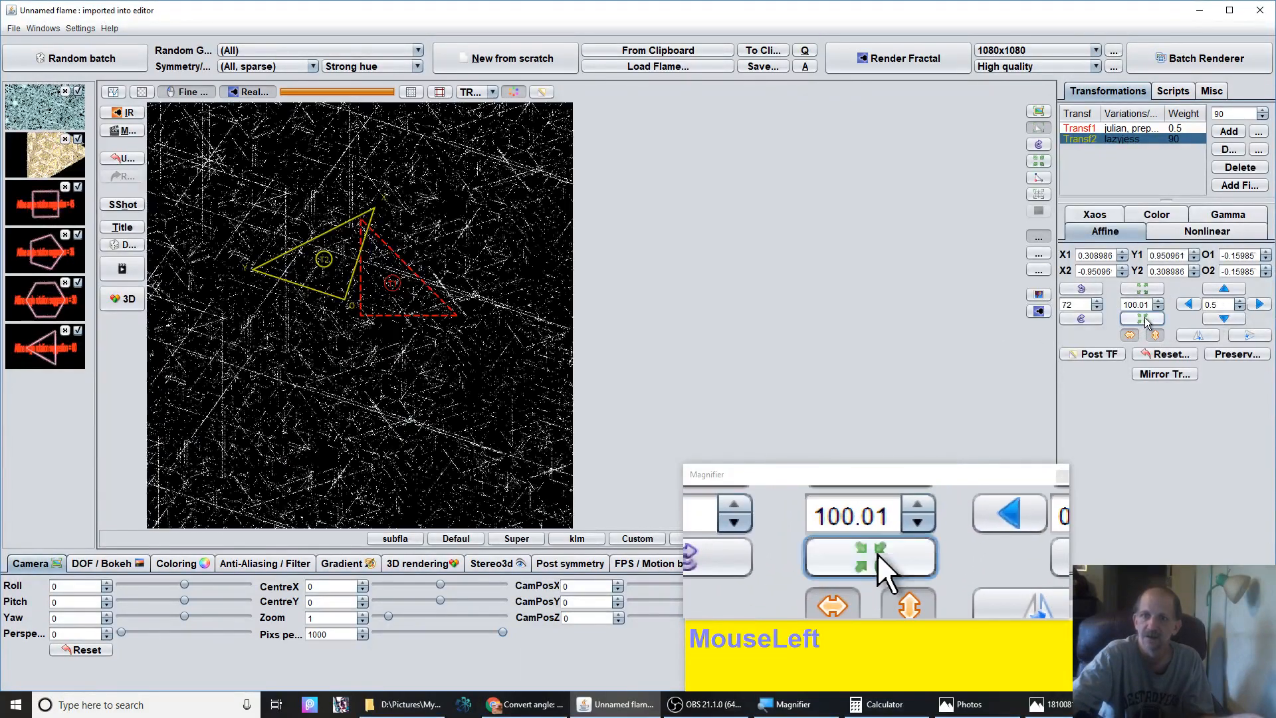
pyautogui.click(1144, 321)
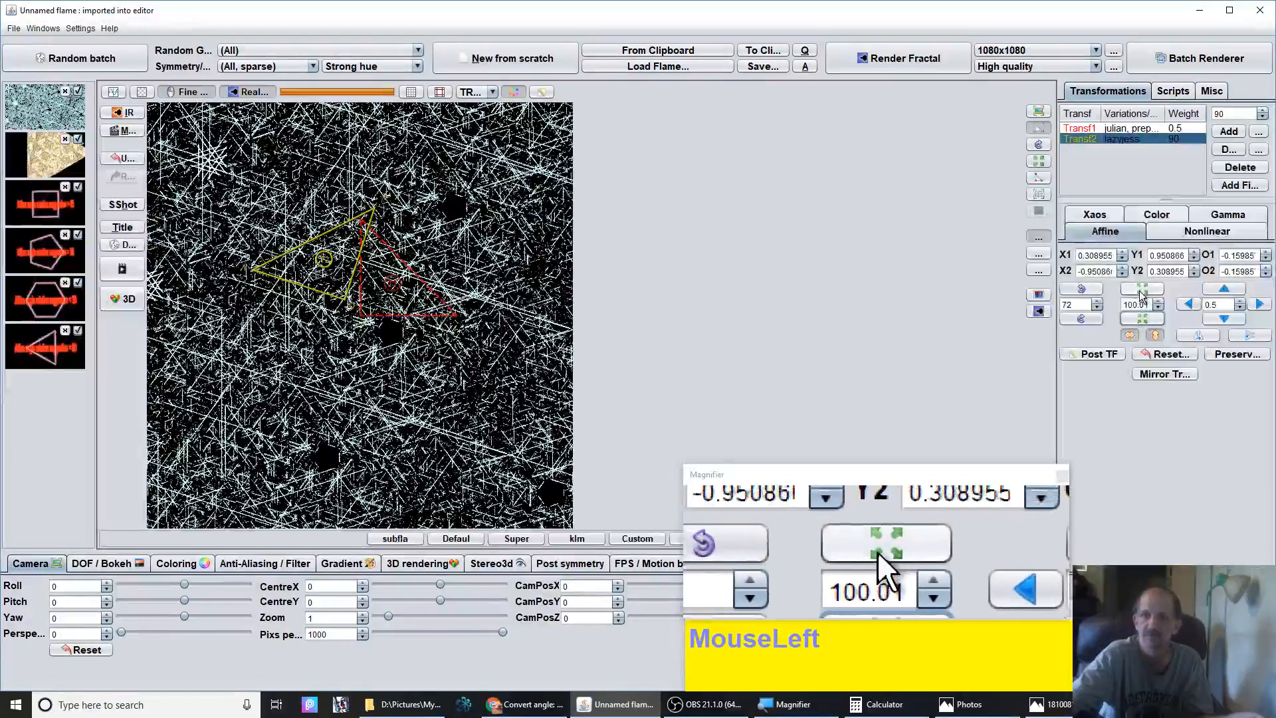
pyautogui.click(1141, 288)
pyautogui.click(1141, 289)
pyautogui.click(1142, 289)
pyautogui.click(1141, 288)
pyautogui.click(1142, 289)
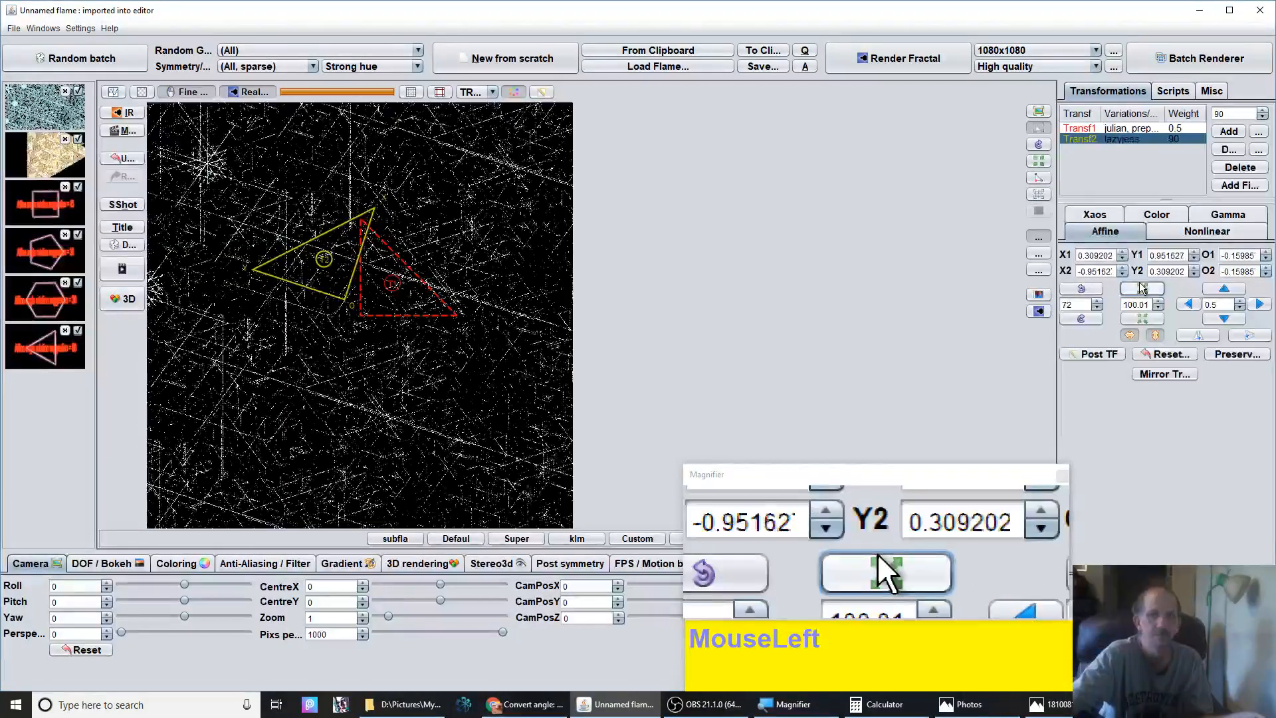
pyautogui.click(1142, 288)
pyautogui.click(1139, 284)
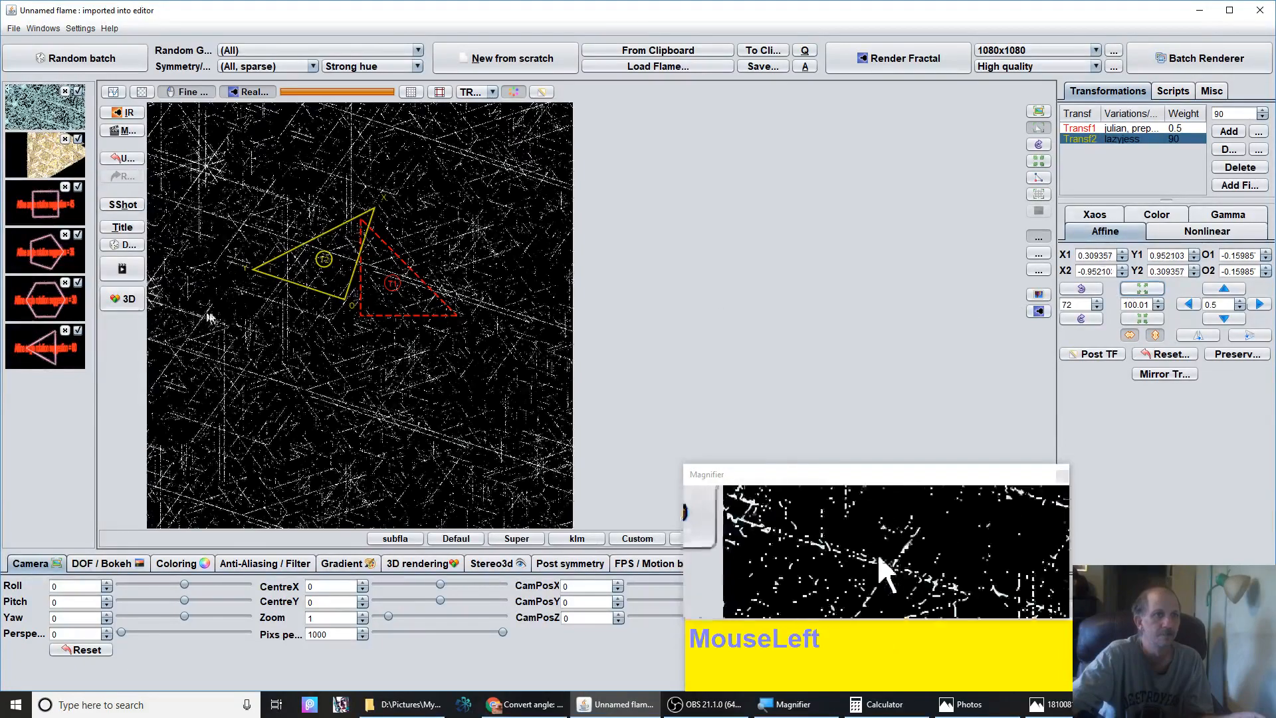
# Move the second triangle to a new offset in the preview
pyautogui.moveTo(339, 289)
pyautogui.mouseDown()
pyautogui.moveTo(402, 288)
pyautogui.moveTo(337, 284)
pyautogui.moveTo(346, 266)
pyautogui.mouseUp()
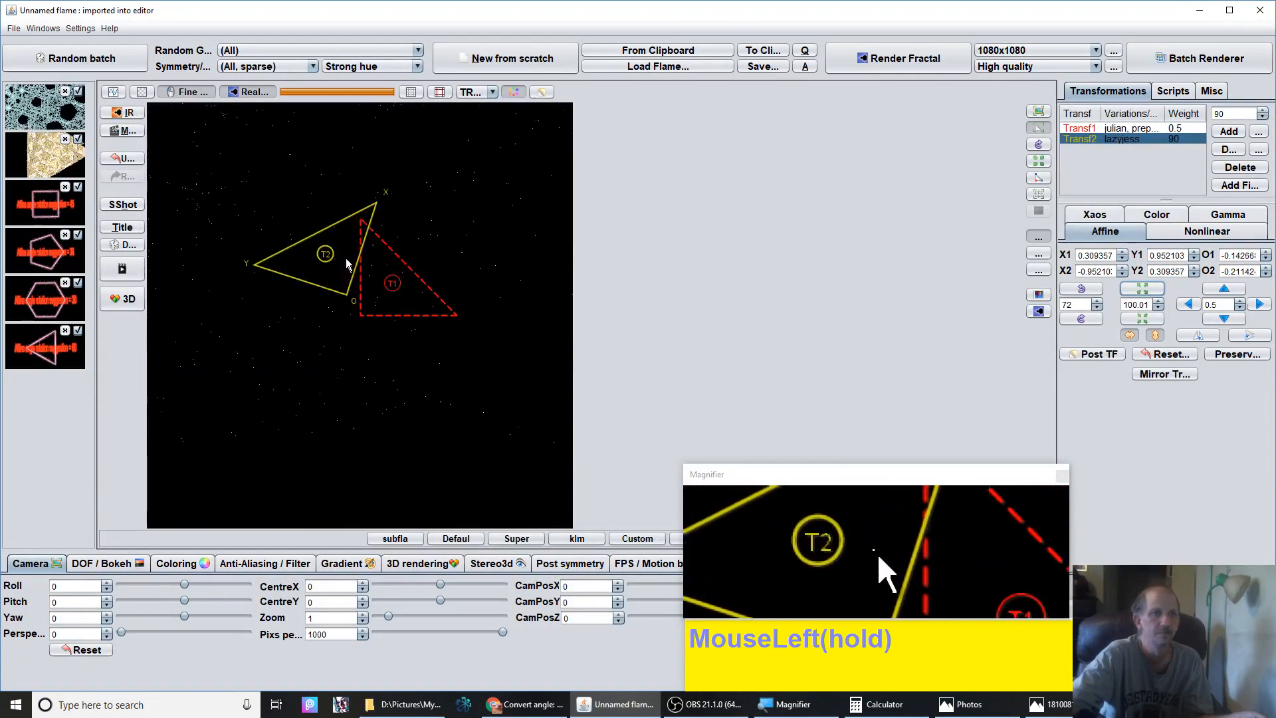
pyautogui.moveTo(346, 216); pyautogui.dragTo(432, 469)
pyautogui.moveTo(438, 529); pyautogui.dragTo(446, 408)
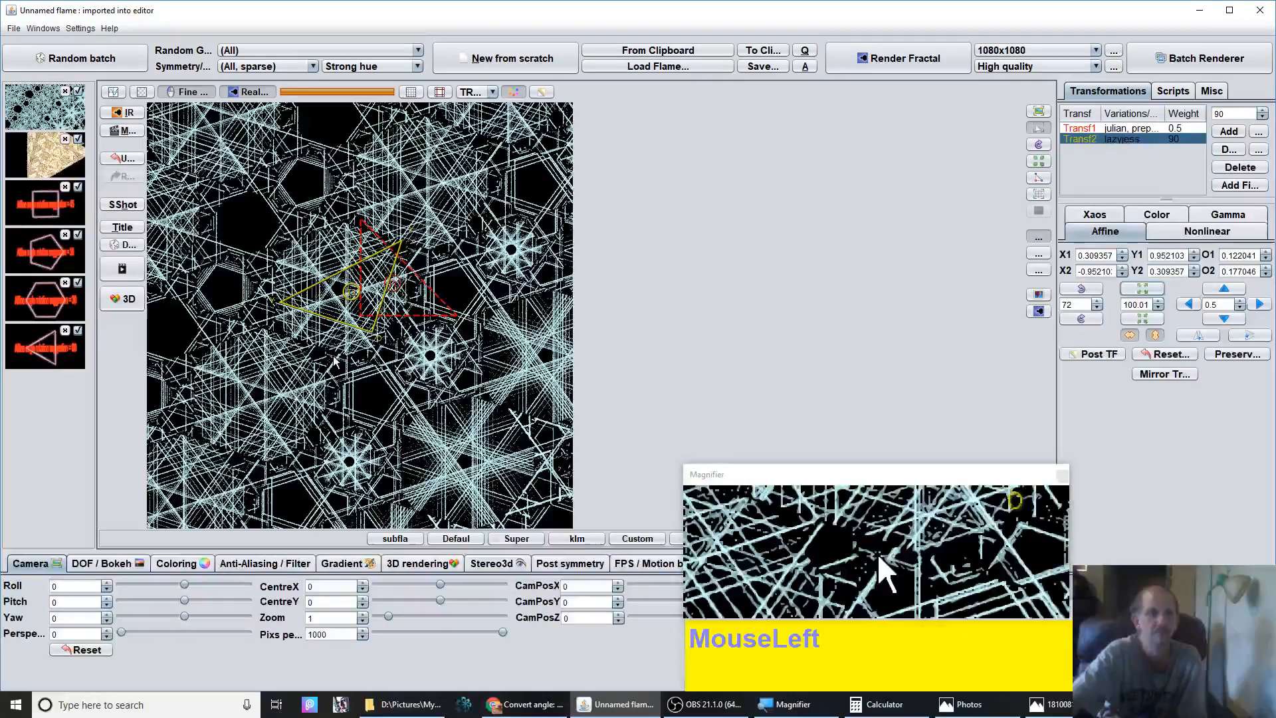
# Rotate and reposition the second triangle again and lower the pixels per unit to about 365
pyautogui.click(1077, 291)
pyautogui.moveTo(281, 395); pyautogui.dragTo(126, 389)
pyautogui.moveTo(497, 633); pyautogui.dragTo(421, 628)
pyautogui.moveTo(300, 316); pyautogui.dragTo(399, 222)
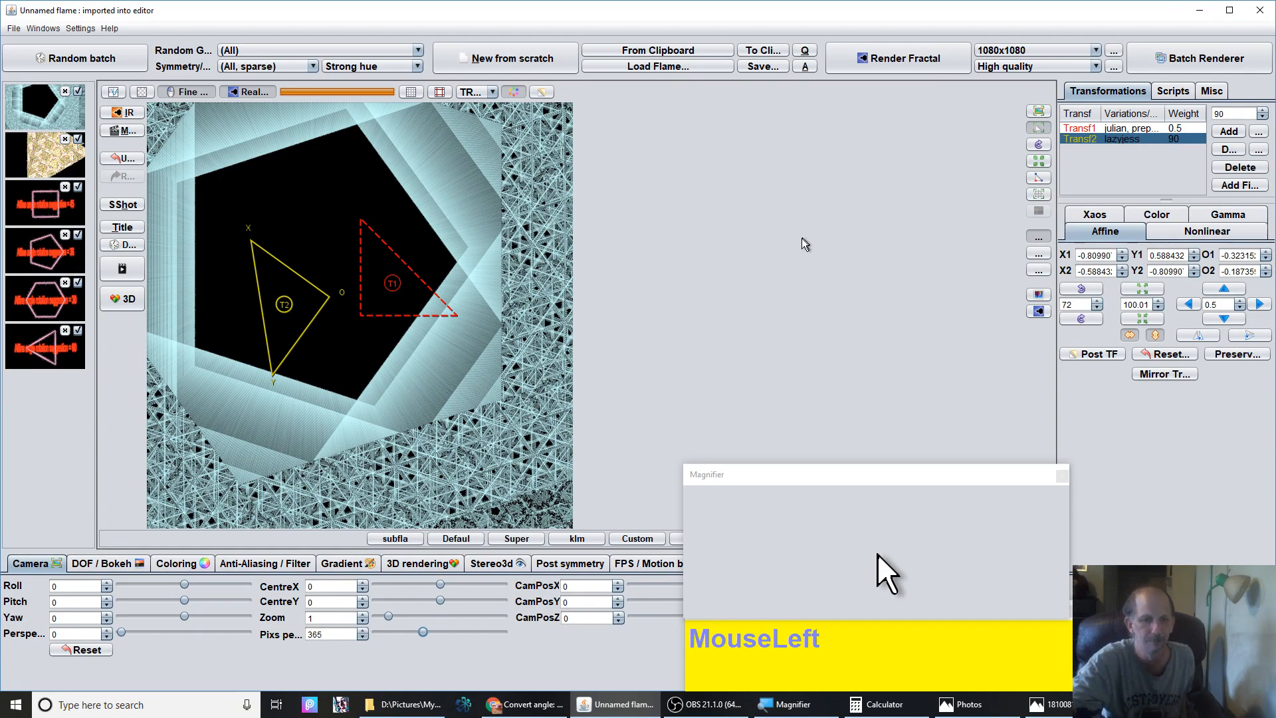
pyautogui.click(715, 715)
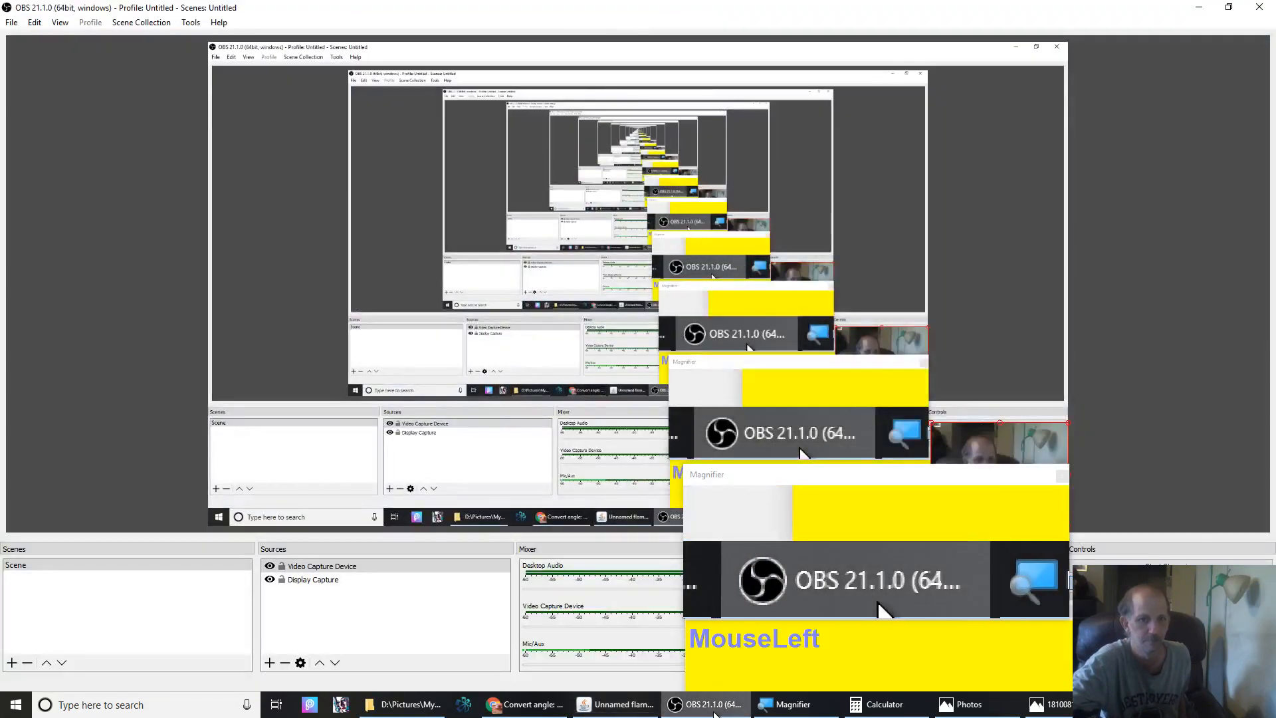